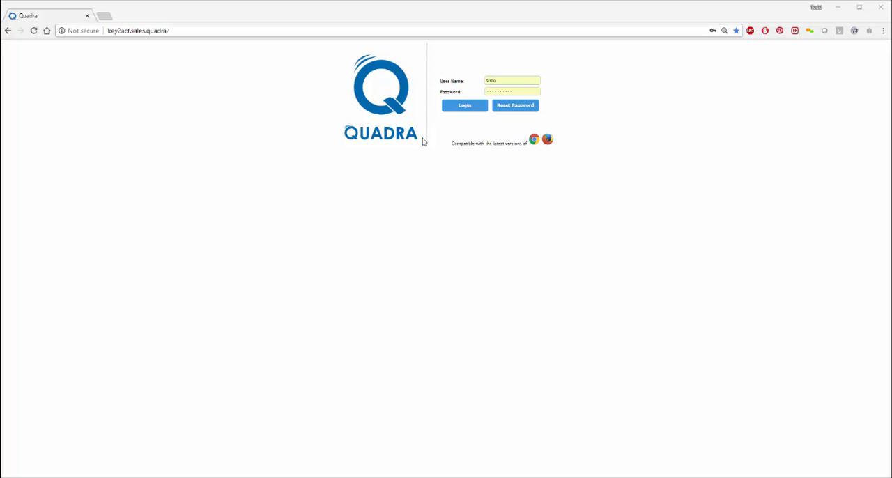
Step: Log in with the prefilled credentials, search the job lookup for "key" and open job COM-18-8043
left_click(464, 106)
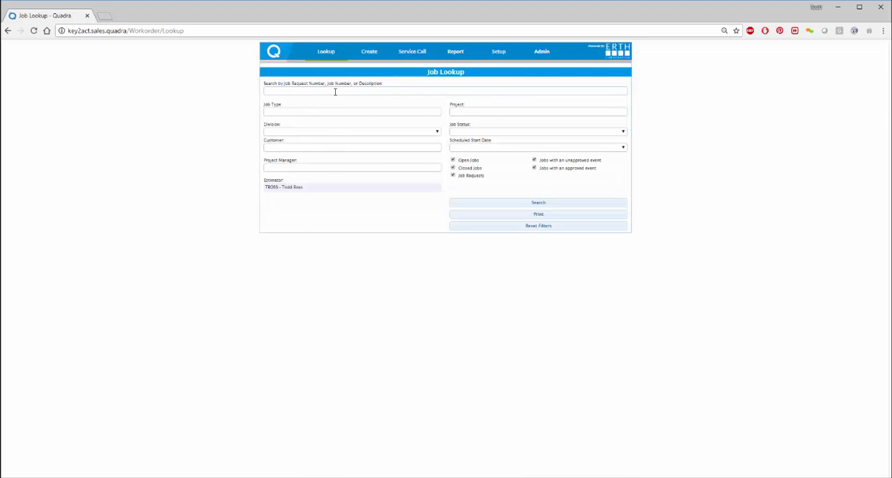
left_click(328, 92)
type("key")
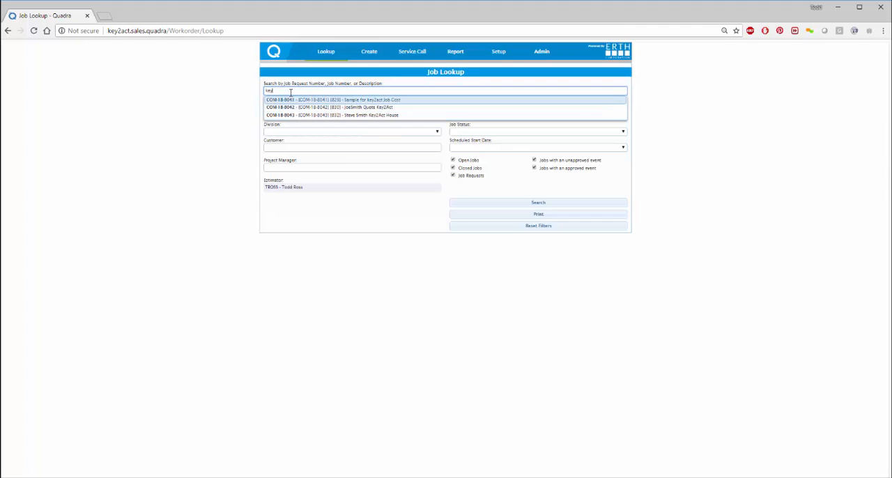
left_click(349, 116)
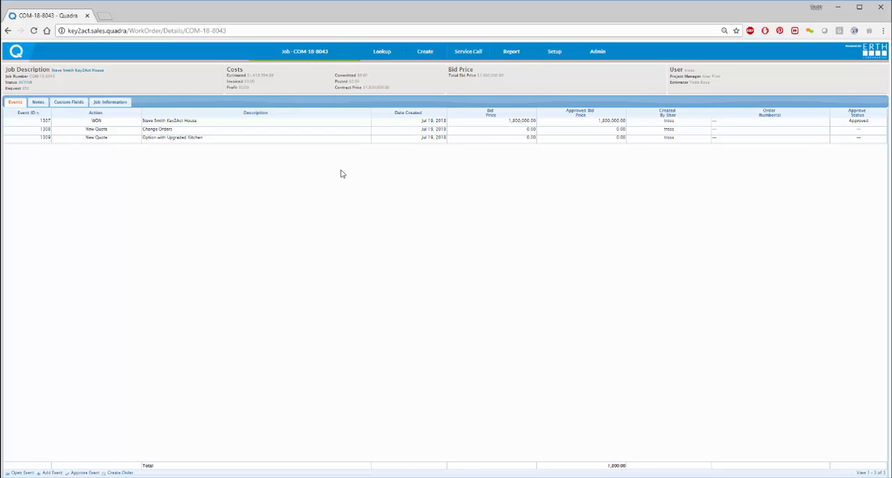
key("ctrl+plus")
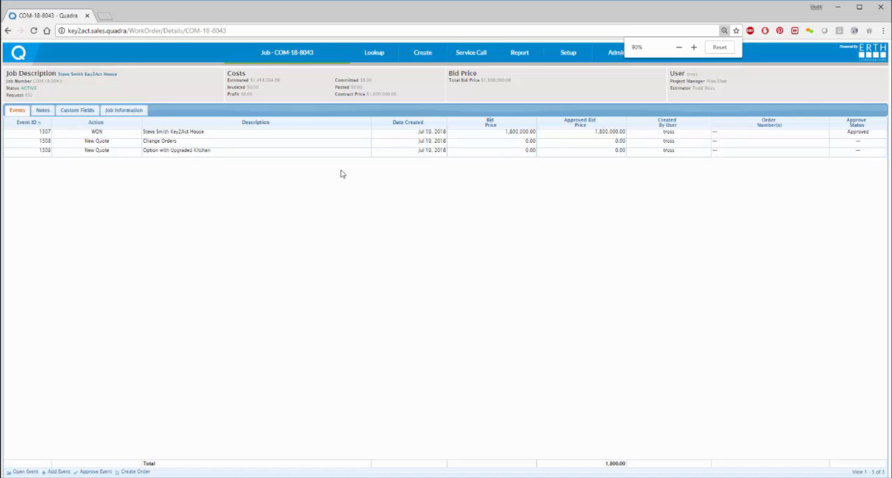
key("ctrl+plus")
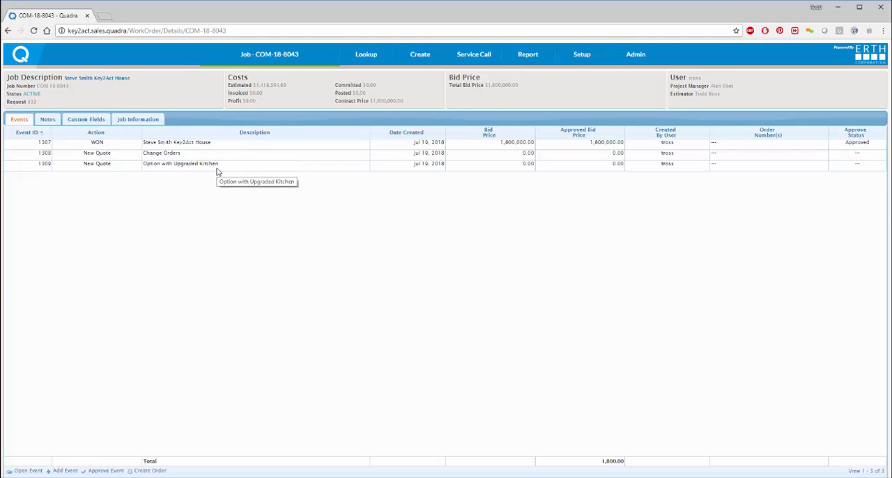
Step: Open the won event 1307 and view the signed purchase agreement attached to its Customer Quote project task
double_click(38, 143)
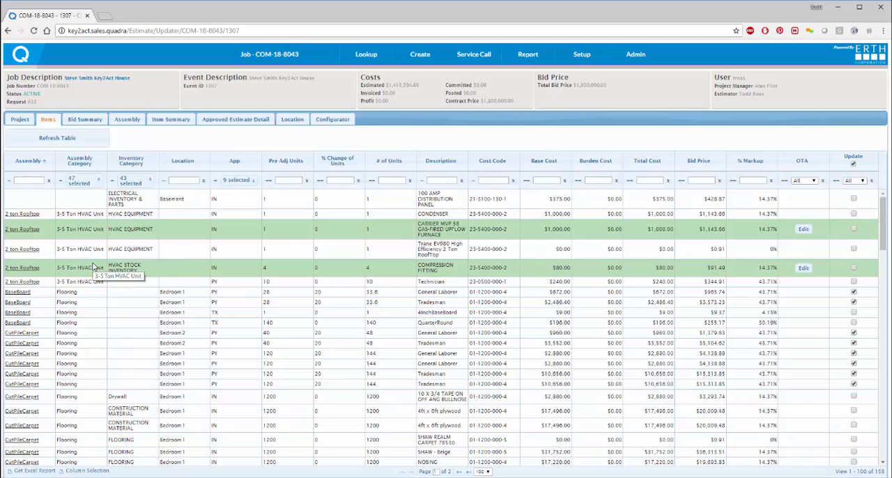
left_click(21, 122)
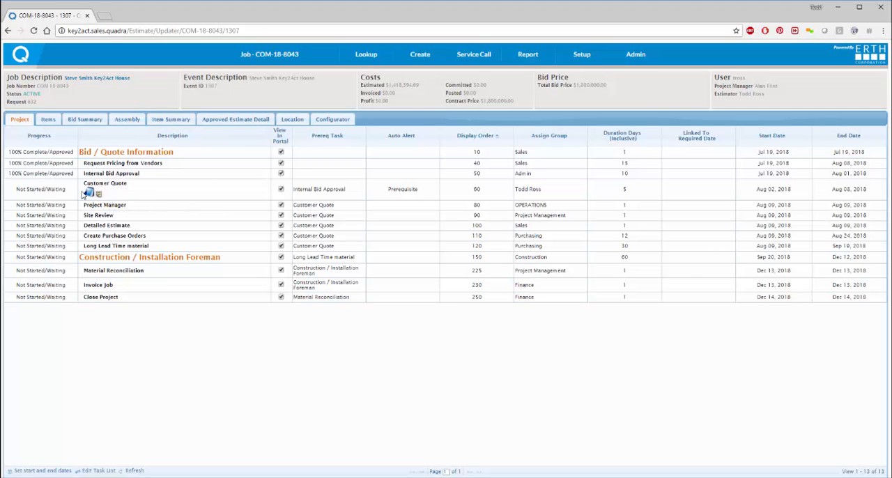
left_click(91, 194)
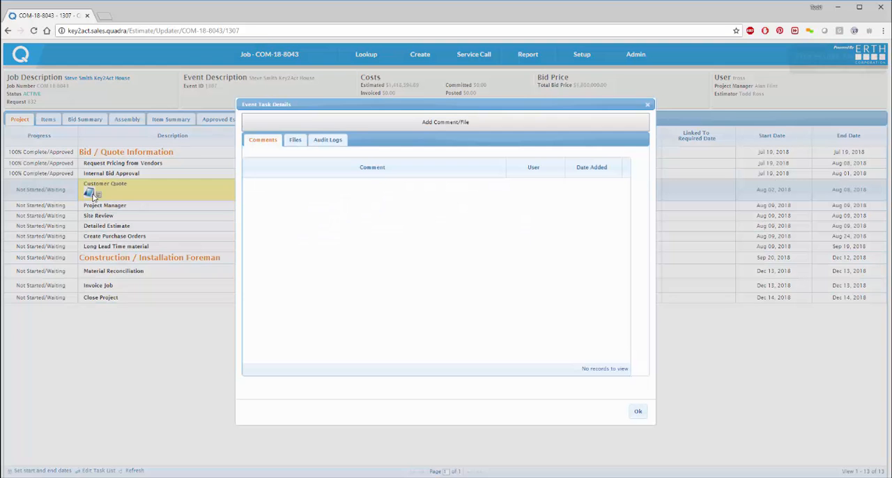
left_click(296, 142)
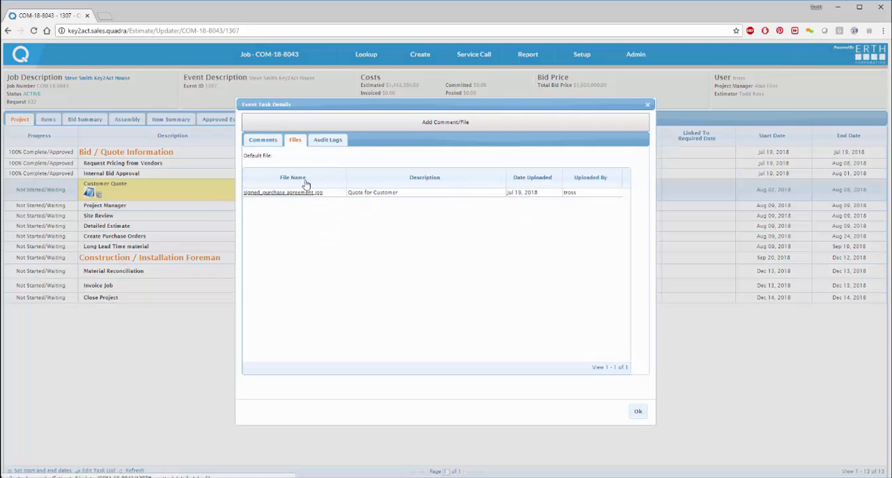
left_click(267, 195)
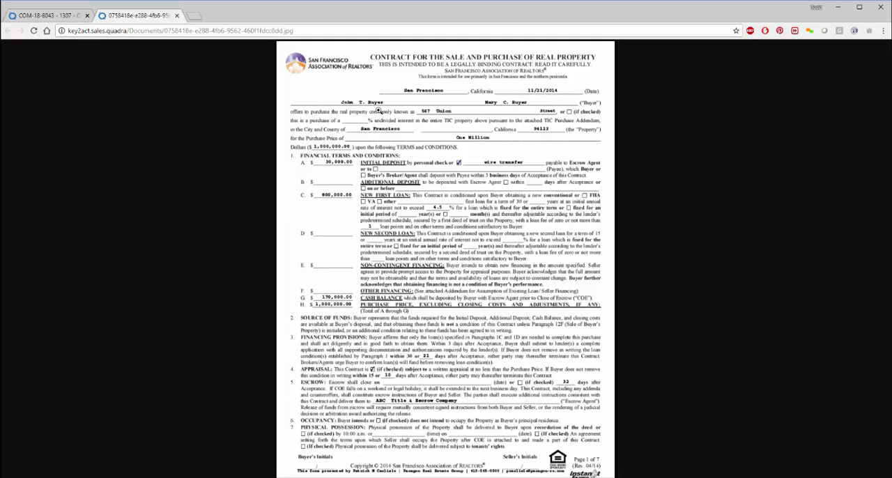
left_click(176, 14)
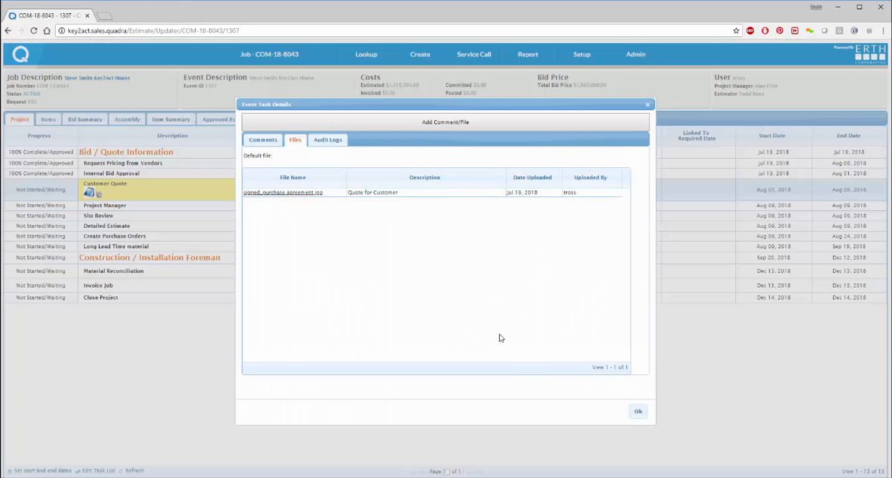
left_click(638, 411)
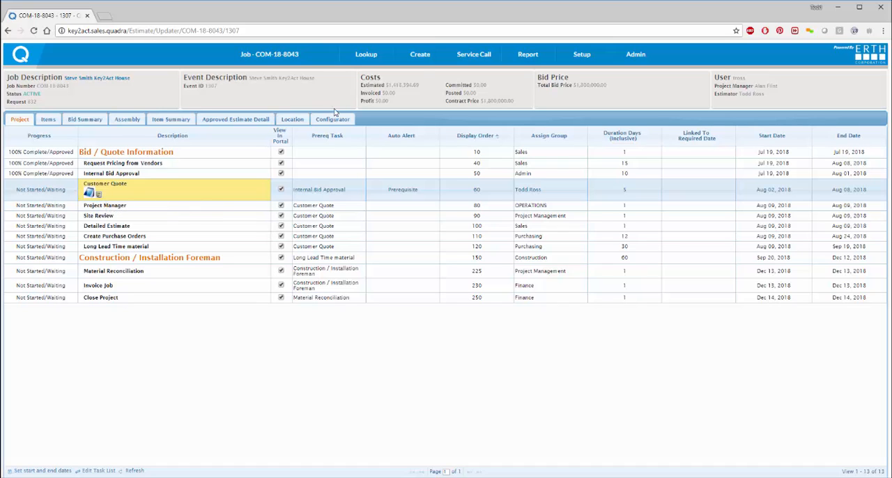
Step: Start a new job with the job type CONDO and the division COMMERCIAL
mouse_move(424, 63)
left_click(401, 77)
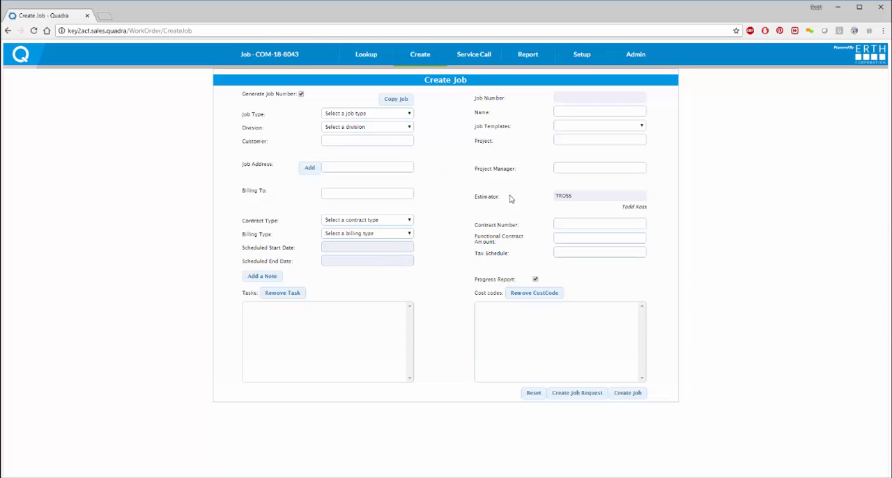
left_click(381, 114)
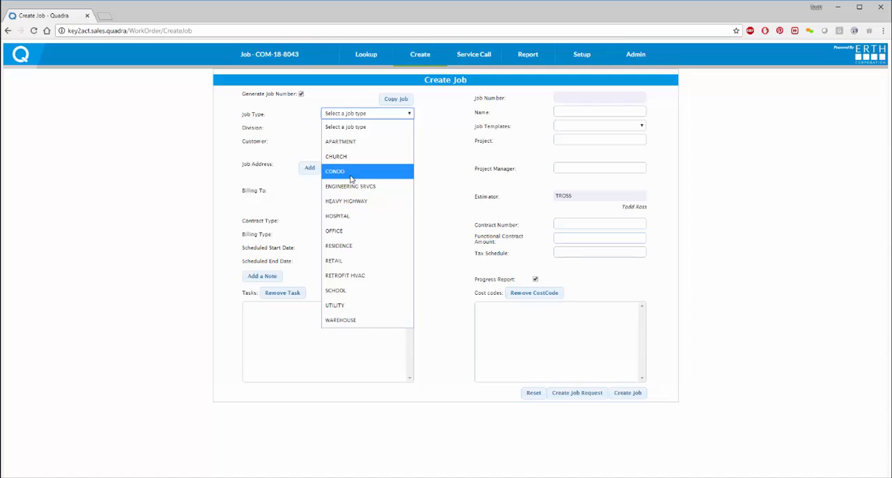
left_click(351, 172)
left_click(352, 131)
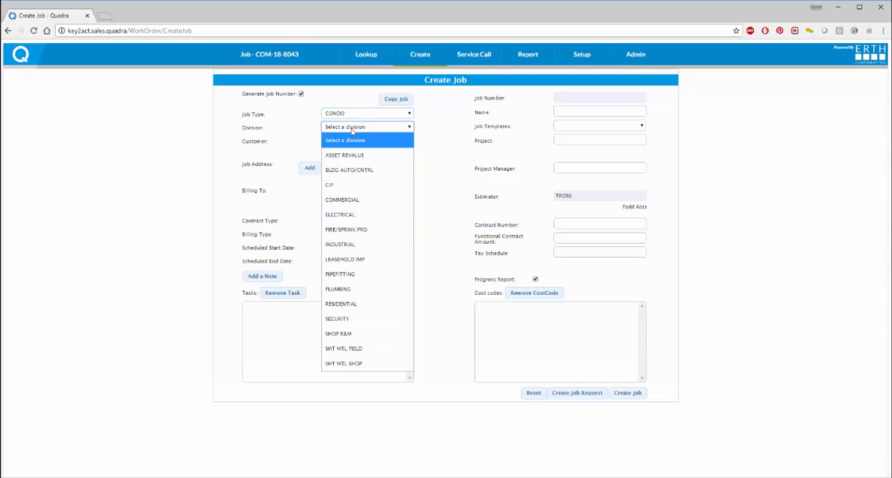
left_click(338, 195)
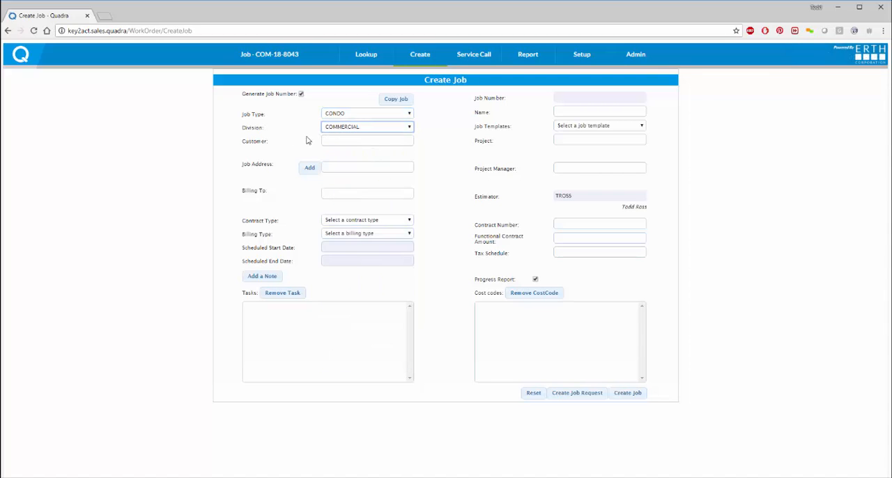
Step: Apply the Construction job template and enter the customer's house as the job name
left_click(581, 128)
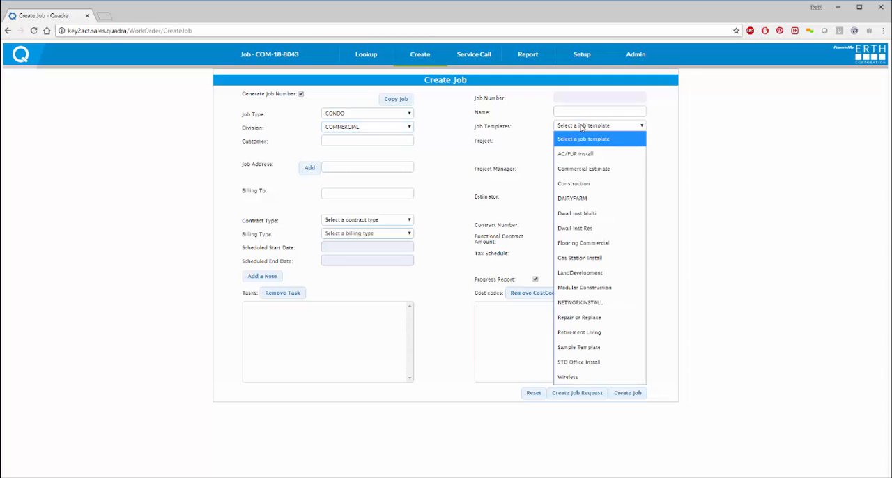
left_click(570, 184)
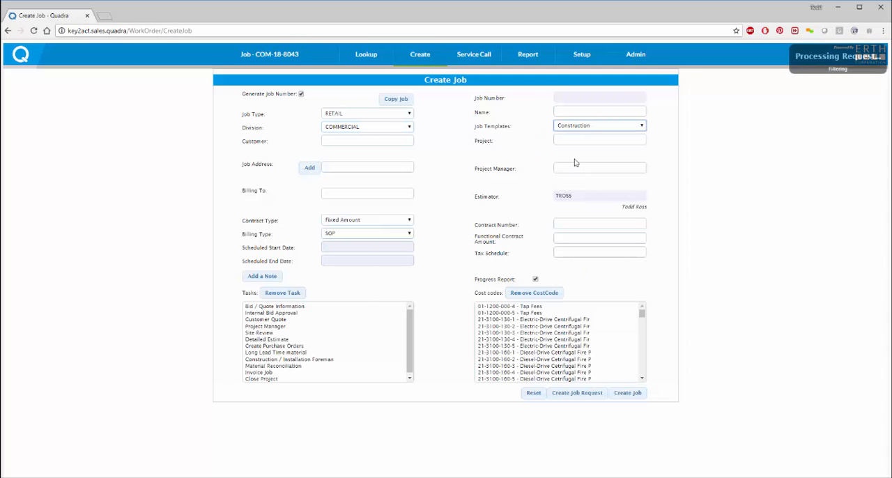
left_click(569, 111)
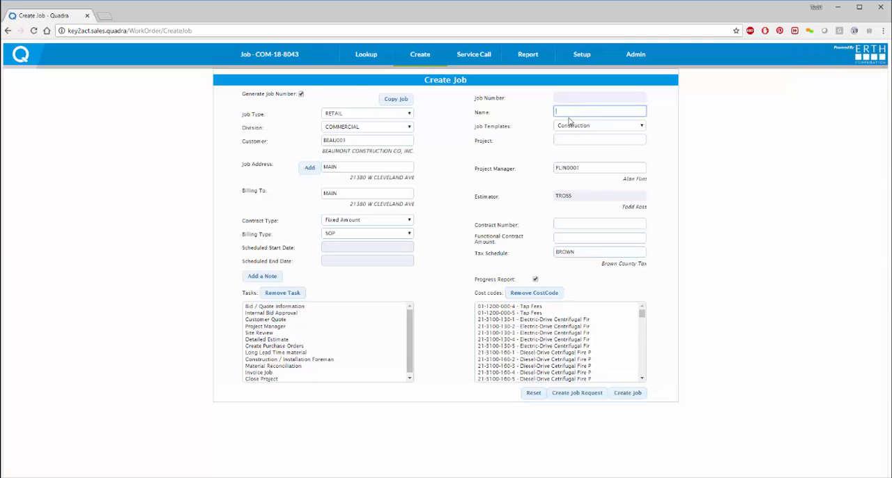
type("Ross House on Main St")
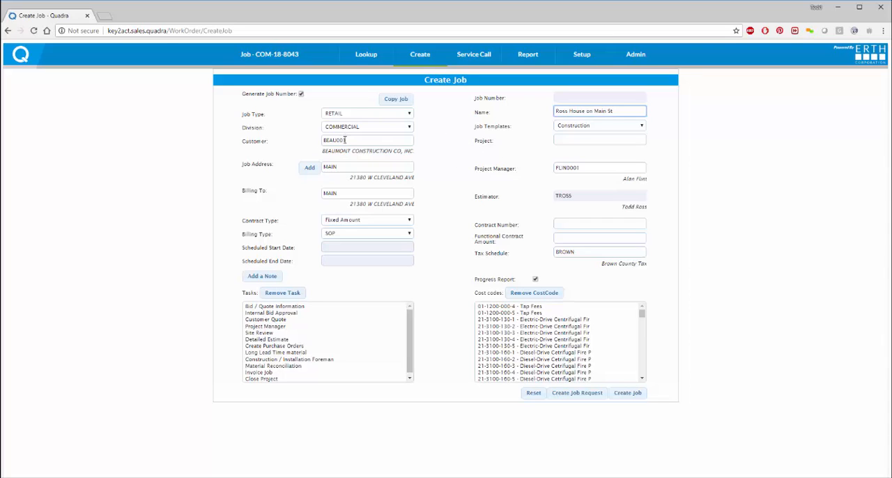
Step: Start a new job address for the customer and enter its address ID, contact name and street address
left_click(309, 168)
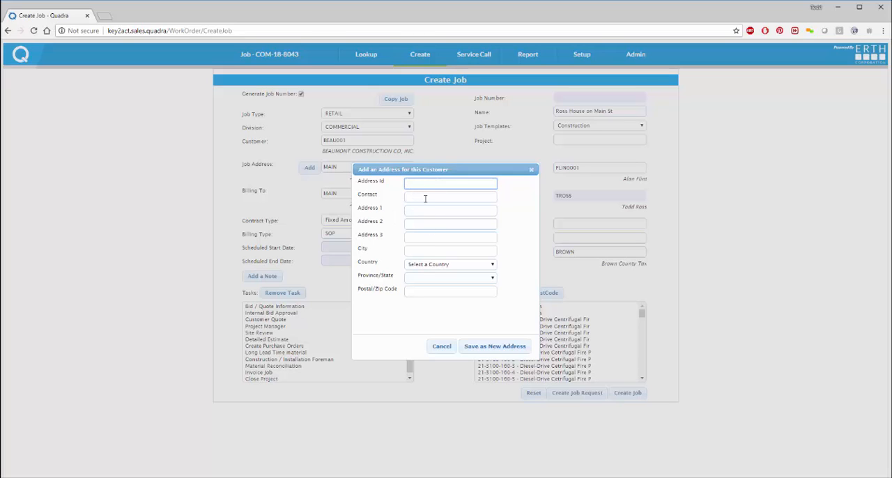
type("RossMainAddress")
left_click(425, 198)
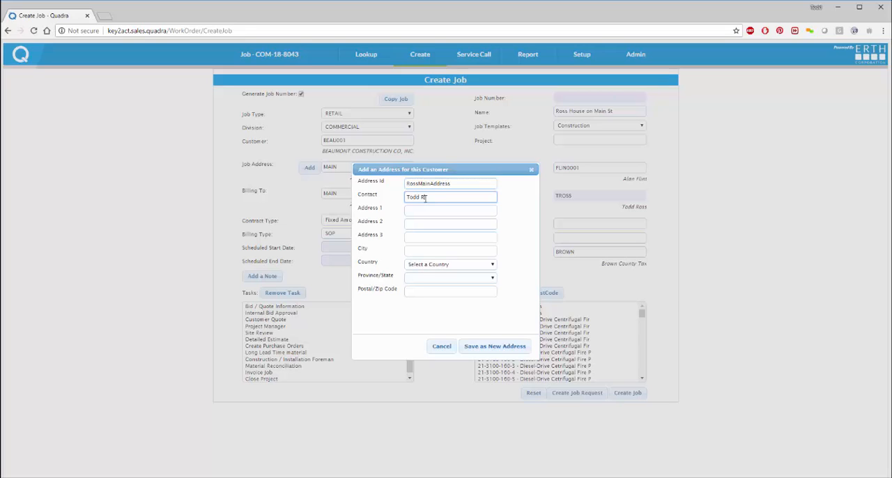
key("Tab")
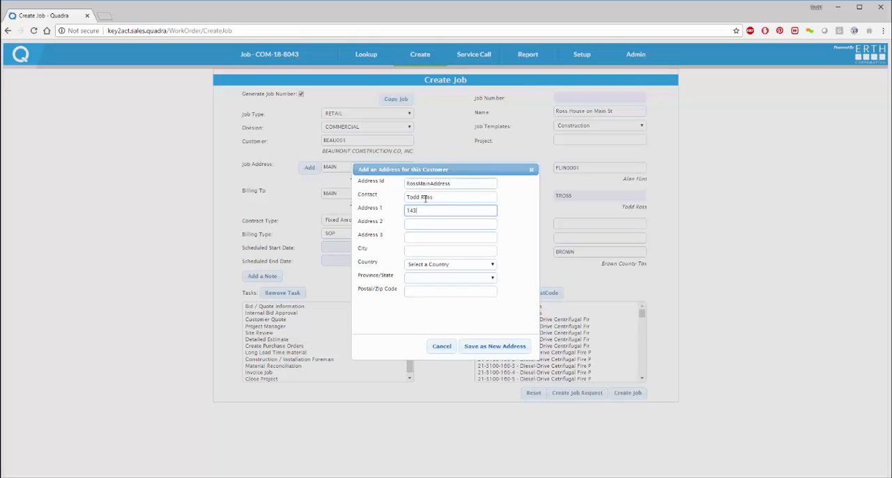
type("143 Main St")
Step: Enter the address's city and postal code, set the country to USA and the state to California, and save the new address
key("Tab")
key("Tab")
key("Tab")
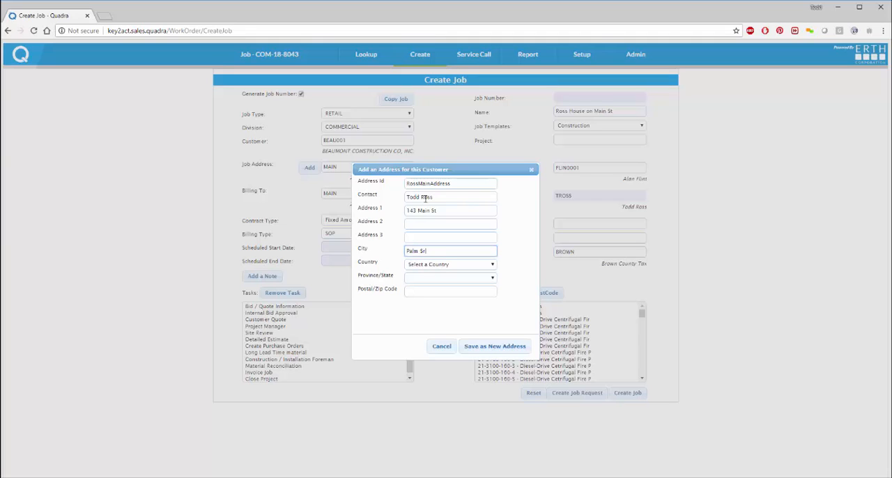
key("Tab")
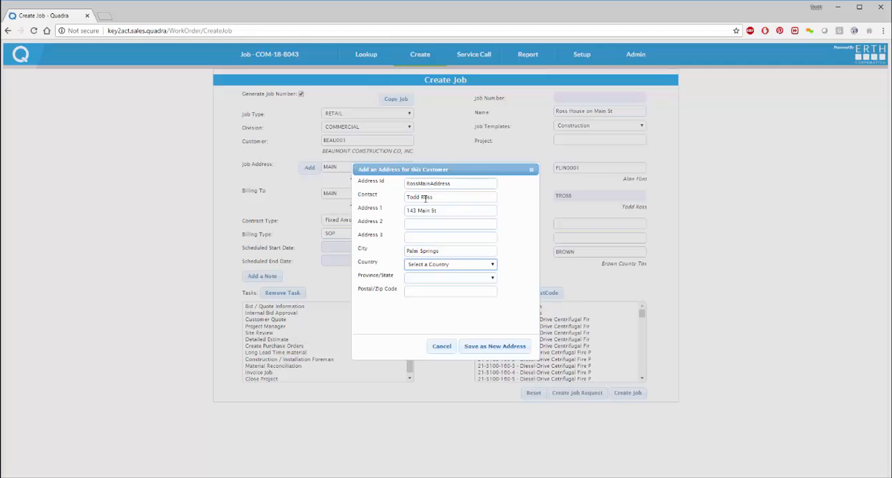
key("u")
left_click(463, 278)
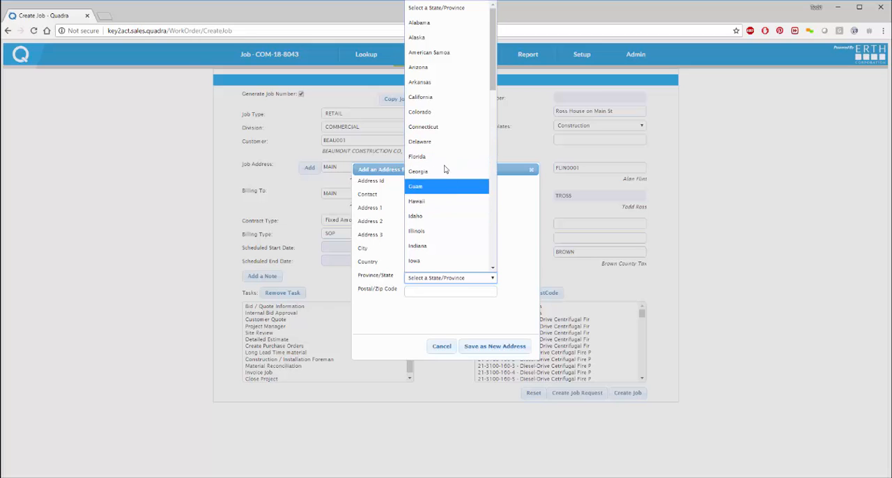
left_click(438, 97)
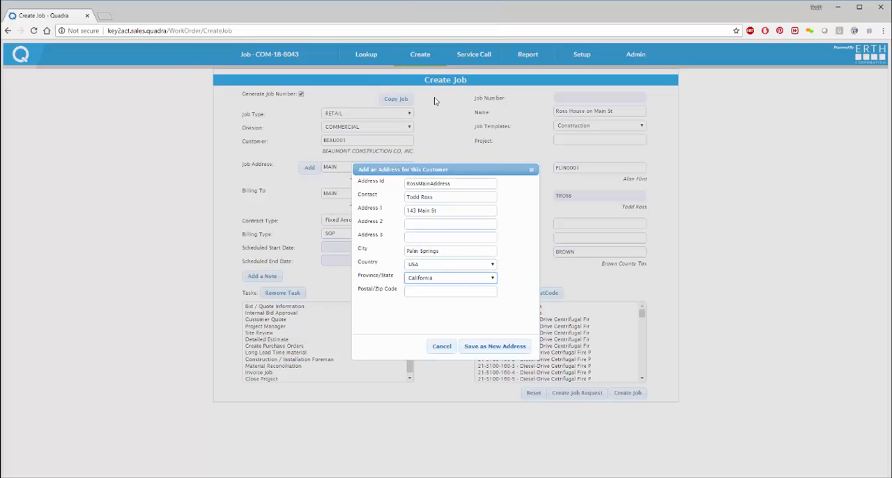
left_click(434, 291)
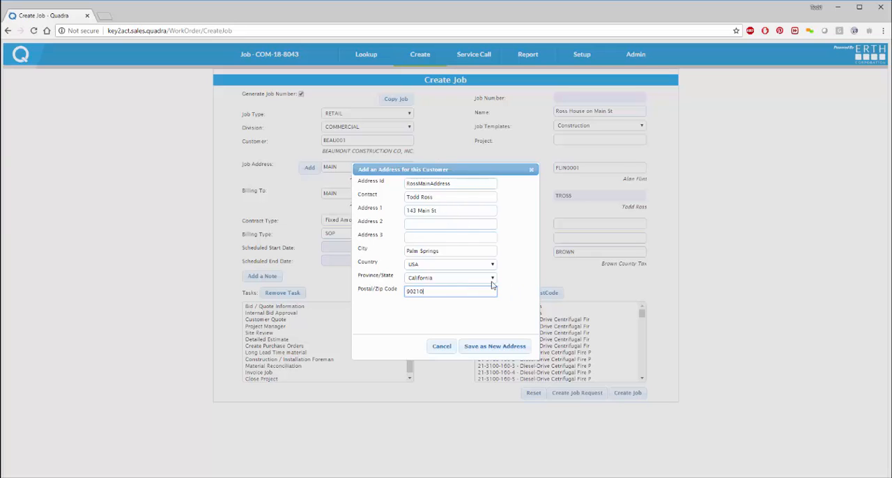
left_click(502, 347)
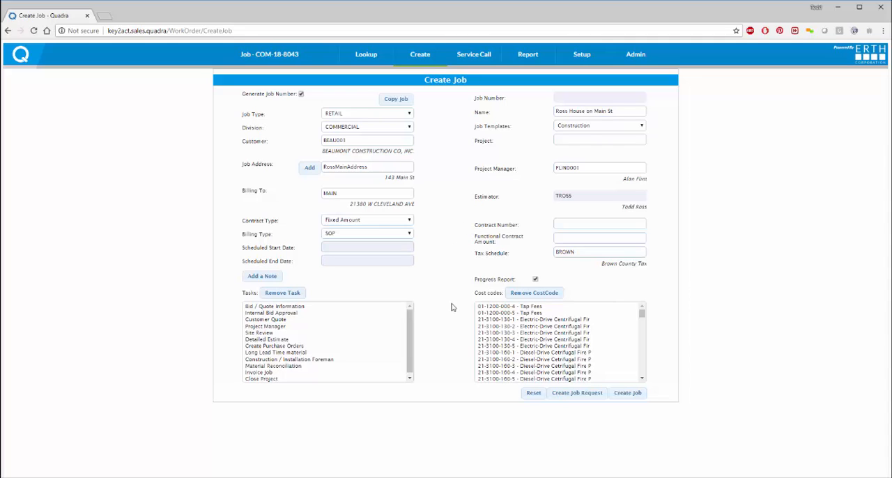
Step: Copy job COM-18-8042 with its events, updating cost codes, costs and bid prices, and create the job request
left_click(396, 99)
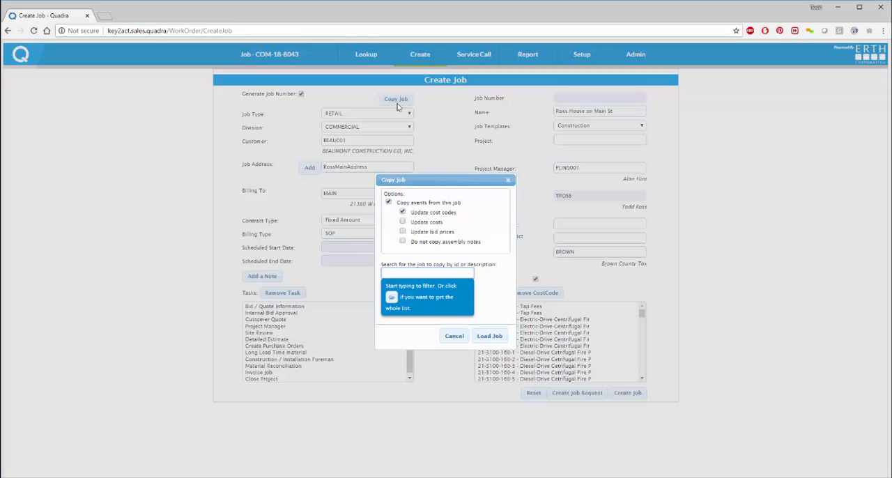
left_click(393, 274)
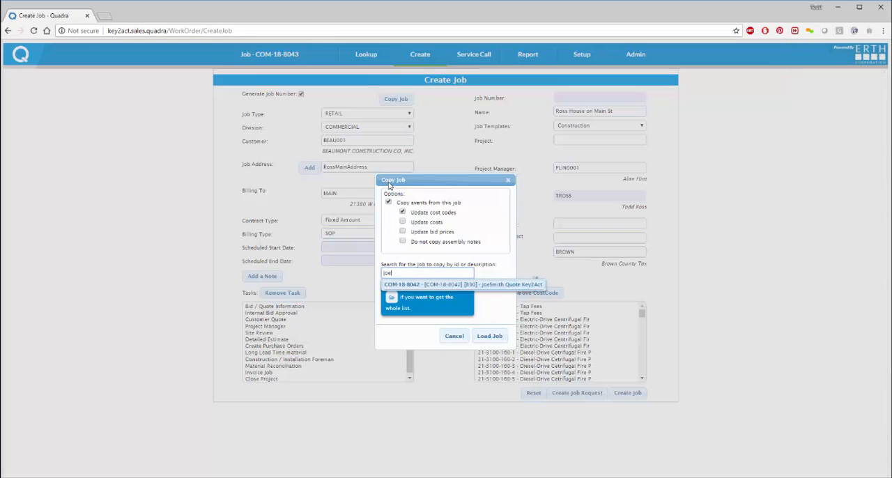
left_click(488, 286)
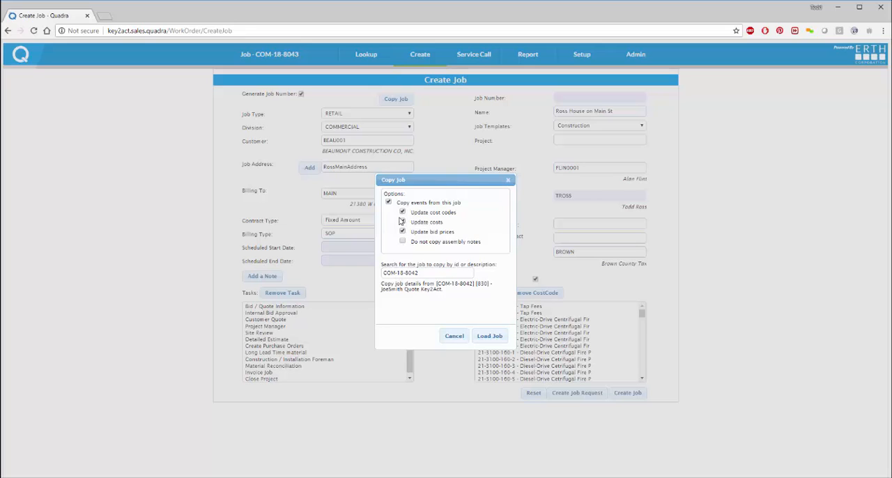
left_click(491, 337)
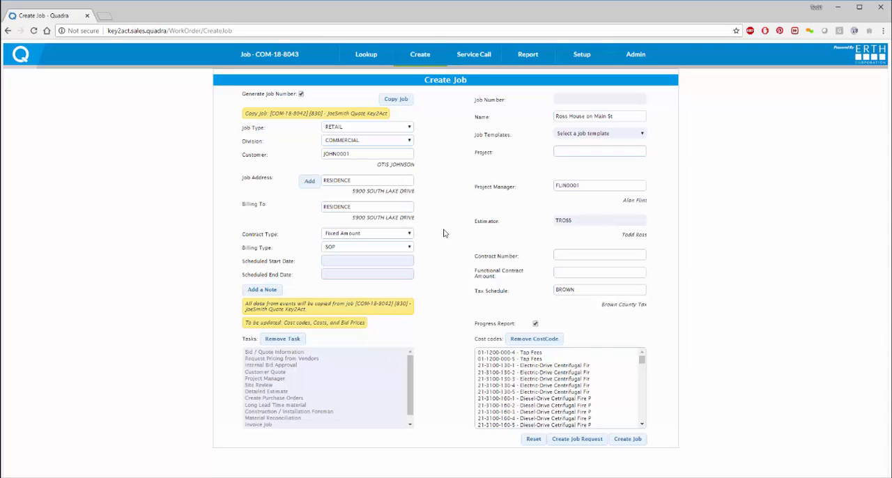
left_click(578, 441)
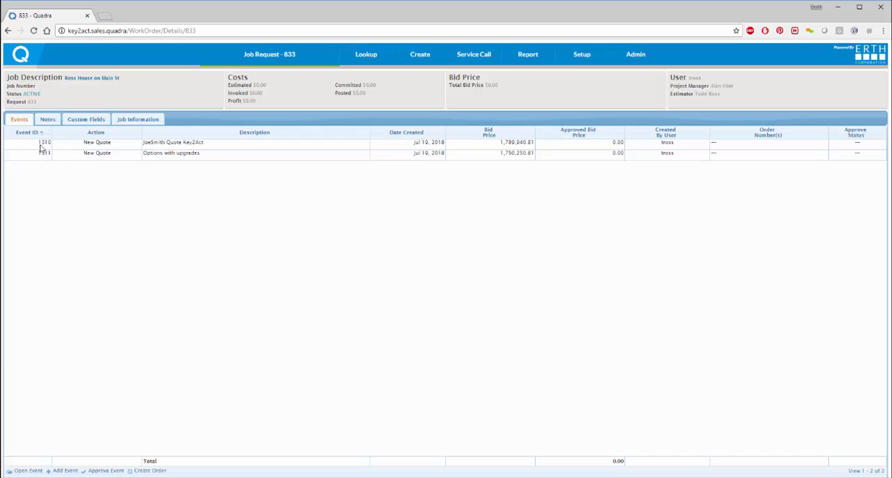
Step: Change the first event's description to "Main St Design"
left_click(216, 143)
left_click_drag(213, 143, 127, 149)
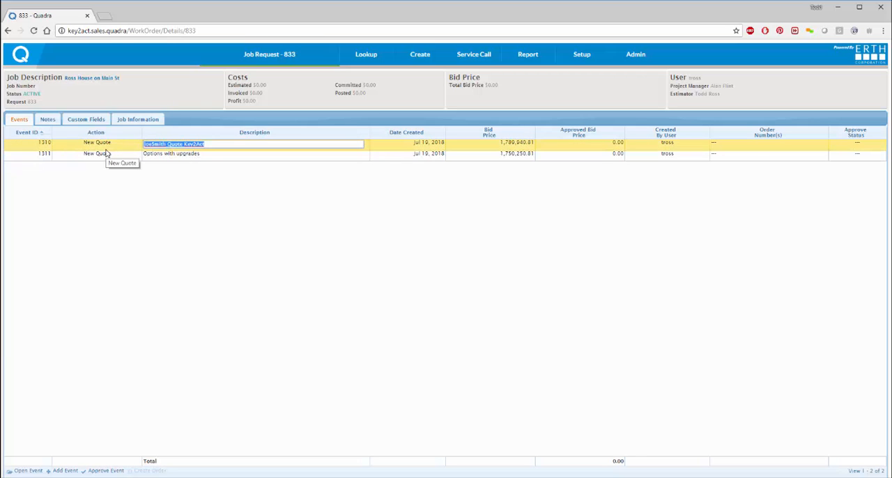
type("Main St Design")
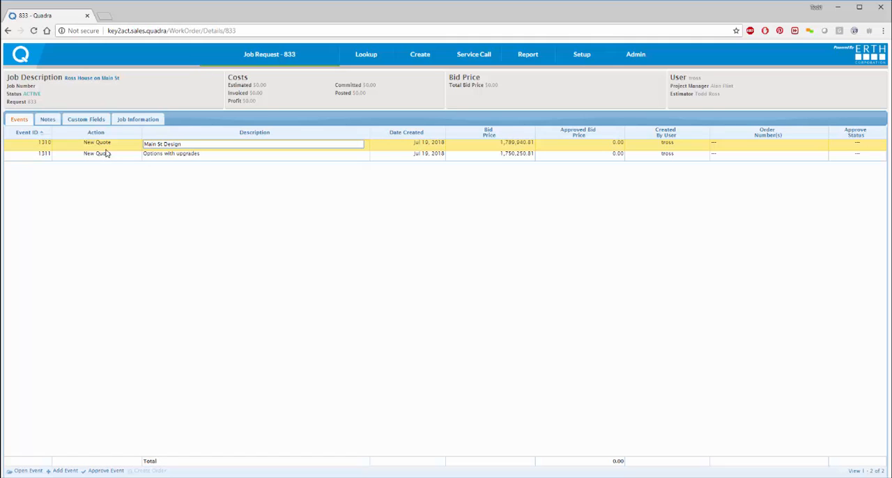
key("Return")
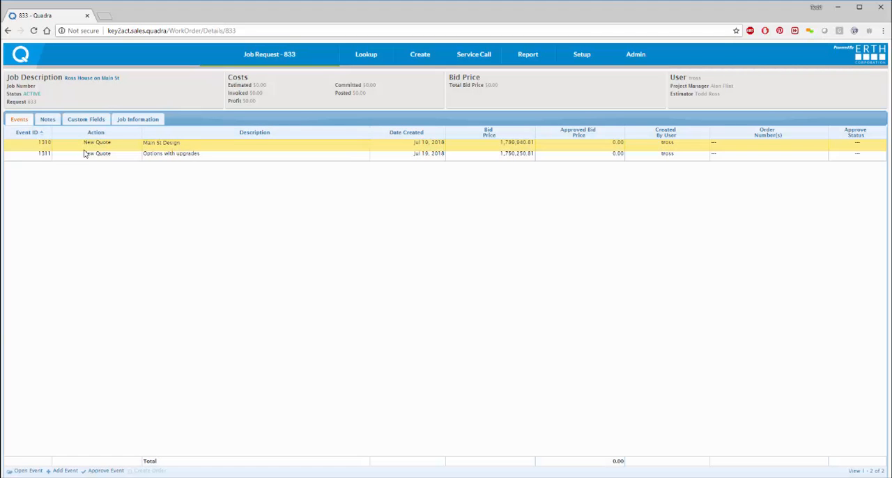
Step: Set the action of the "Options with upgrades" event to On Hold
left_click(105, 159)
left_click(109, 155)
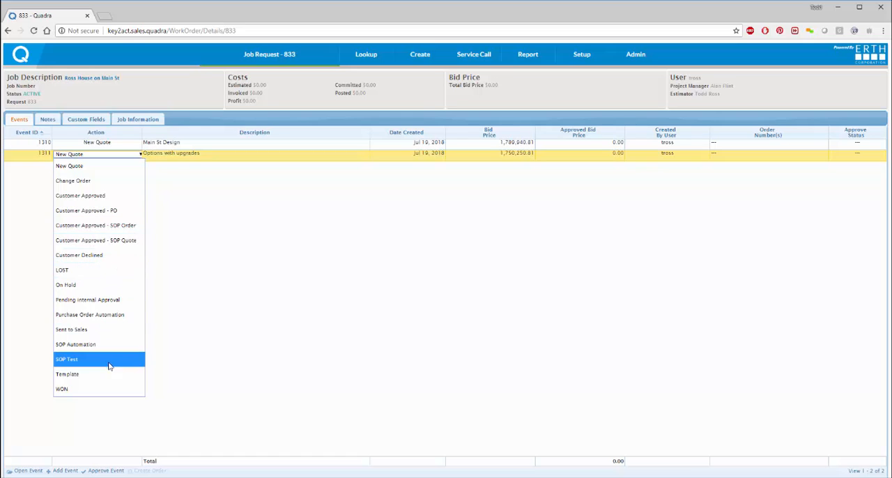
left_click(78, 284)
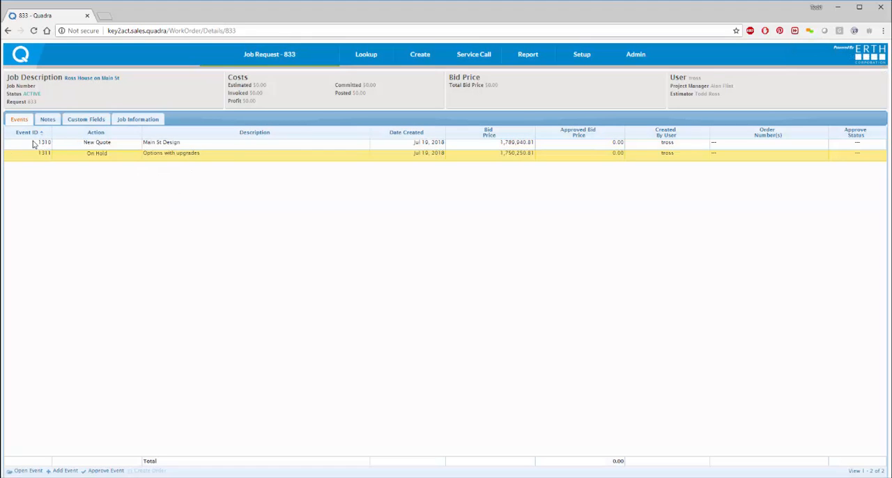
Step: Open the Main St Design event's estimate and look through its item list
left_click(33, 144)
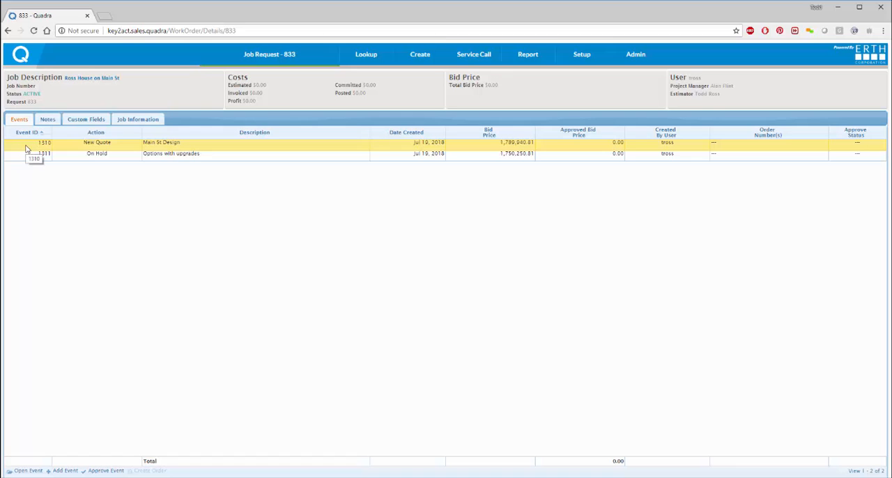
double_click(27, 147)
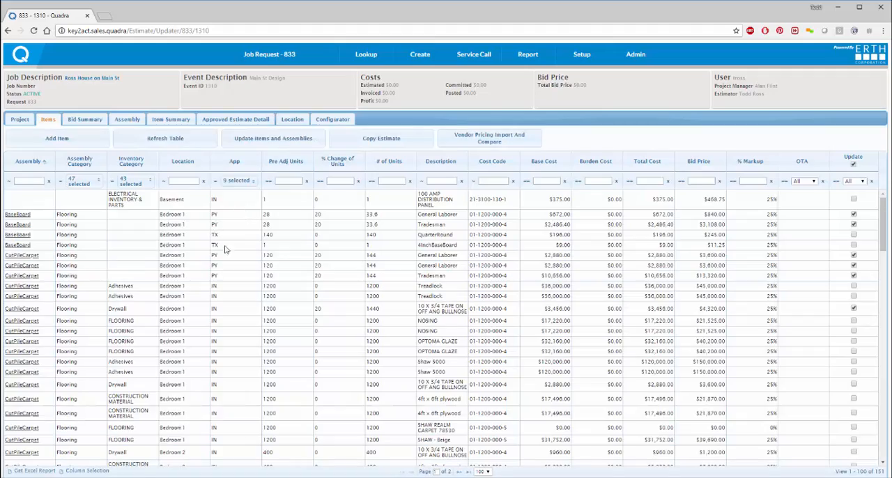
scroll(223, 247, "down", 4)
scroll(270, 285, "down", 3)
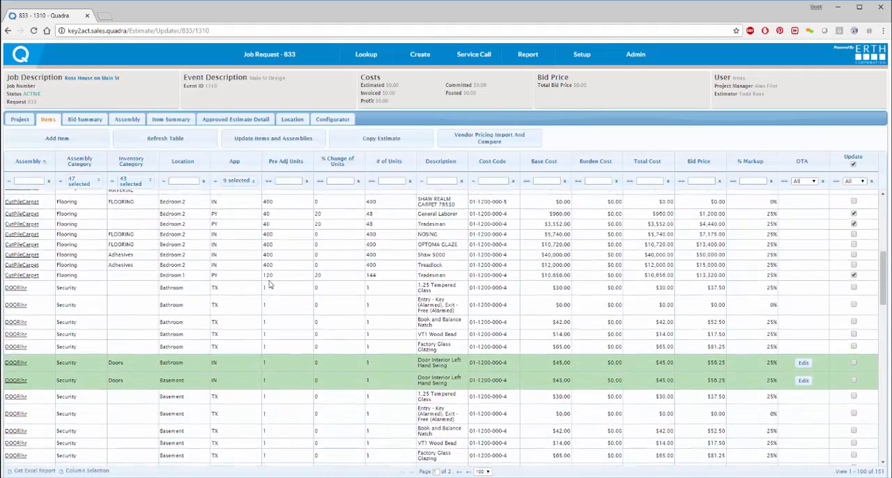
scroll(270, 285, "down", 6)
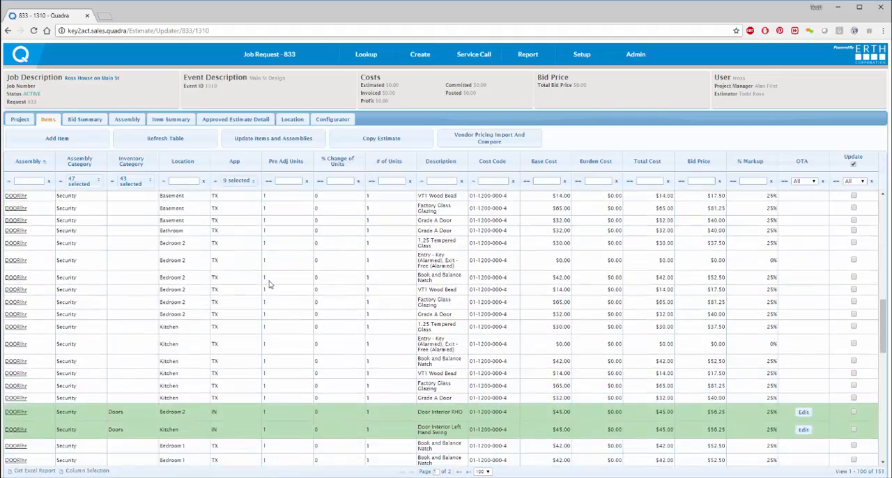
scroll(264, 271, "down", 5)
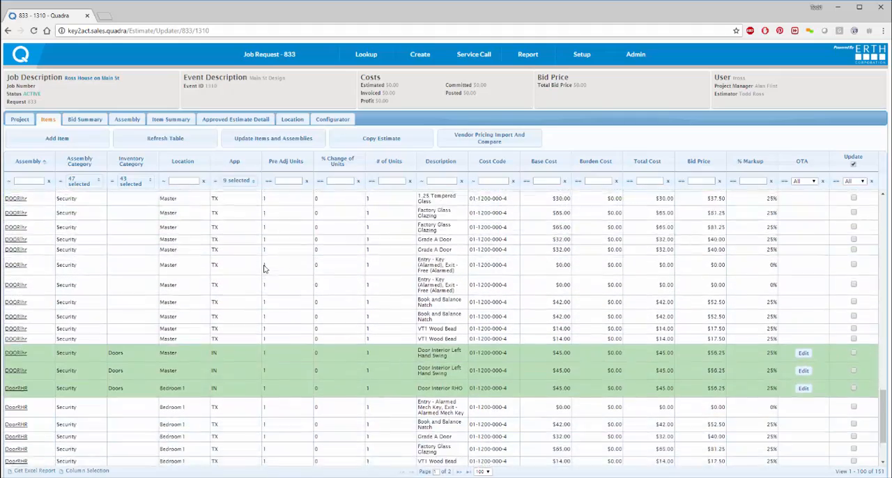
scroll(264, 261, "up", 10)
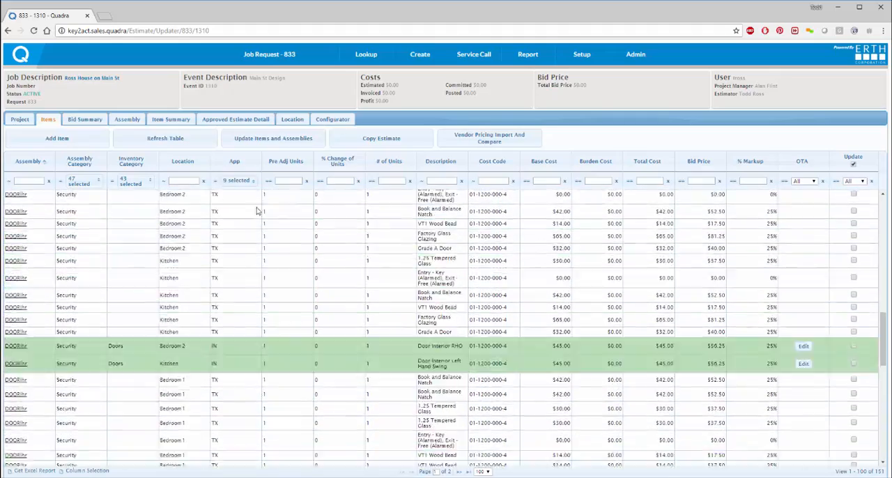
Step: Generate a Bill of Materials report filtered by event for 1310 - Main St Design with full report details
mouse_move(271, 64)
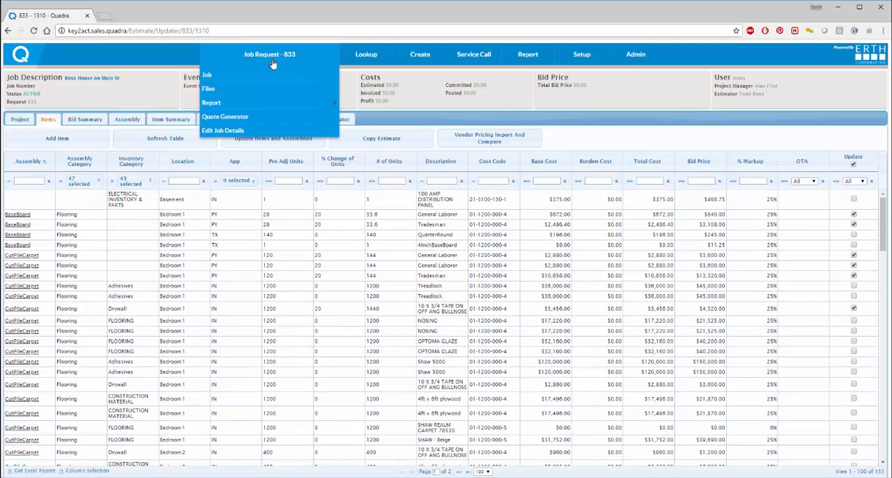
mouse_move(276, 110)
left_click(352, 104)
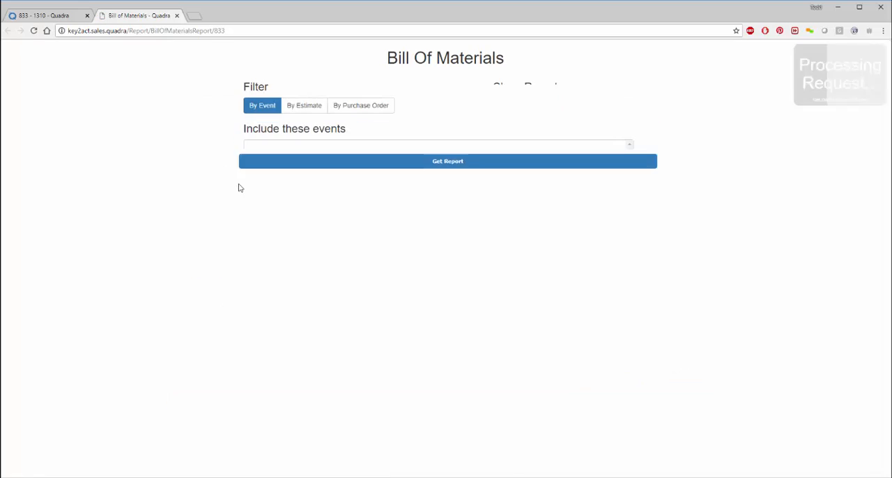
left_click(289, 147)
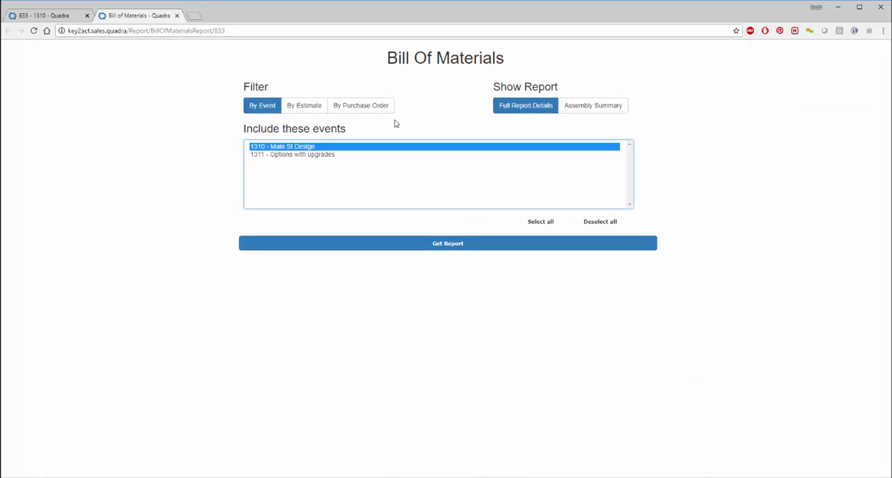
left_click(514, 109)
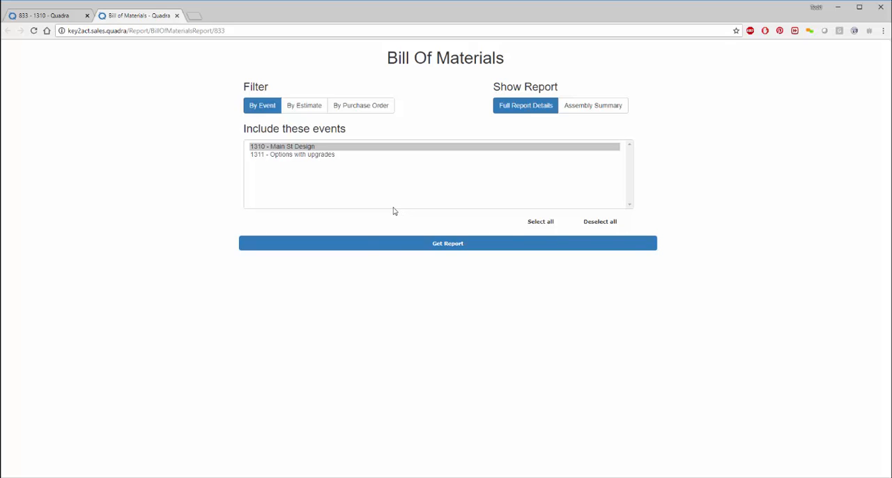
left_click(383, 247)
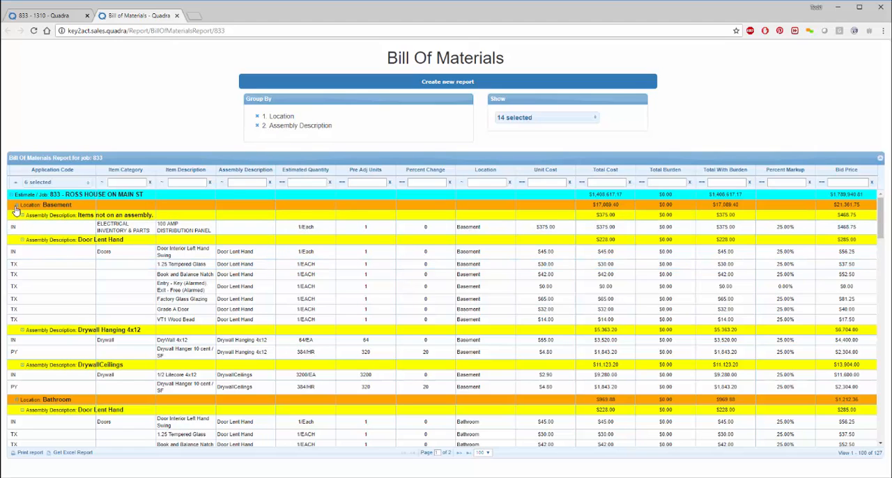
Step: Examine the Bill of Materials items and costs grouped by location and assembly description
scroll(77, 247, "down", 1)
scroll(77, 247, "down", 2)
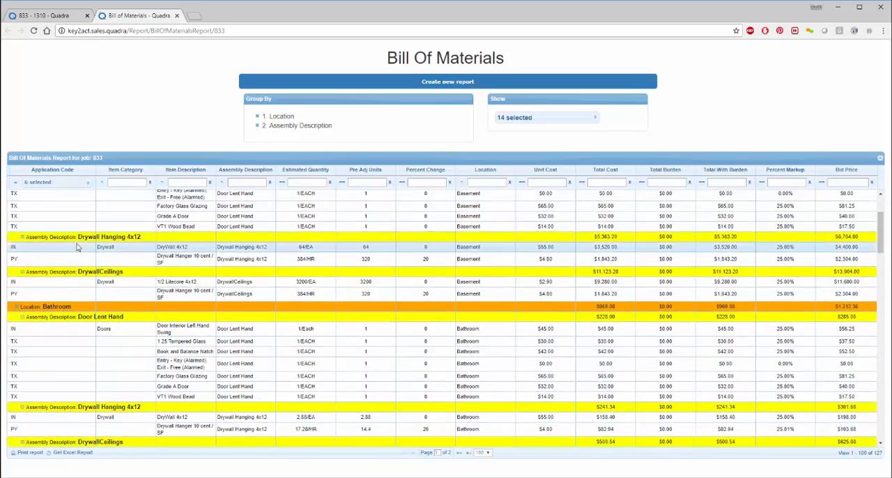
scroll(71, 247, "down", 2)
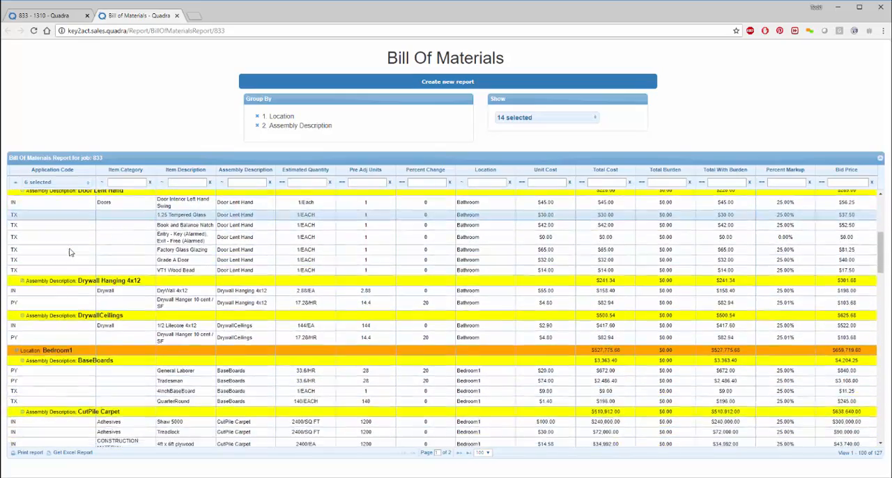
scroll(99, 312, "down", 2)
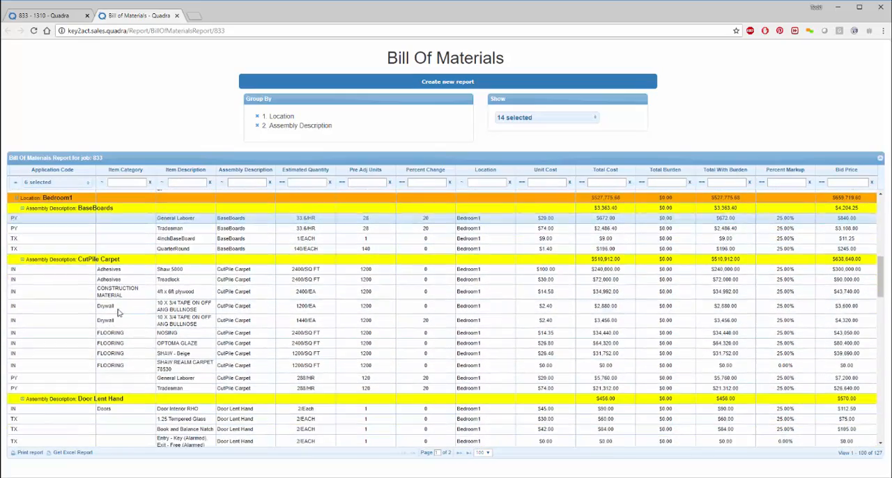
scroll(183, 315, "down", 9)
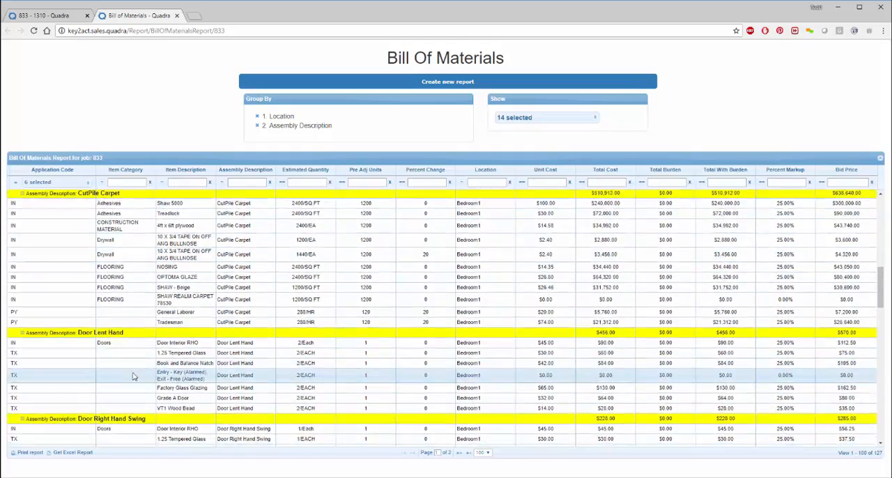
scroll(115, 350, "down", 5)
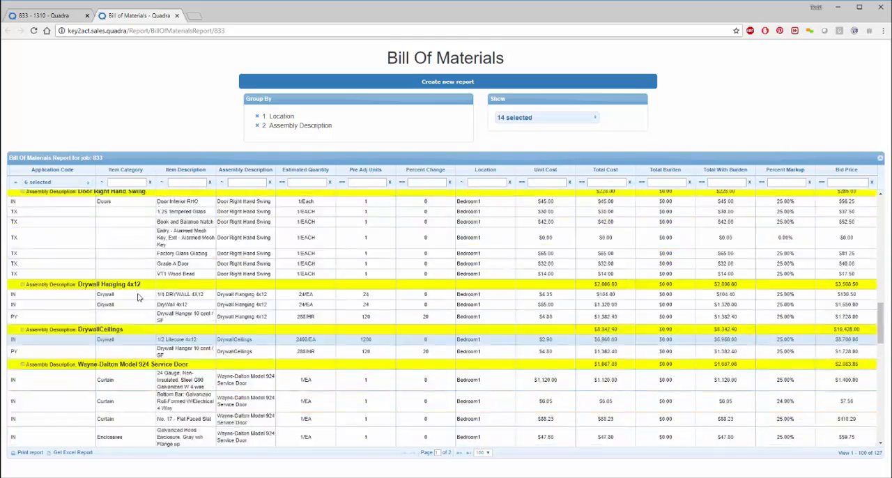
scroll(115, 350, "up", 5)
Step: Return to the event's estimate and review the Bedroom 1 assemblies and the dimensions of all locations in the Location Manager
left_click(43, 15)
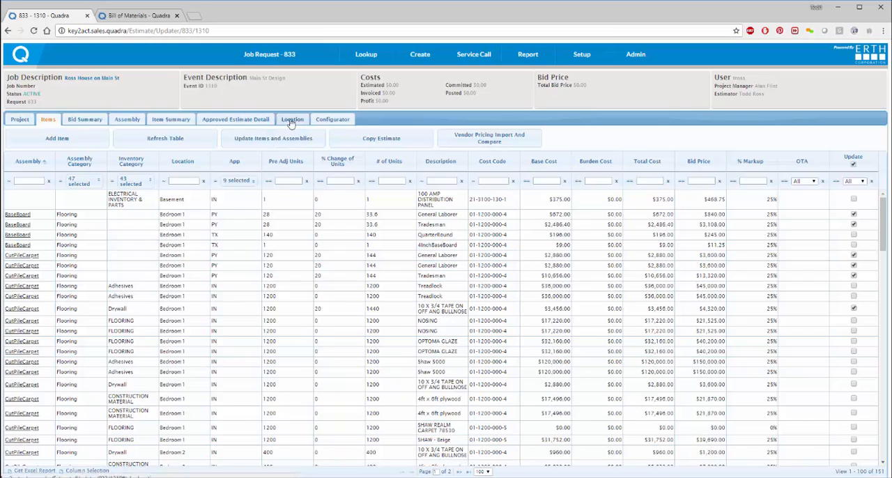
left_click(293, 119)
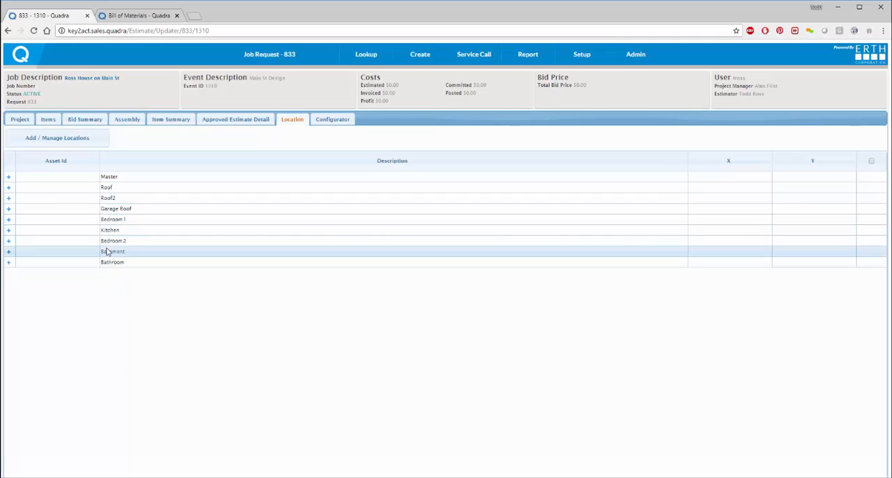
left_click(8, 221)
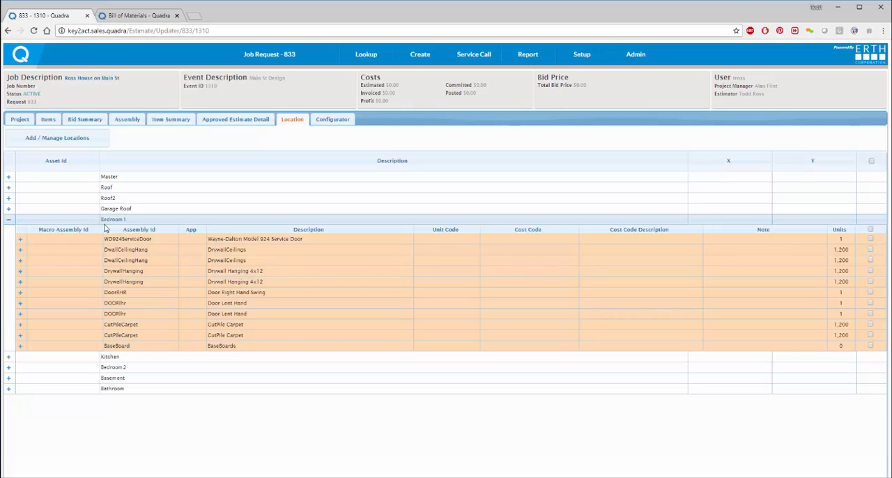
left_click(87, 141)
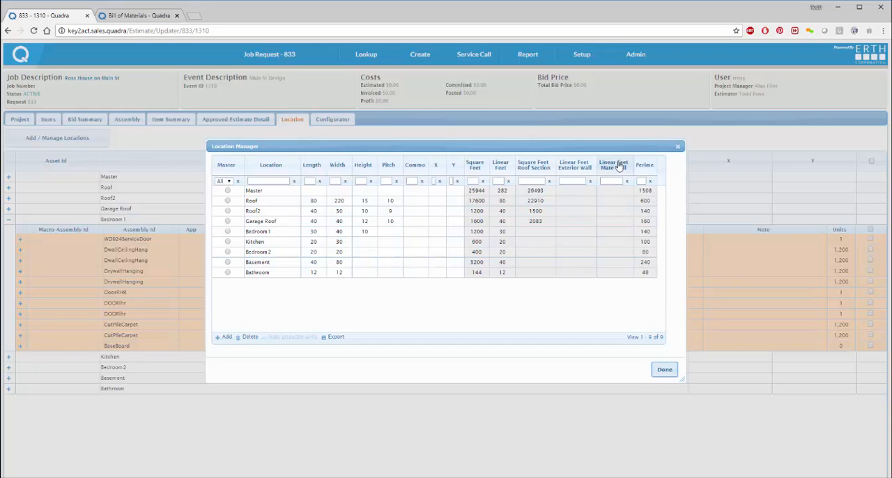
left_click_drag(618, 147, 473, 72)
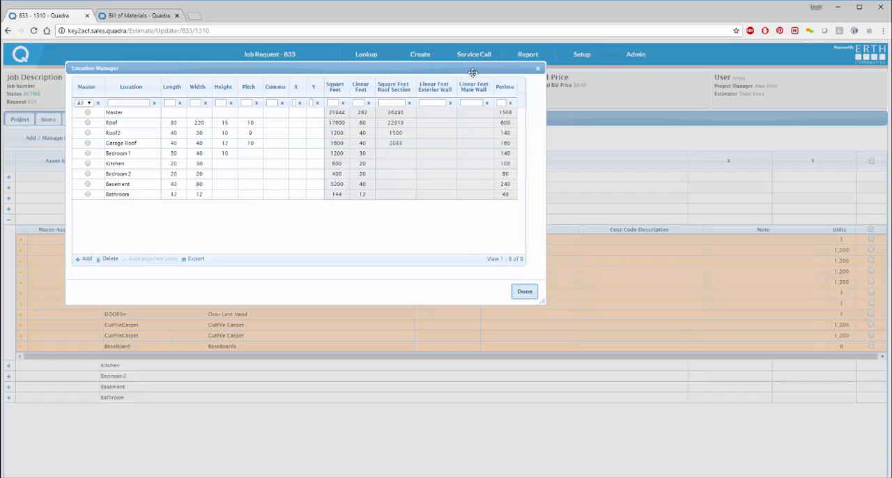
left_click(523, 291)
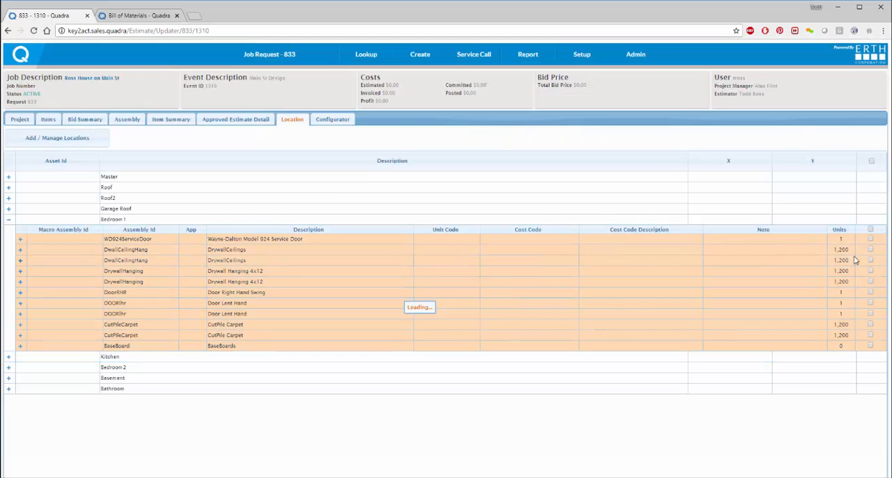
Step: Delete both DrywallCeilings assemblies, the first Drywall Hanging 4x12 and the second CutPile Carpet assembly from Bedroom 1
left_click(9, 221)
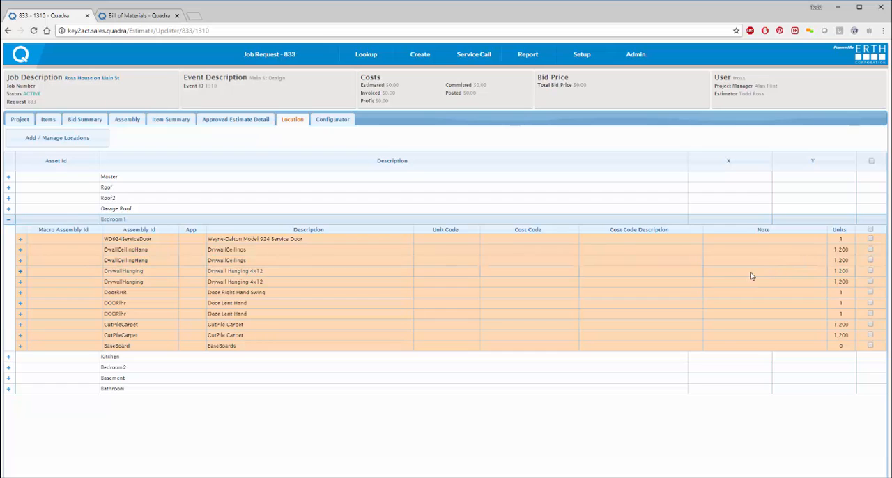
left_click(871, 249)
left_click(870, 261)
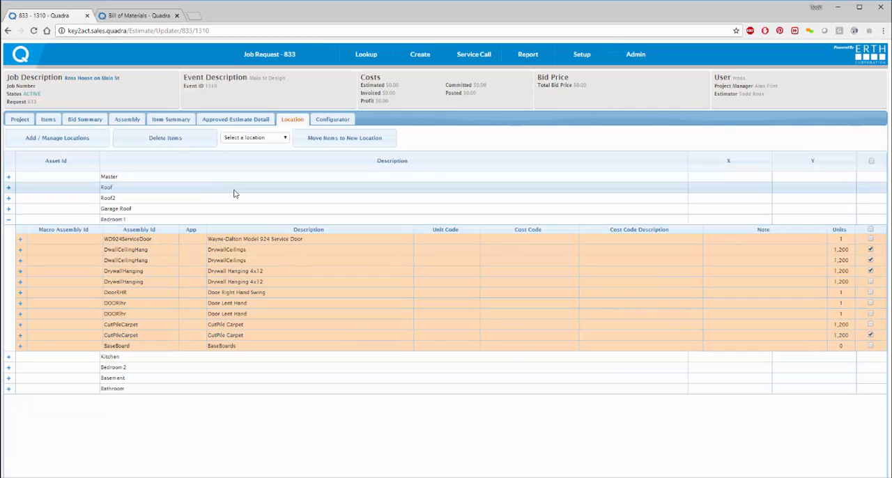
left_click(176, 141)
left_click(484, 283)
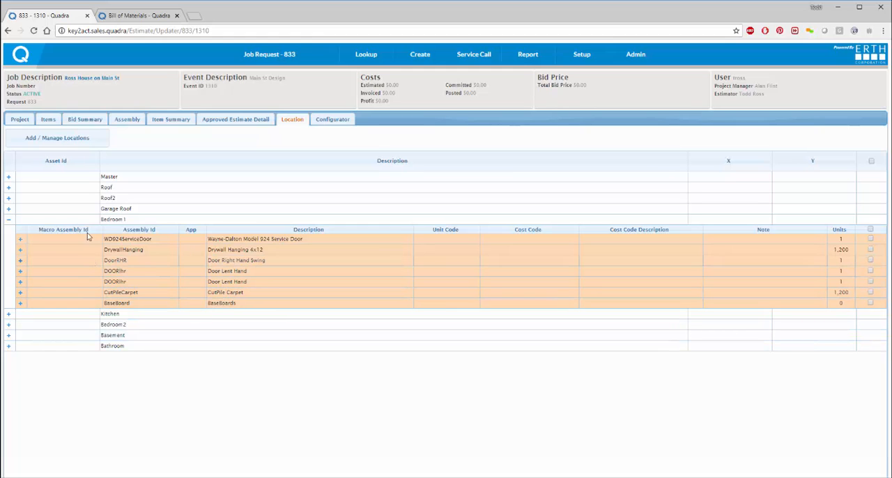
Step: Set the Bedroom 1 length to 50 in the Location Manager
left_click(40, 143)
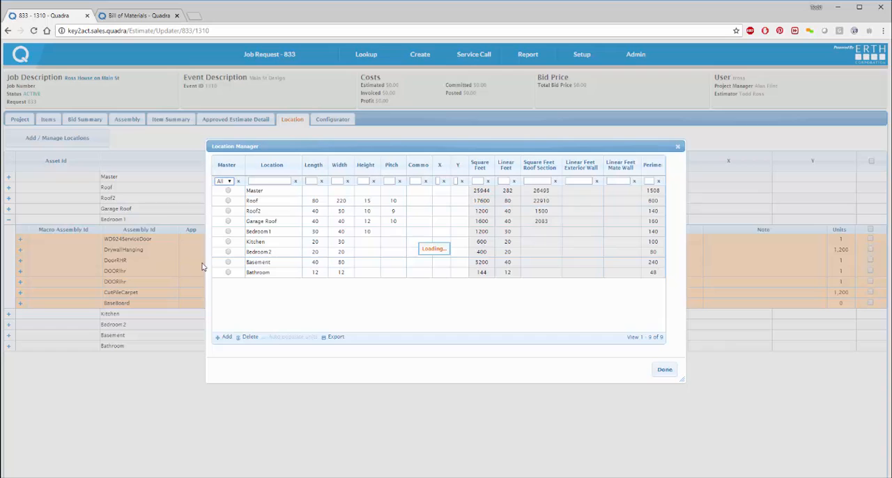
left_click(313, 233)
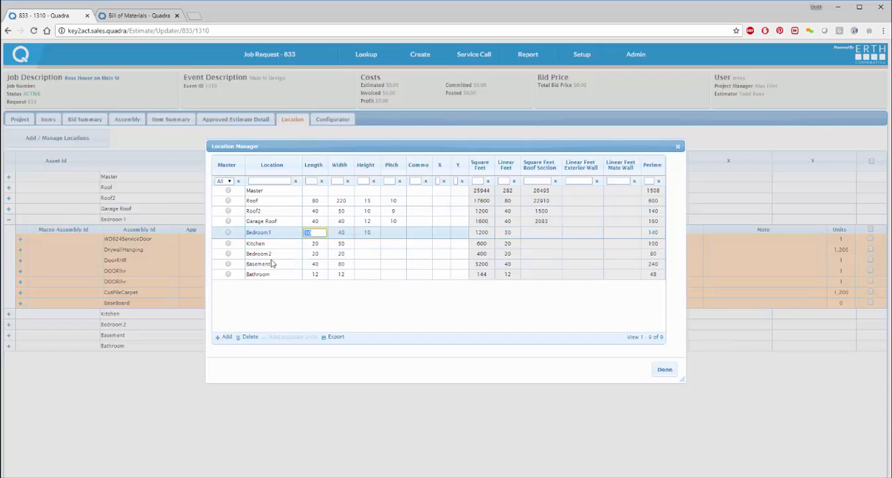
type("50")
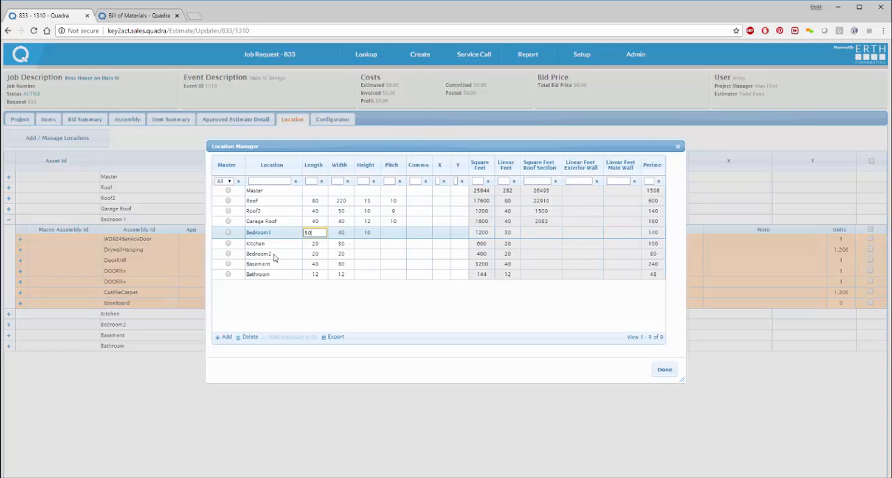
left_click(342, 233)
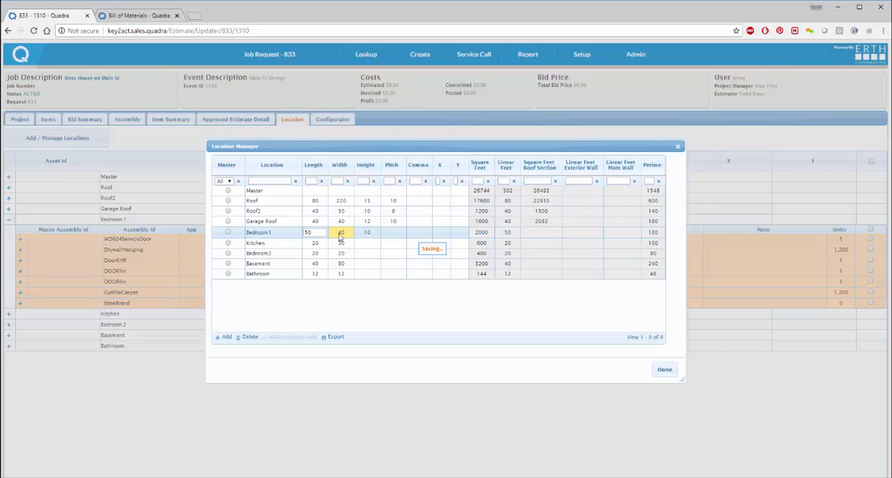
left_click(322, 233)
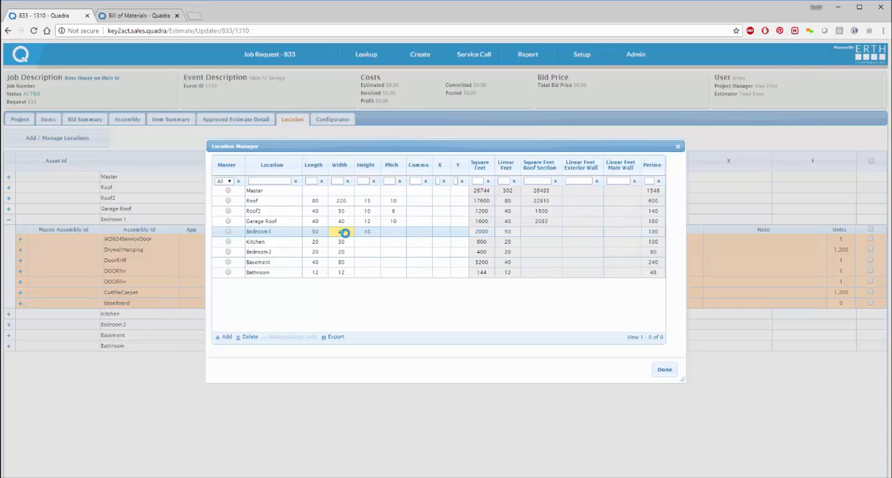
Step: Set the Bedroom 1 width to 30 and close the Location Manager
left_click(344, 232)
left_click_drag(342, 232, 319, 234)
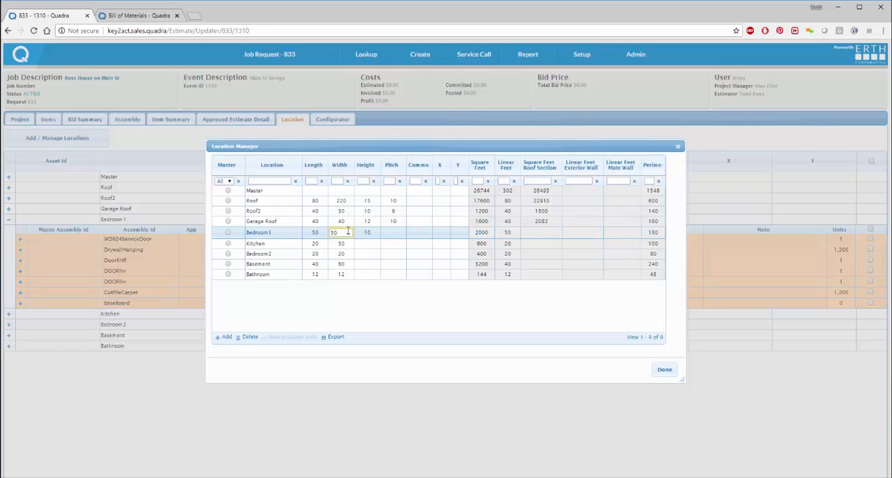
key("Return")
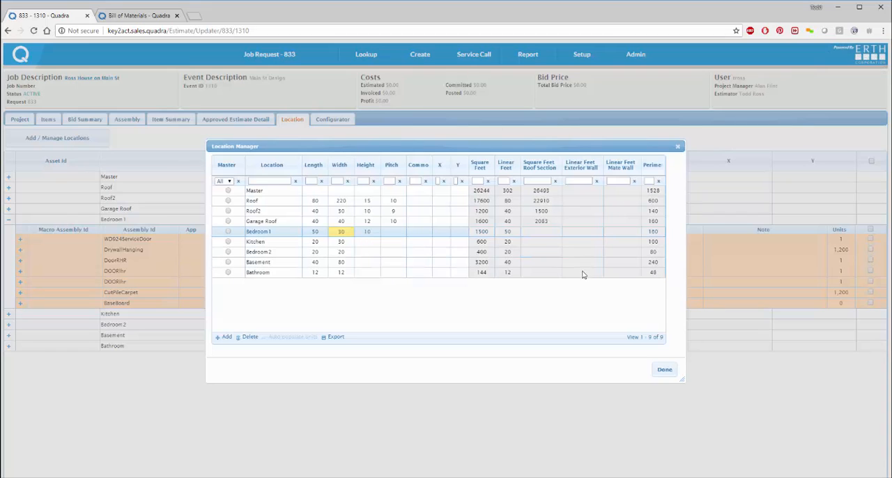
left_click(665, 369)
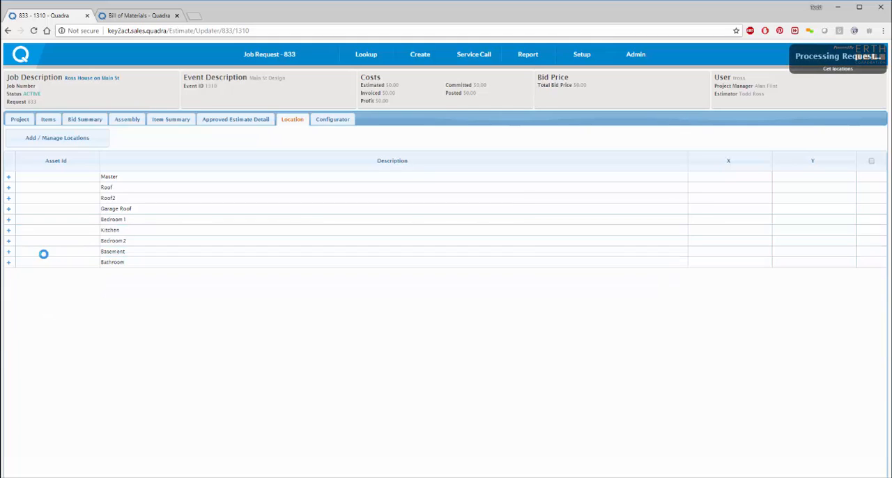
Step: Review the Bedroom 1 assembly units, the estimate's item list and the bid summary
left_click(9, 220)
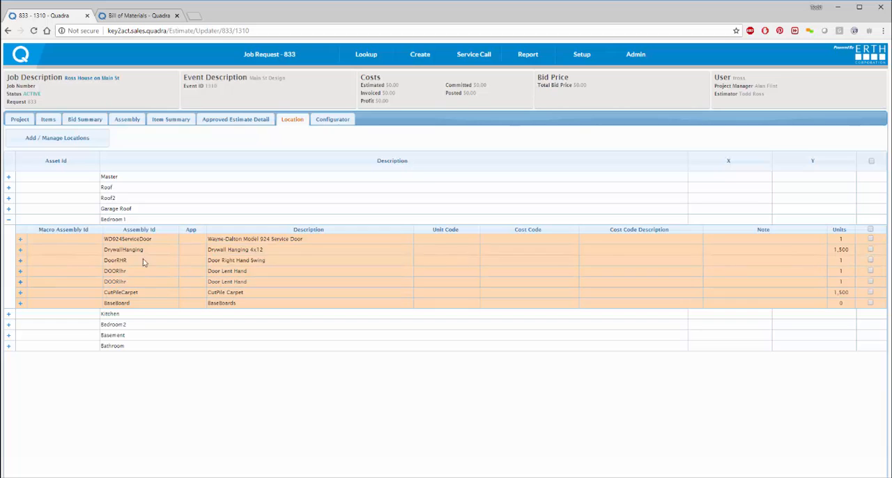
left_click(48, 120)
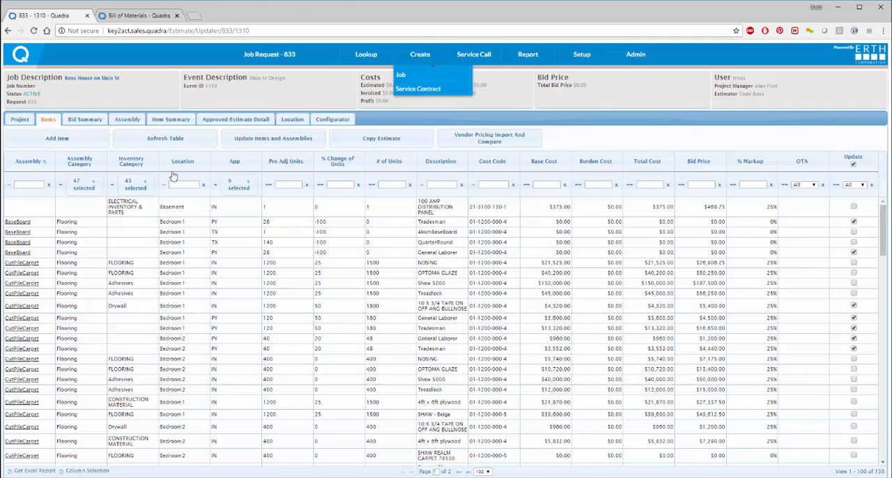
left_click(94, 122)
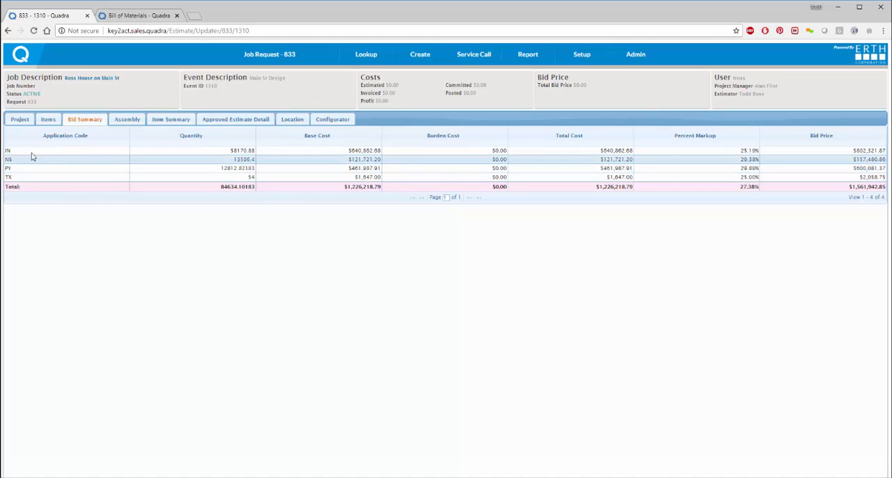
Step: Start adding an item to the event with application AS - Assembly and category HVAC 3-5 Ton - 3-5 Ton HVAC Unit
left_click(48, 120)
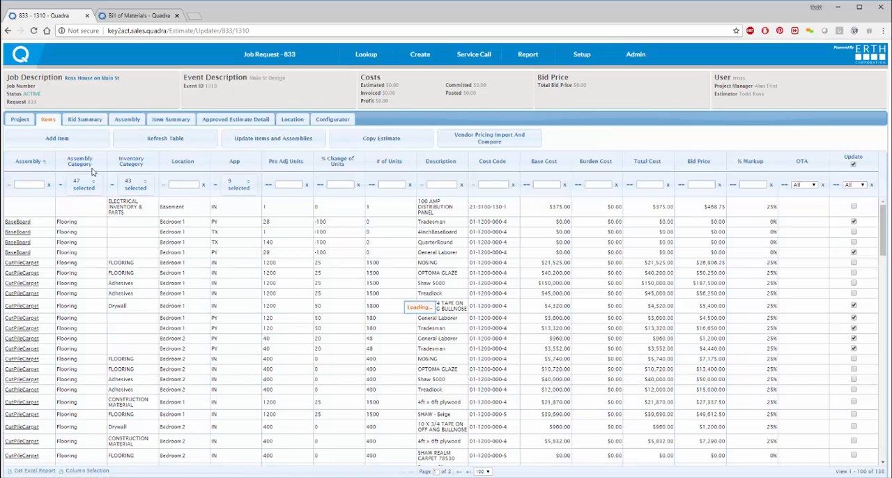
left_click(79, 139)
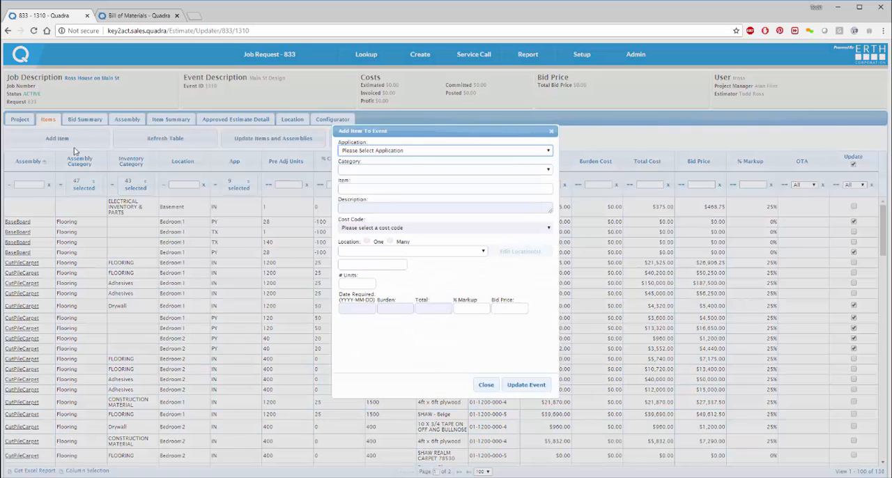
left_click(410, 154)
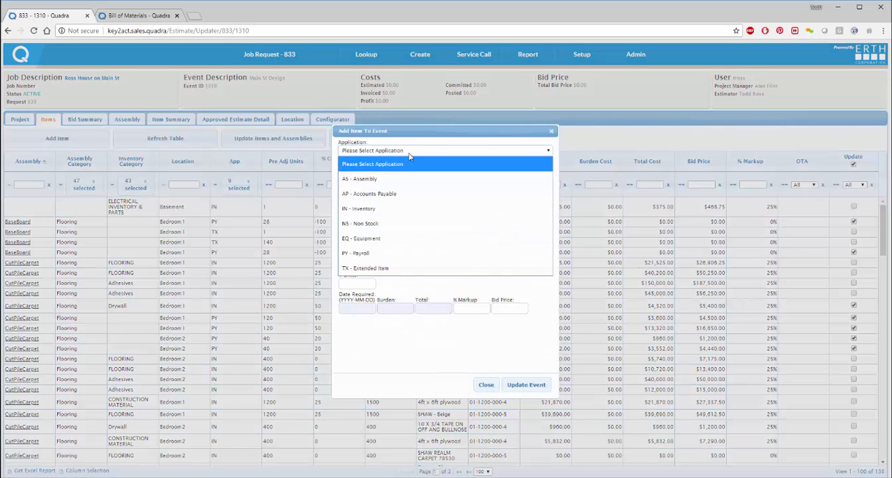
left_click(382, 209)
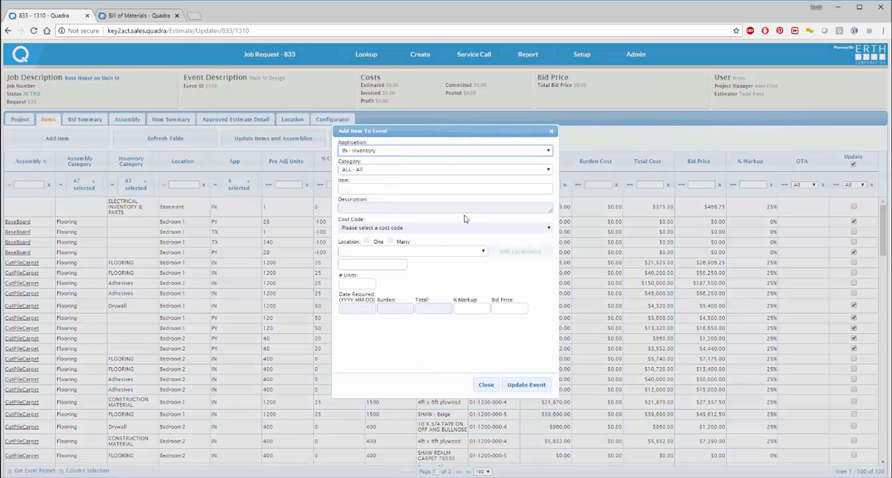
left_click(444, 153)
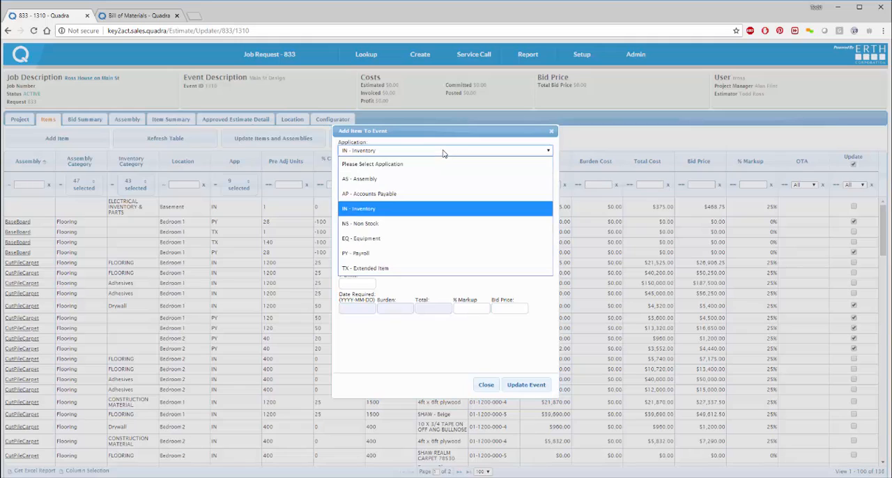
left_click(408, 185)
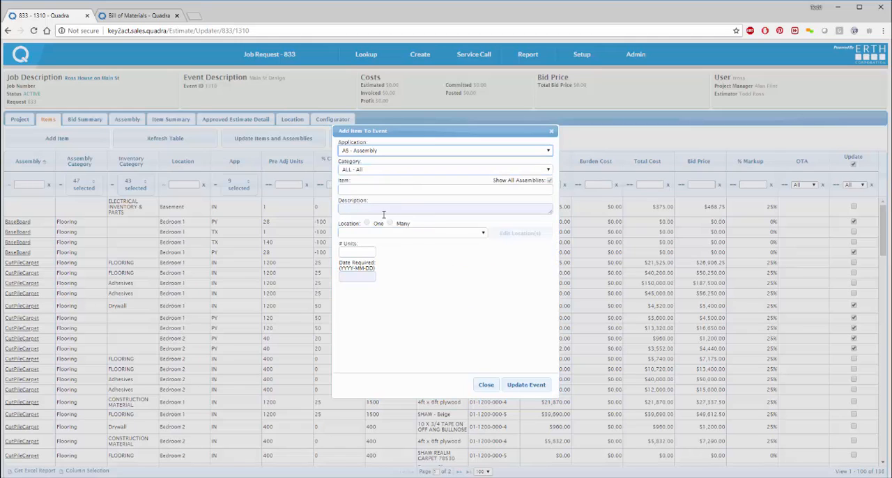
left_click(372, 171)
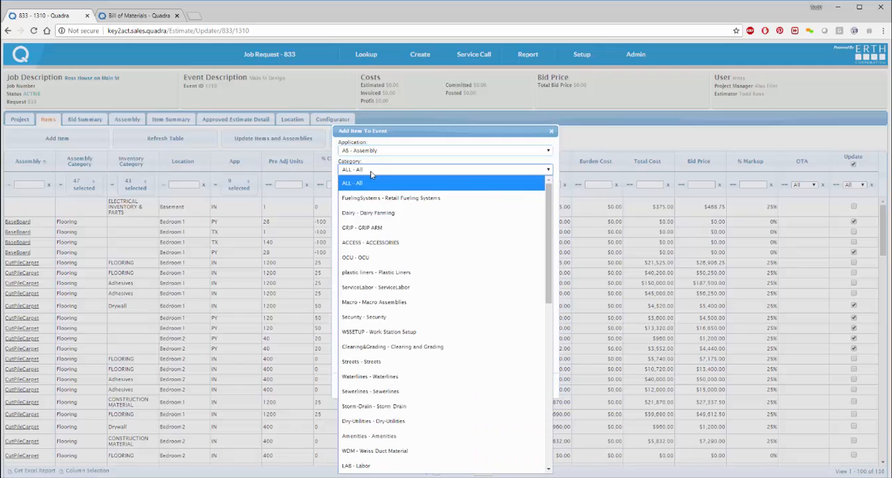
scroll(411, 298, "down", 3)
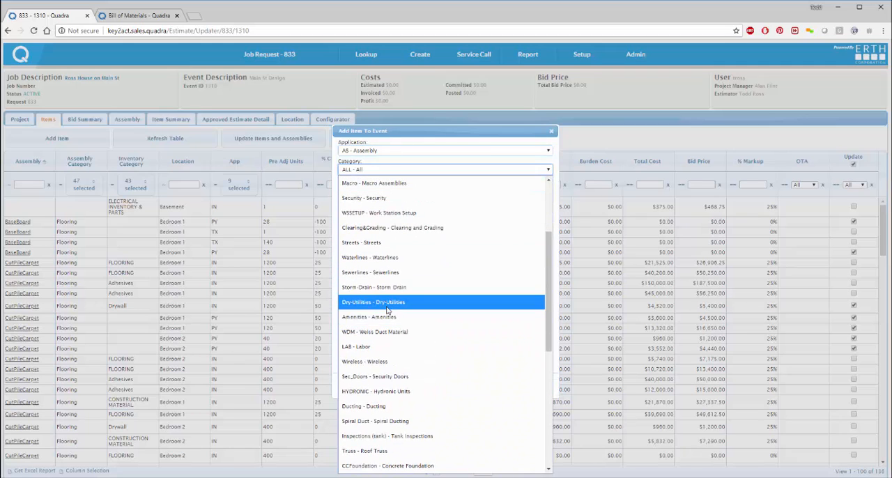
scroll(387, 310, "down", 7)
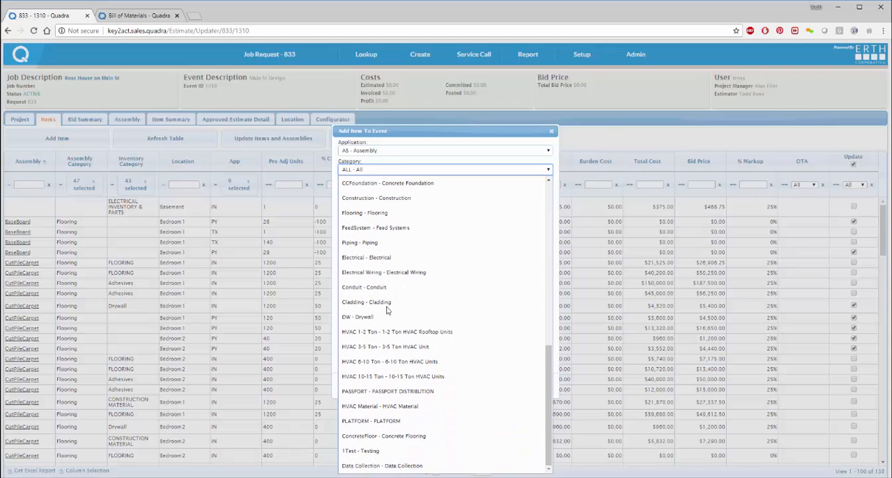
left_click(386, 348)
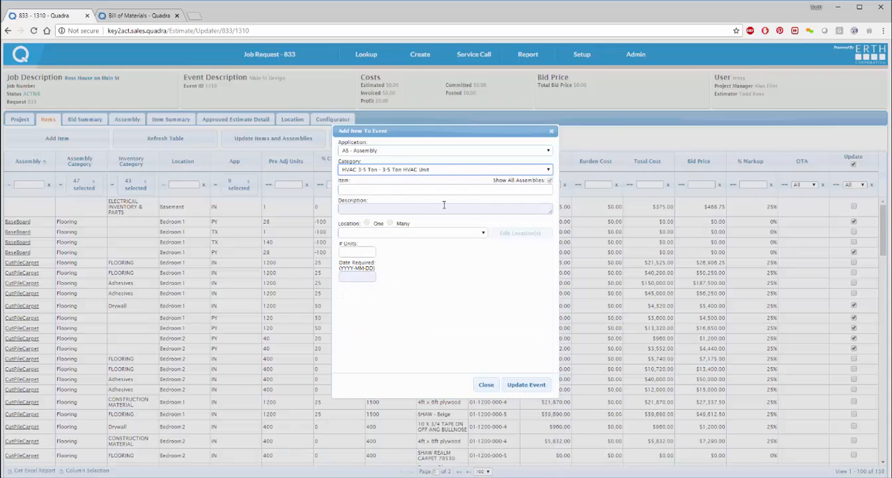
Step: Choose the 2 ton Rooftop - Trane 2 - 3 Ton Rooftop Unit assembly as the item to add
left_click(386, 190)
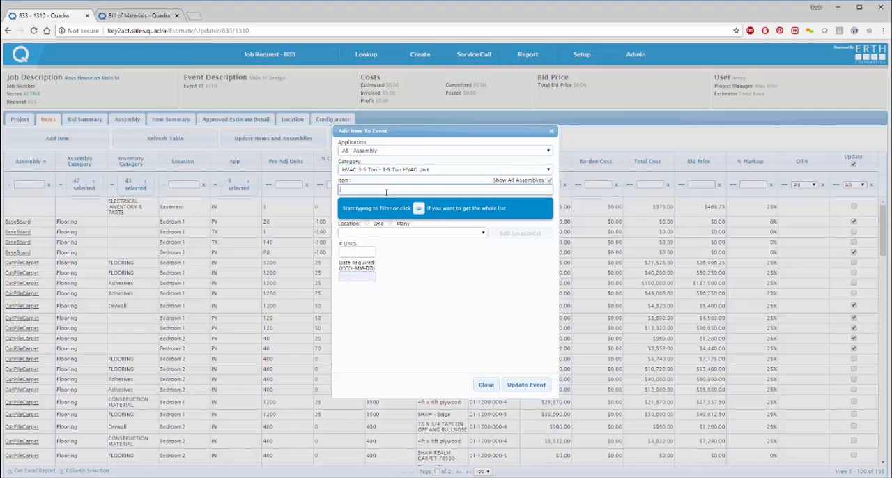
left_click(418, 208)
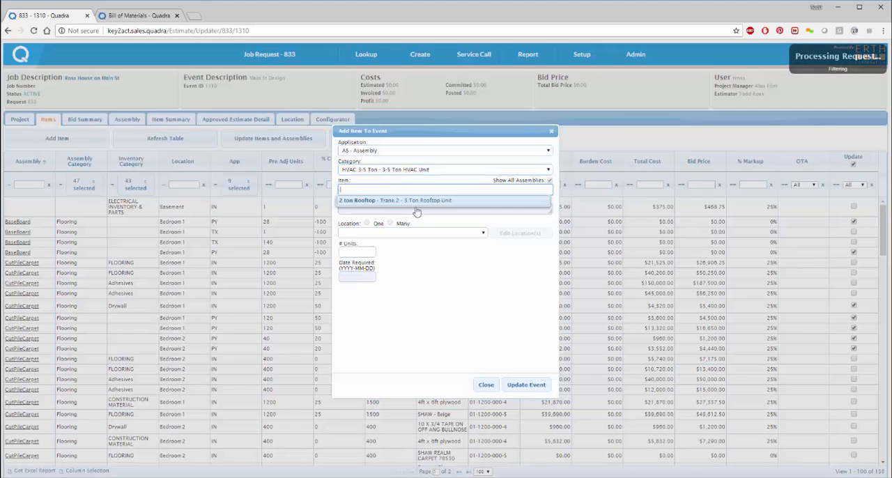
left_click(430, 200)
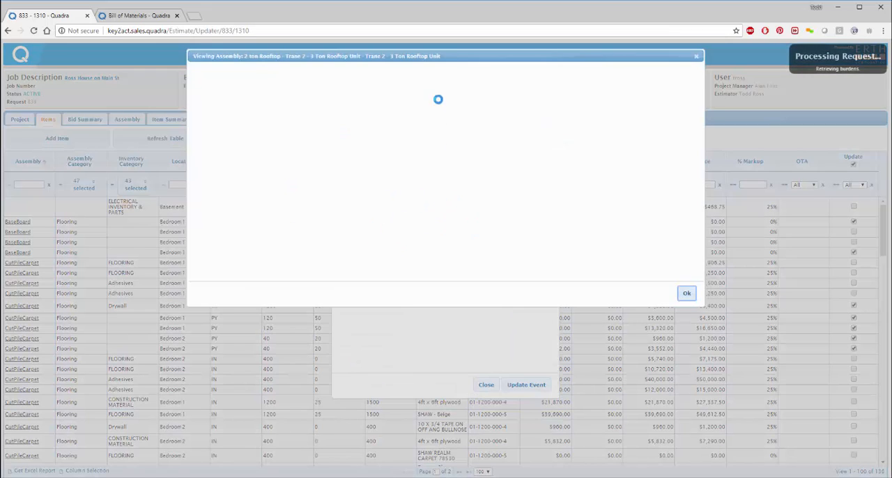
left_click_drag(460, 56, 498, 165)
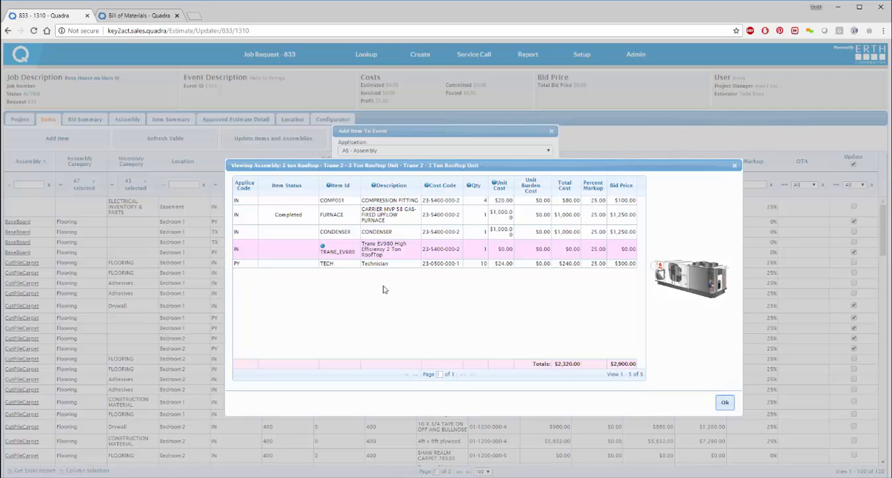
Step: Try the TRANE_EV1200 and TRANE_EV980 choices for the rooftop assembly's optional item and compare the dependent items
left_click(335, 251)
left_click(334, 249)
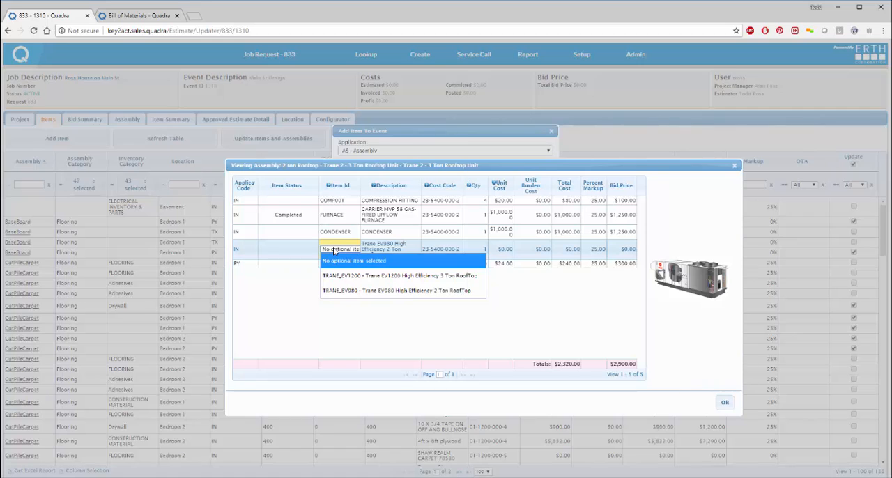
left_click(352, 278)
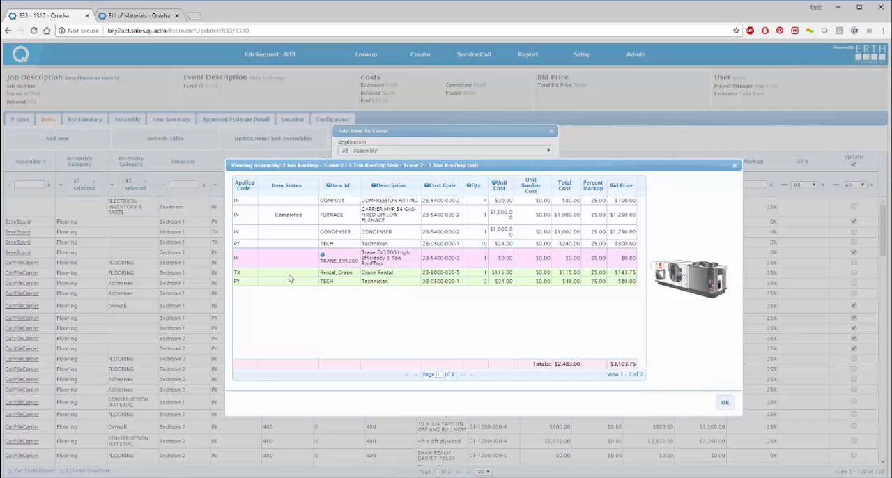
left_click(328, 259)
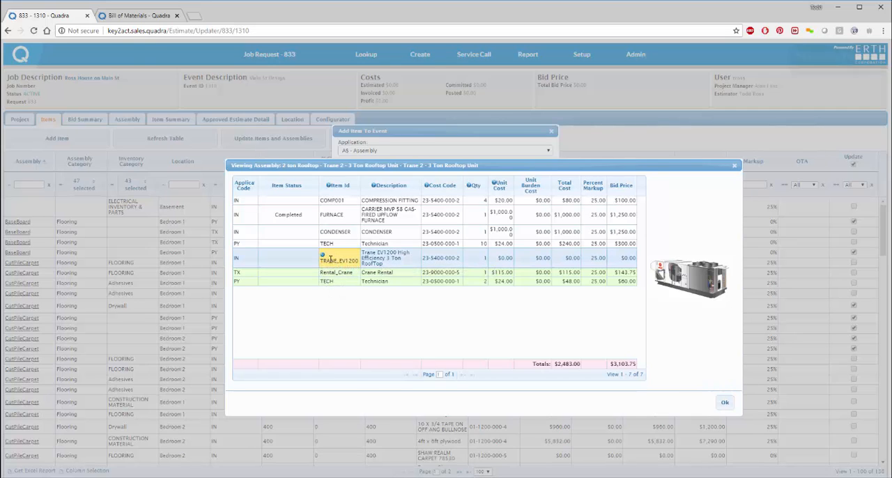
left_click(331, 259)
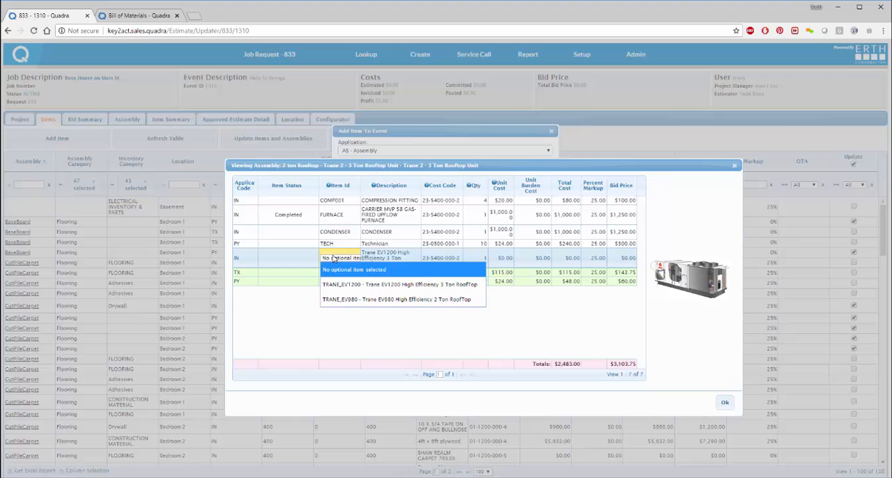
left_click(338, 300)
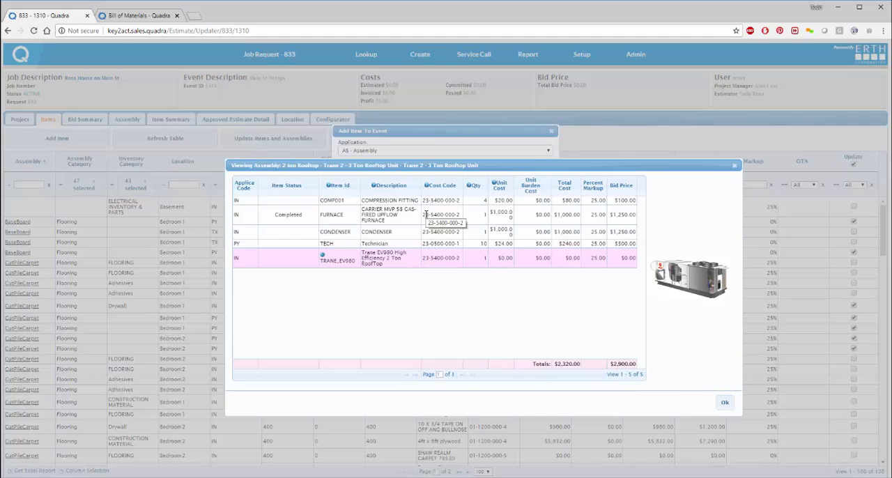
Step: Set the assembly's optional item to TRANE_EV1200 - Trane EV1200 High Efficiency 3 Ton RoofTop and accept the assembly
left_click(335, 259)
left_click(335, 259)
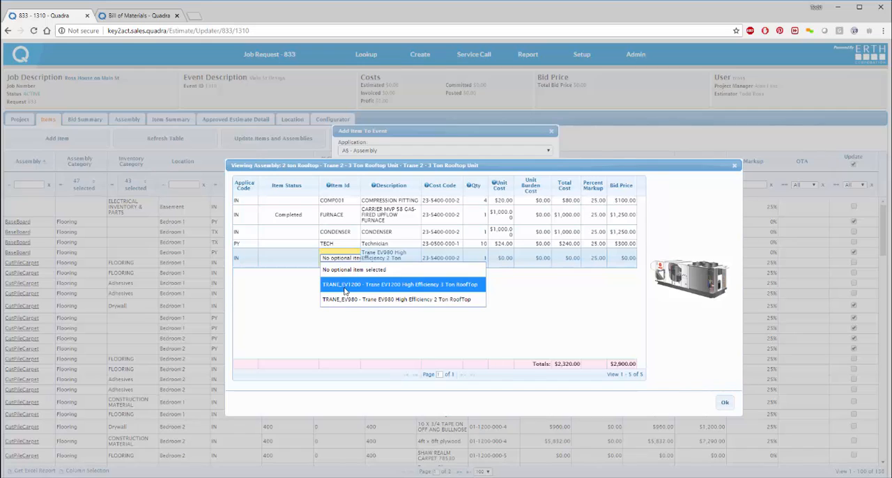
left_click(344, 286)
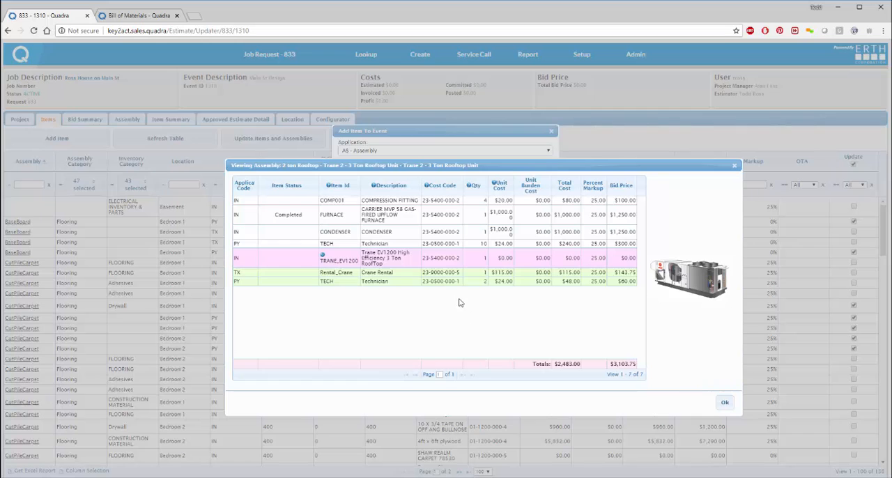
left_click(725, 403)
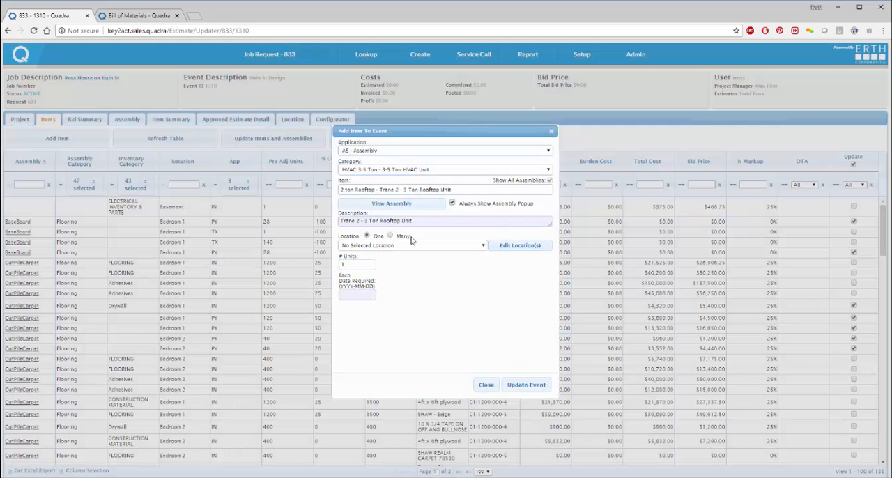
Step: Assign the rooftop assembly to the Roof location, add it to the event and close the item form
left_click(361, 247)
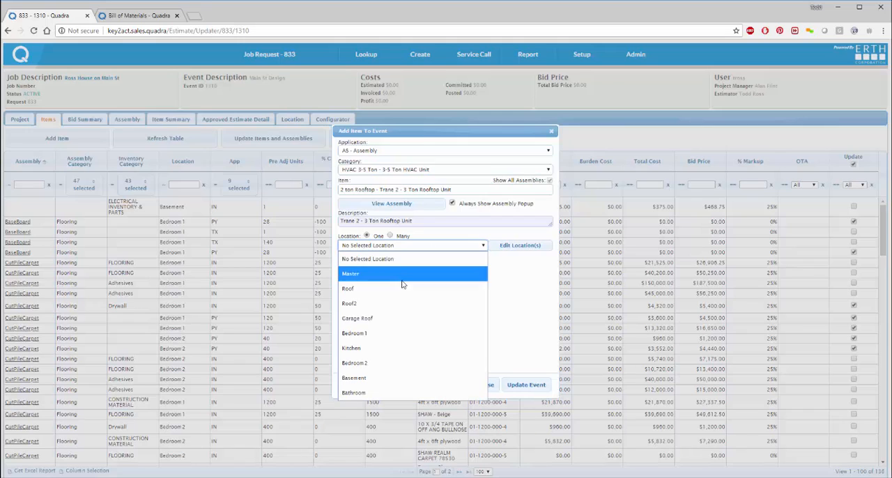
left_click(392, 298)
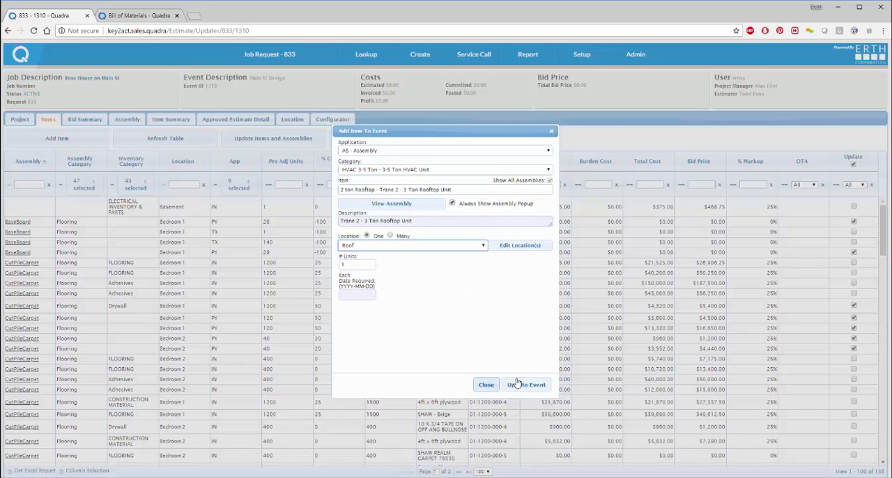
left_click(527, 387)
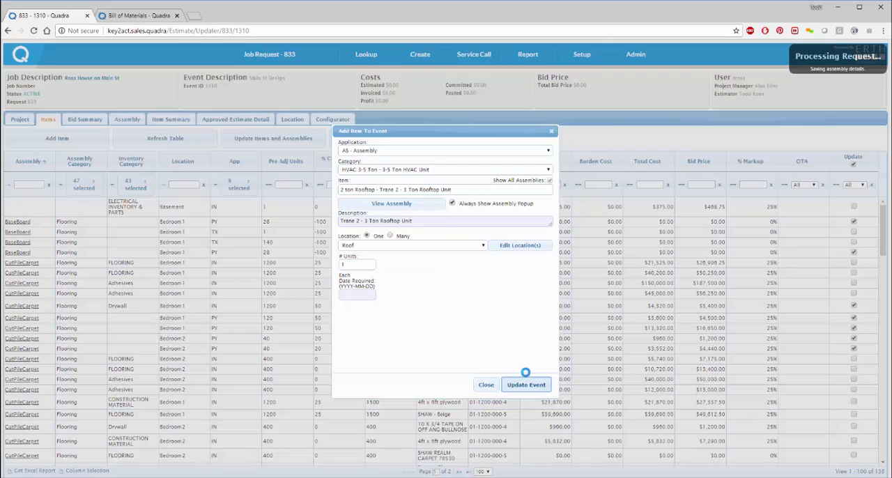
left_click(485, 385)
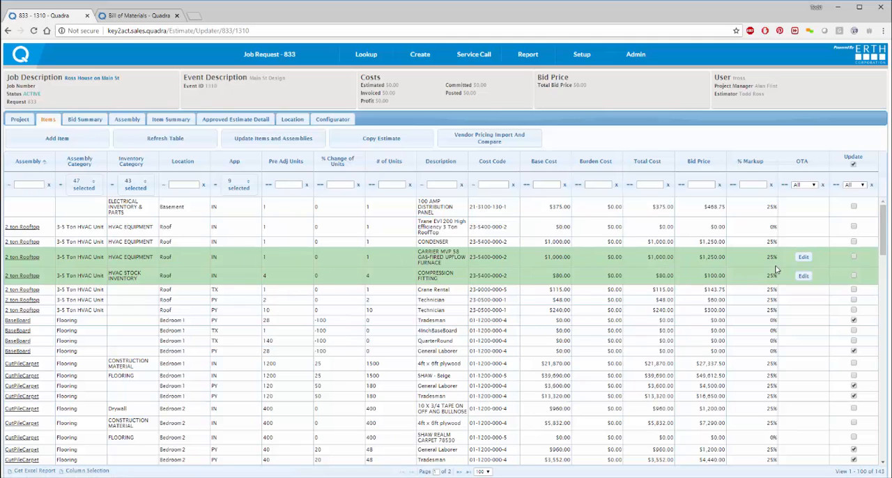
Step: Review the one-time attributes of the rooftop assembly's Carrier gas-fired upflow furnace and close them
left_click(803, 257)
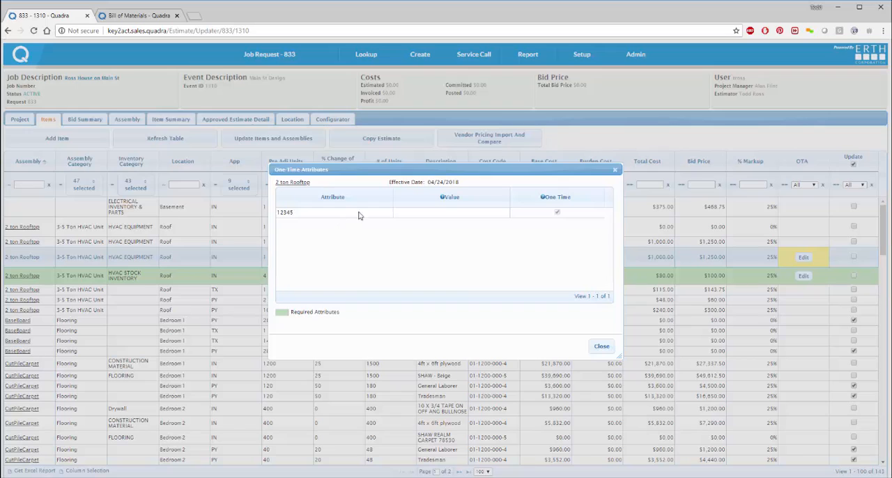
left_click(601, 346)
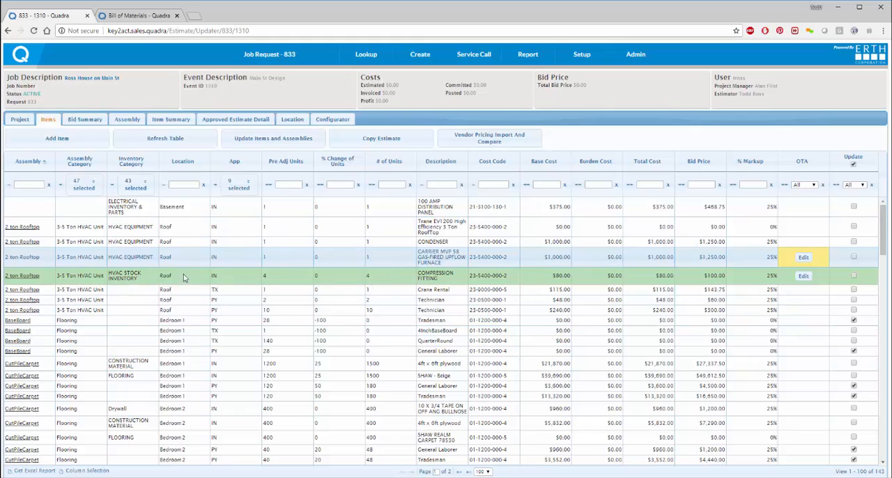
scroll(317, 335, "down", 3)
scroll(327, 324, "up", 3)
Step: Set the compression fitting's one-time attributes CompFittSize to 1x1/2 and CompType to Male2Fem, and close the attribute form
left_click(805, 277)
left_click(804, 276)
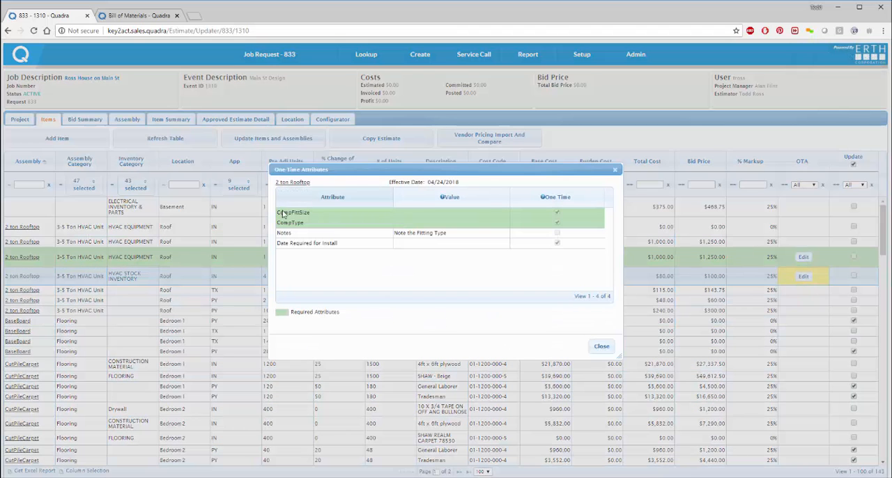
left_click(416, 213)
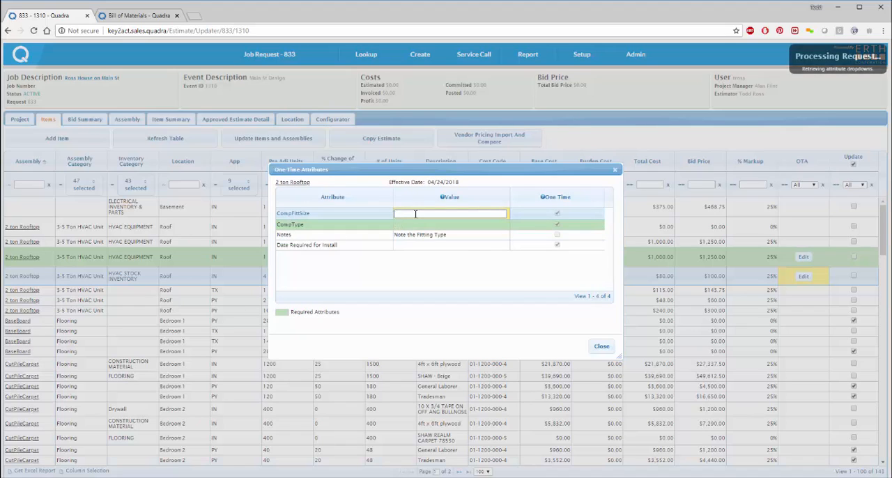
left_click(415, 214)
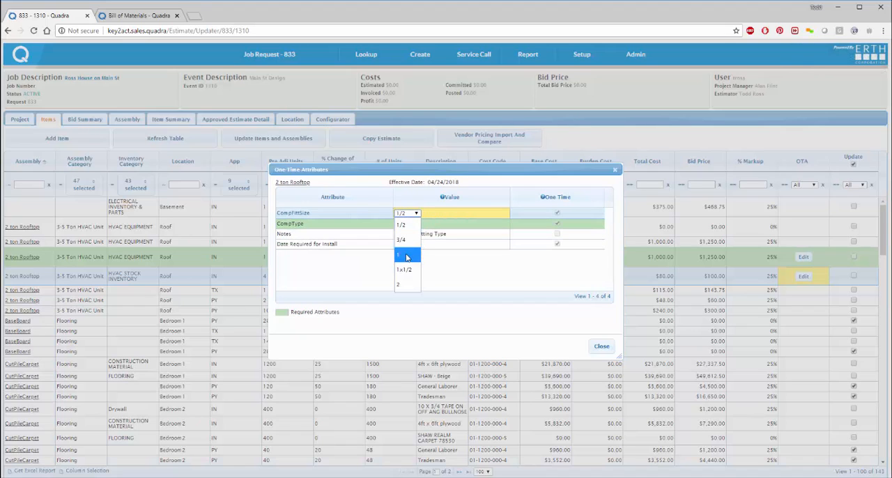
left_click(408, 270)
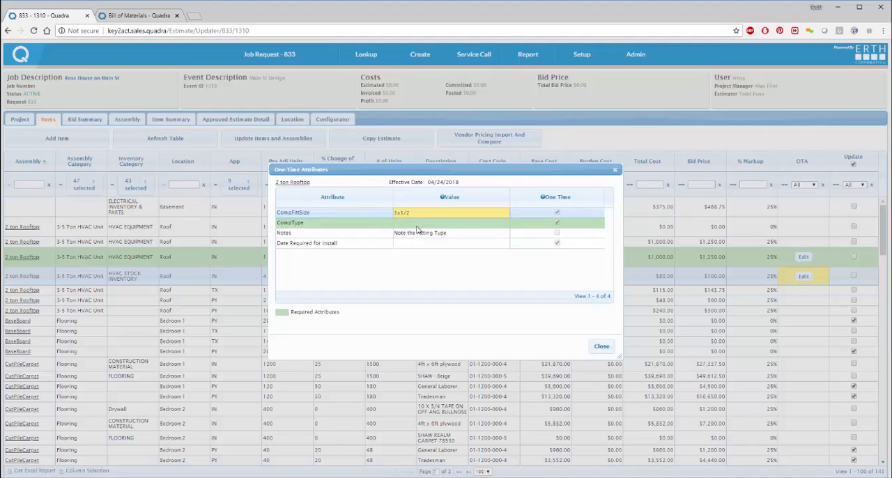
left_click(416, 226)
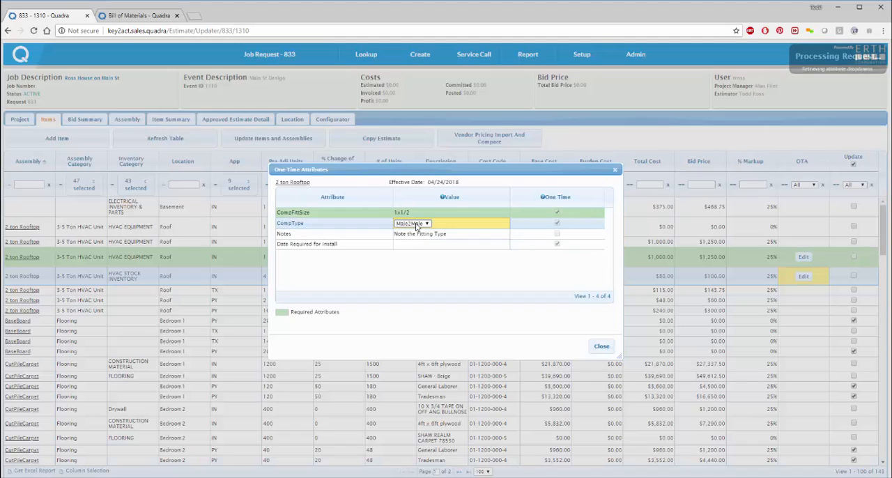
left_click(417, 224)
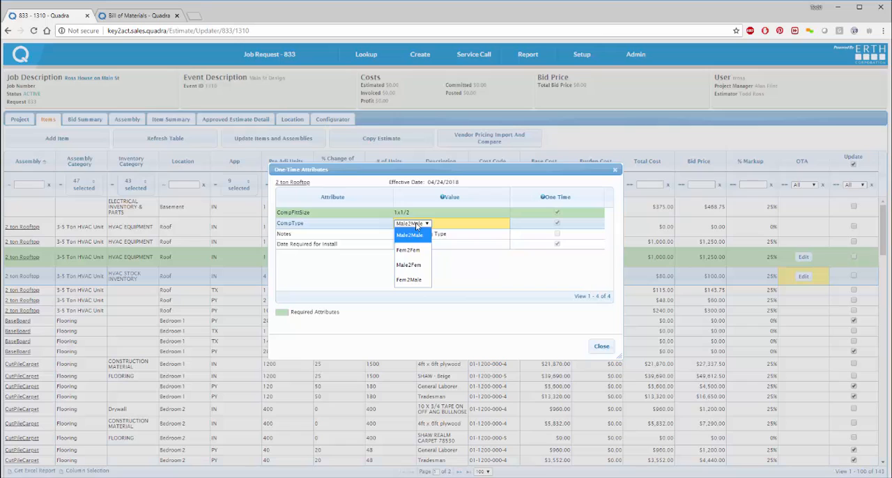
left_click(416, 265)
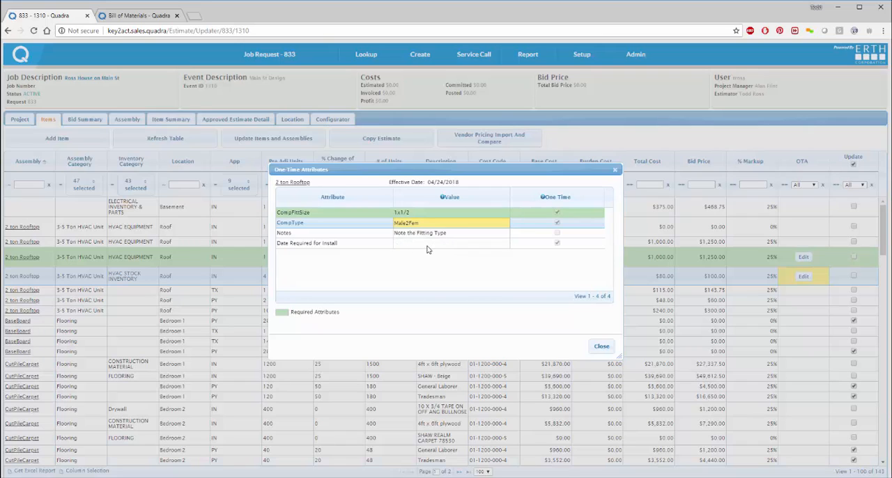
left_click(601, 345)
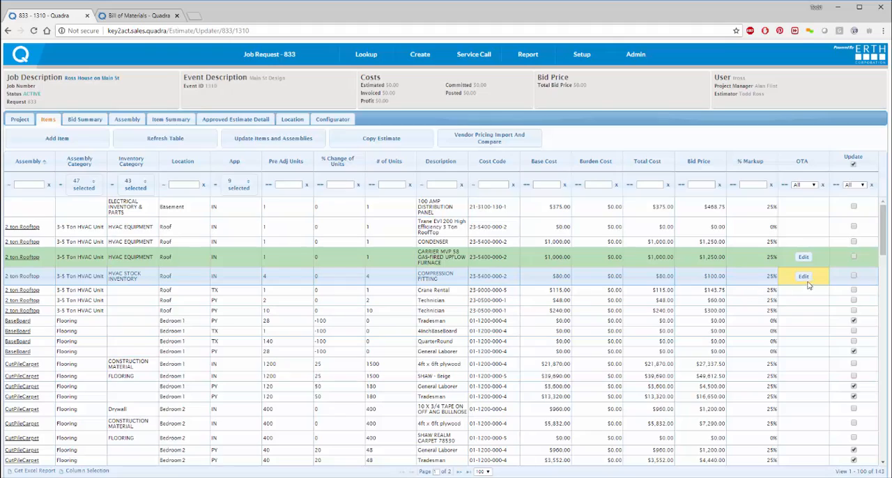
Step: Set the one-time attributes DoorHand to RHR and DoorHeight to 6.9 for the Kitchen's Door Interior Left Hand Swing item
scroll(646, 305, "down", 8)
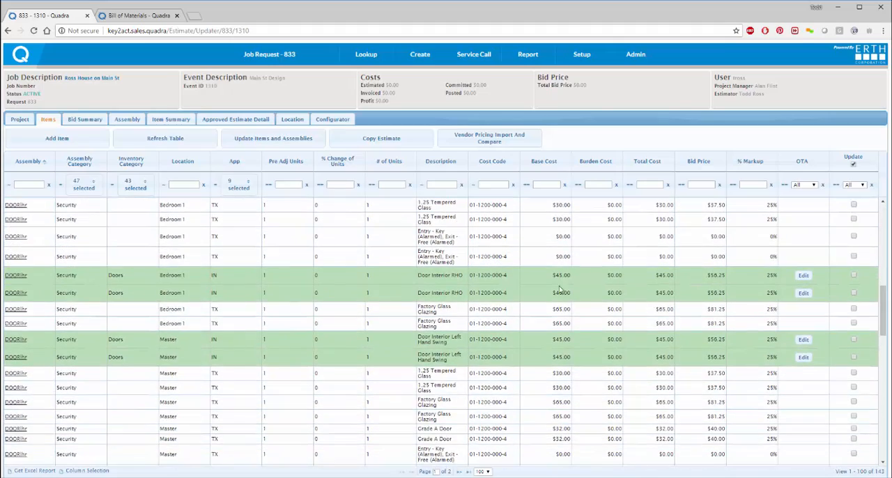
scroll(710, 324, "down", 8)
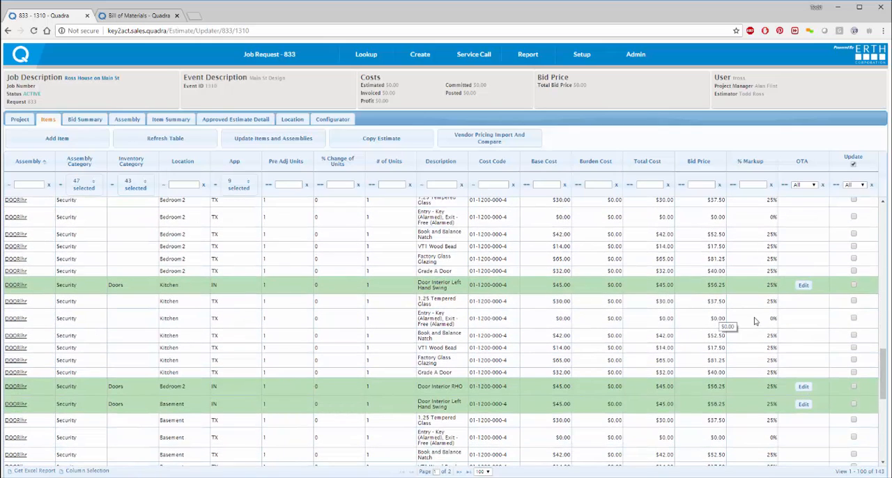
left_click(805, 287)
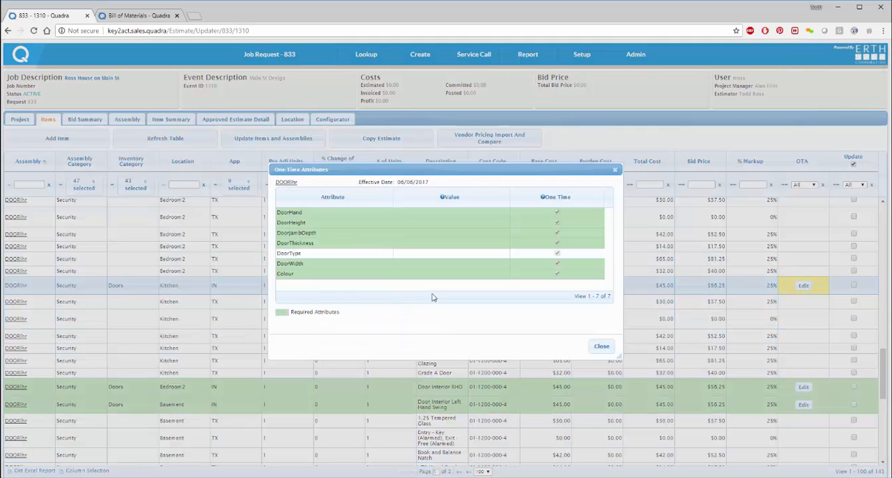
left_click(414, 214)
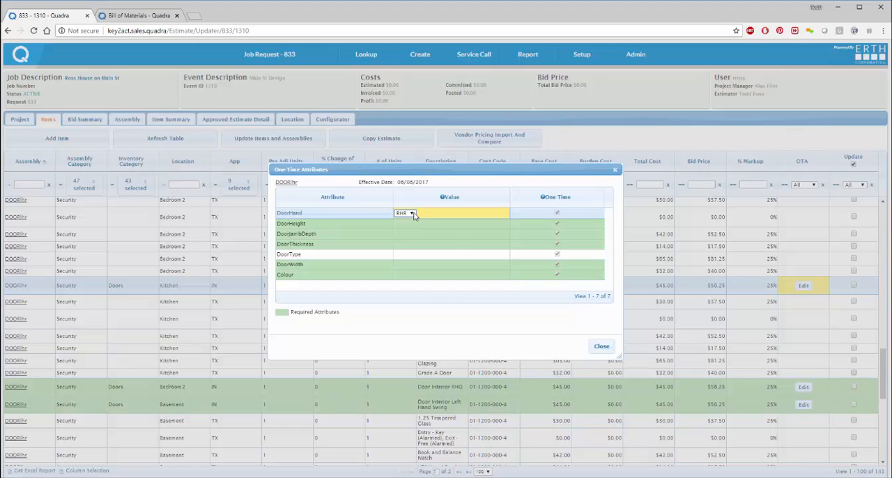
left_click(411, 223)
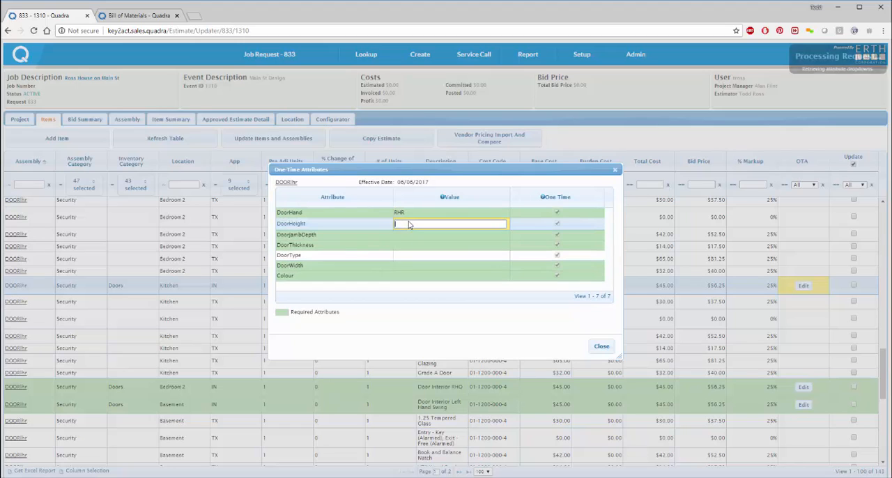
left_click(403, 223)
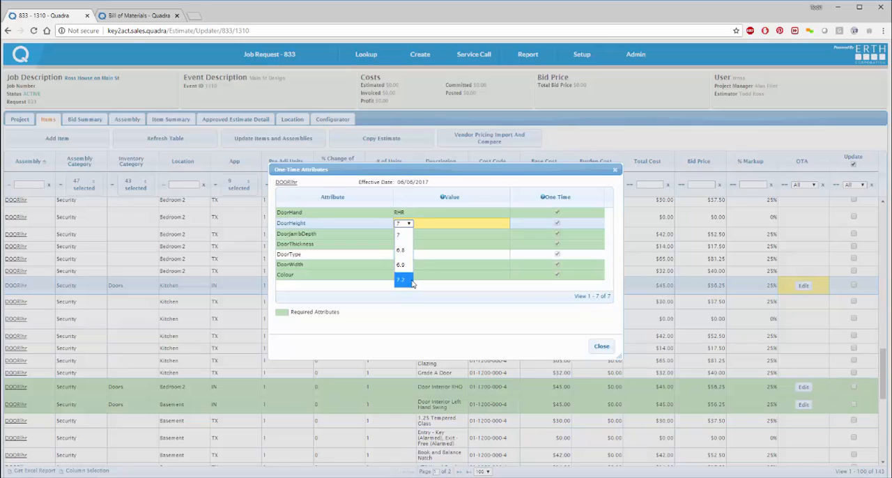
left_click(400, 264)
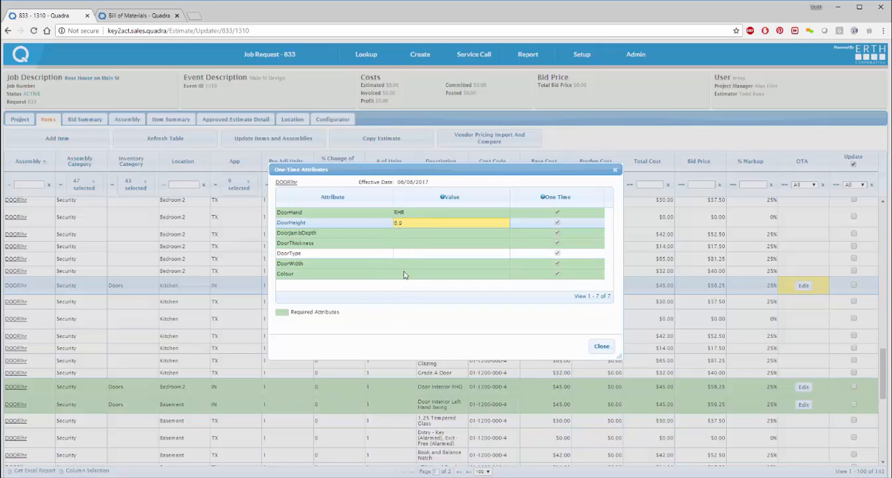
Step: Choose a Colour attribute for the Kitchen door item and close its one-time attributes
left_click(405, 275)
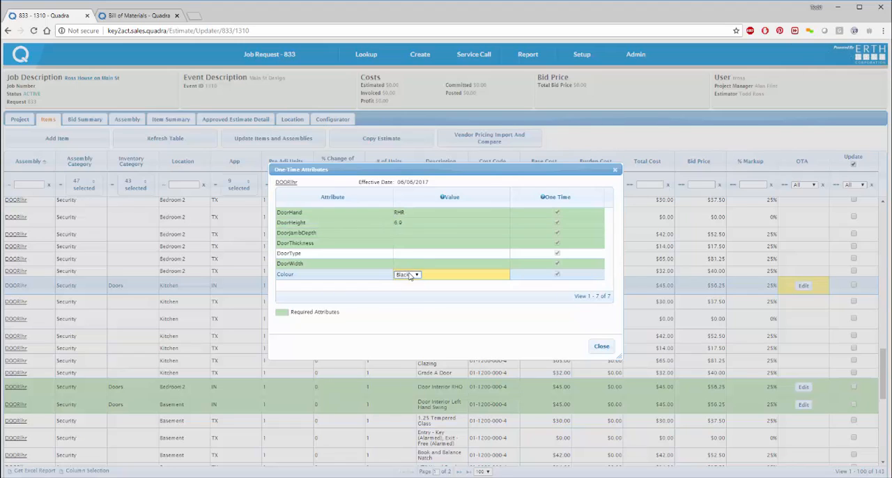
left_click(409, 276)
left_click(411, 341)
left_click(601, 347)
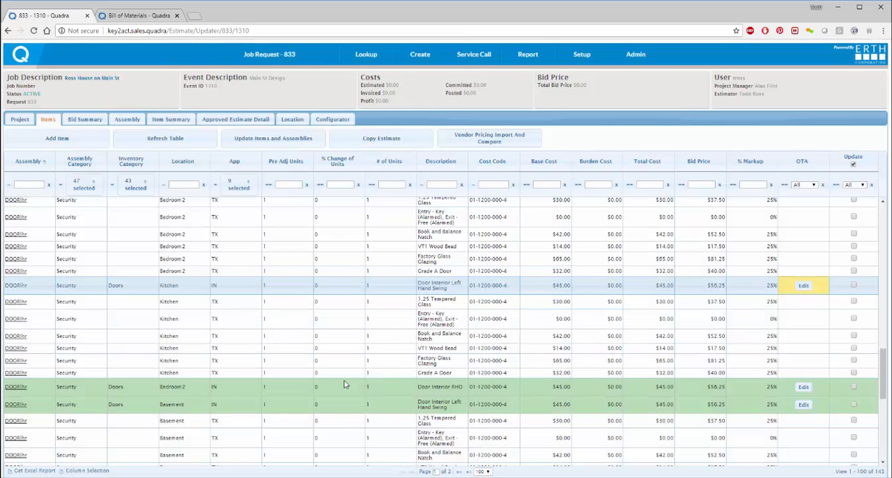
Step: Filter the items table by App so that only Payroll items are listed
scroll(391, 307, "down", 2)
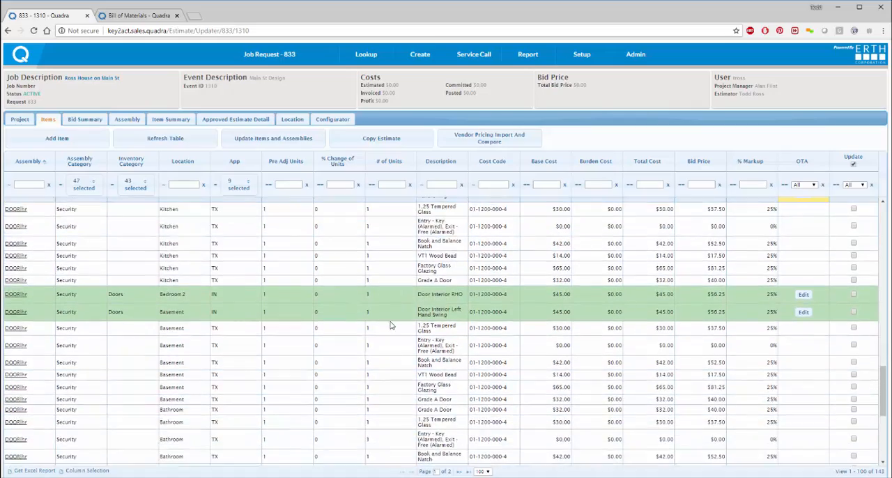
scroll(392, 325, "down", 3)
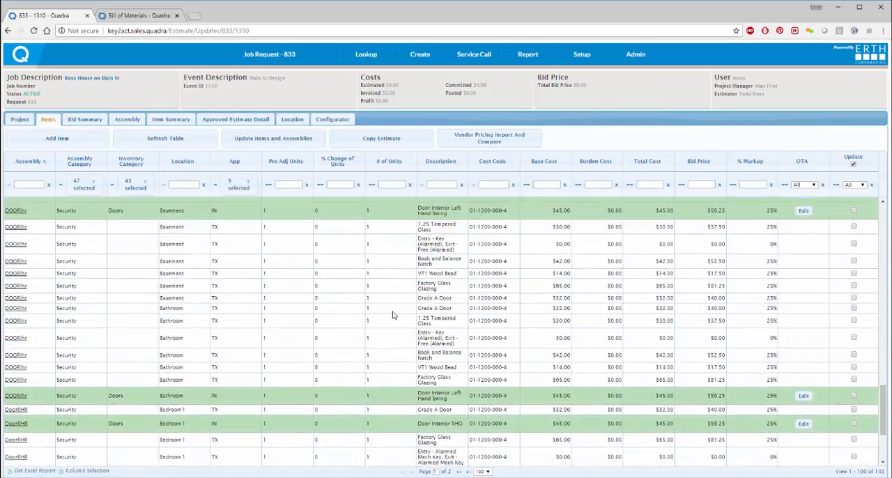
scroll(393, 316, "up", 10)
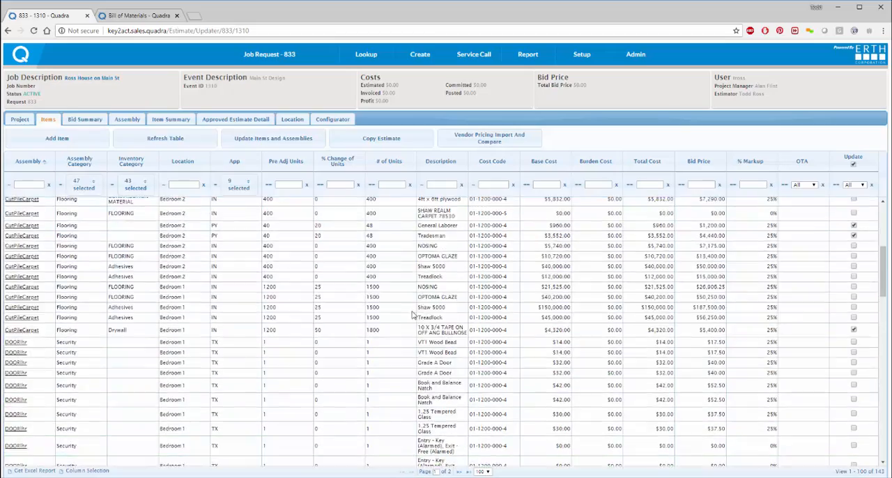
scroll(410, 313, "up", 6)
scroll(404, 311, "down", 5)
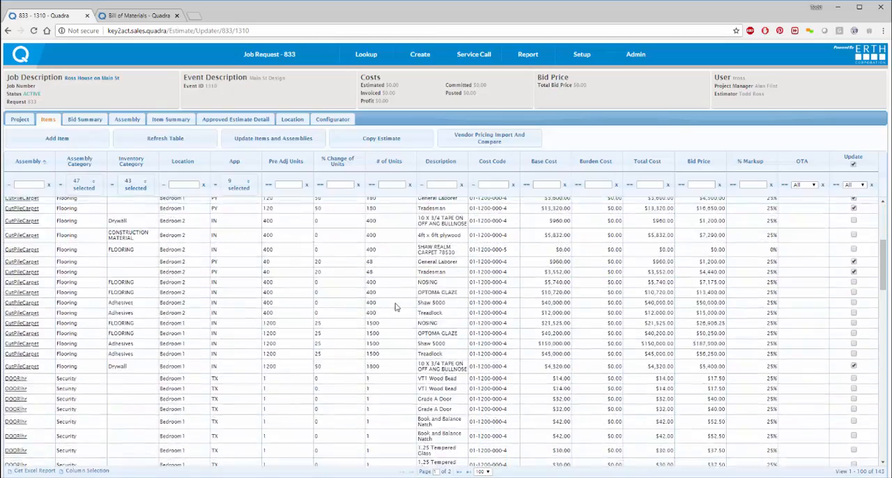
scroll(397, 305, "up", 6)
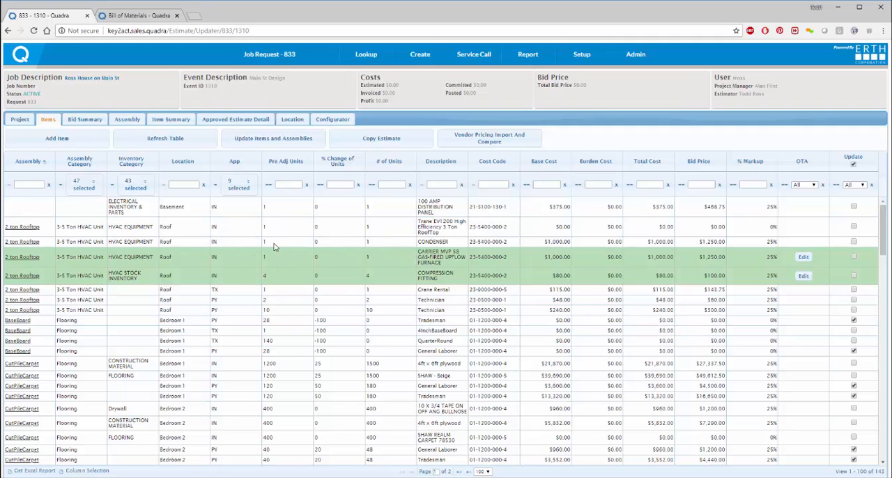
left_click(247, 189)
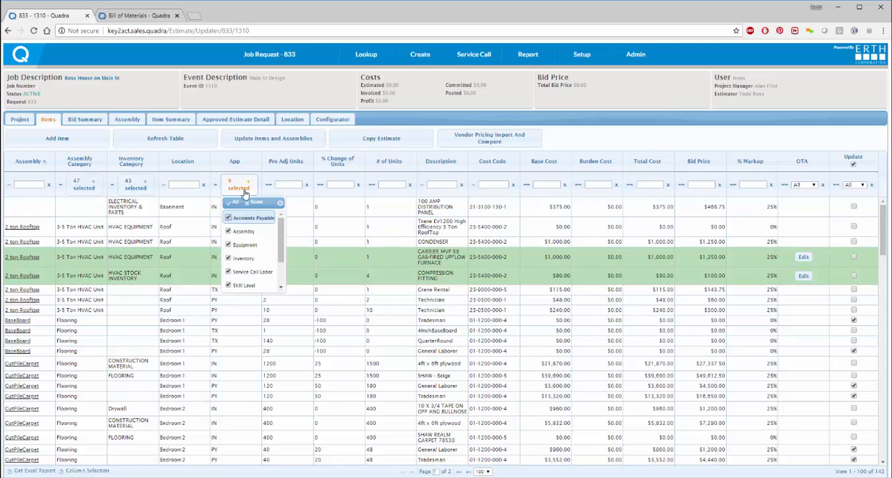
left_click(249, 203)
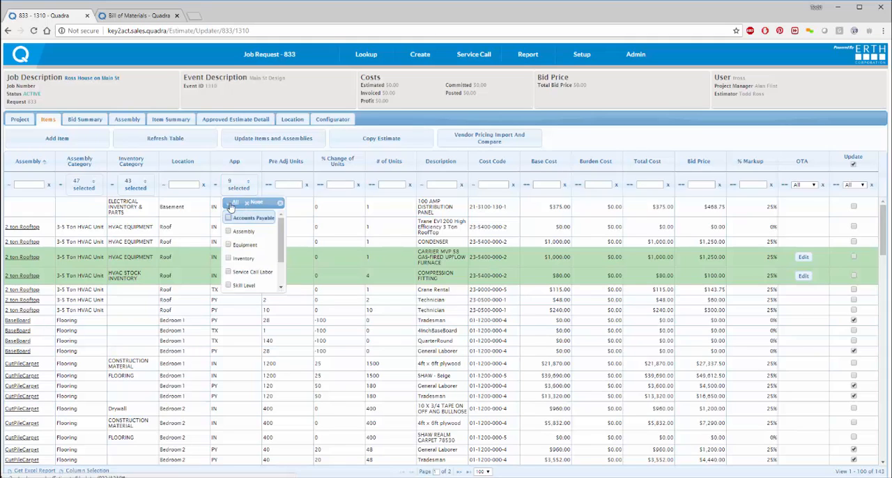
scroll(234, 230, "down", 2)
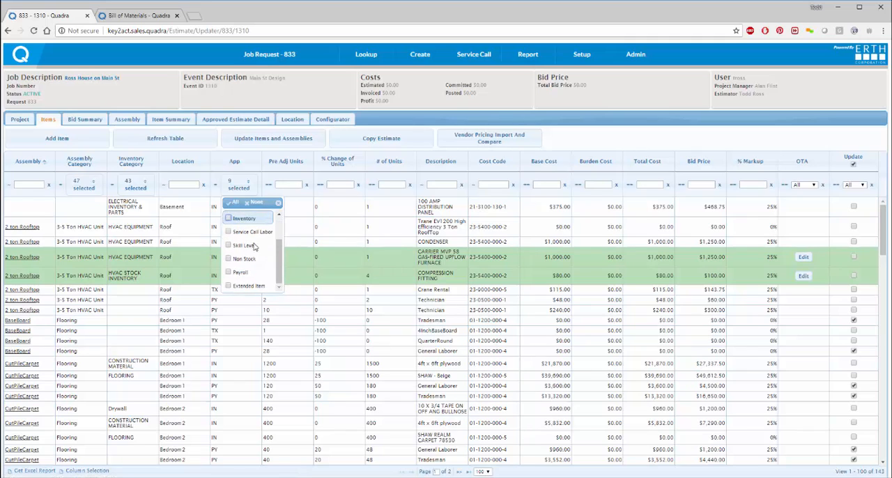
left_click(228, 273)
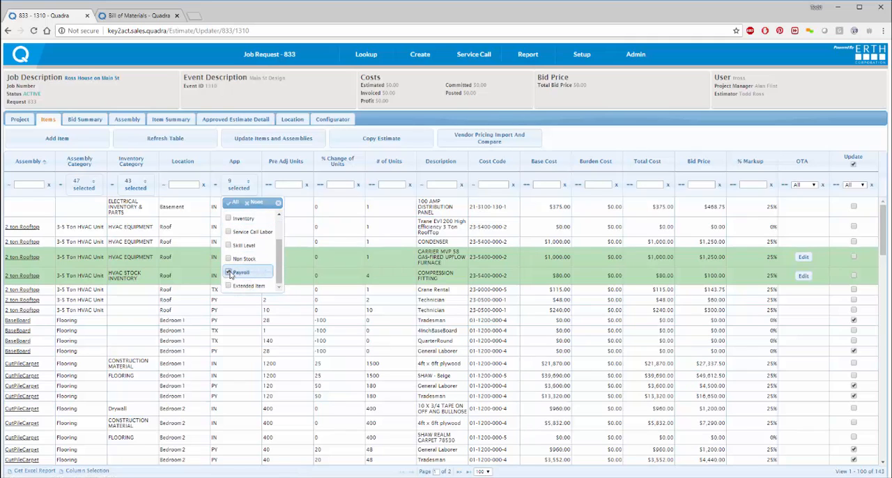
left_click(248, 168)
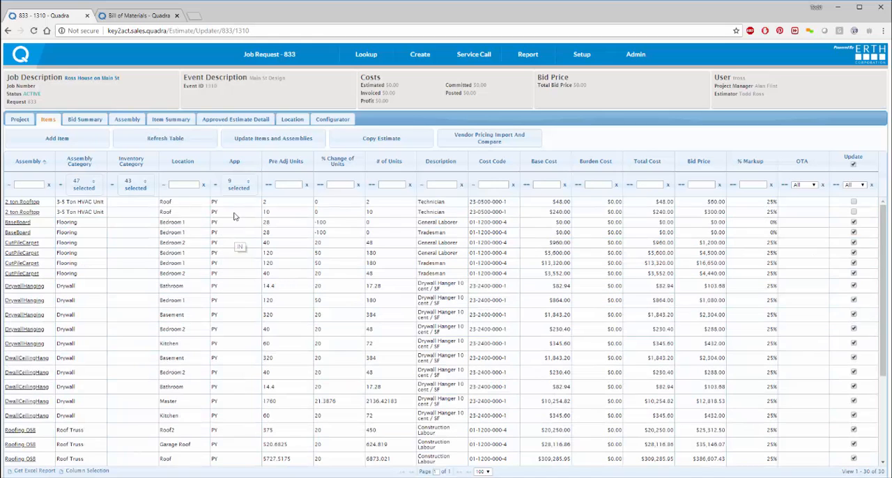
Step: Narrow the payroll items further by filtering the location on Roof
scroll(233, 238, "down", 5)
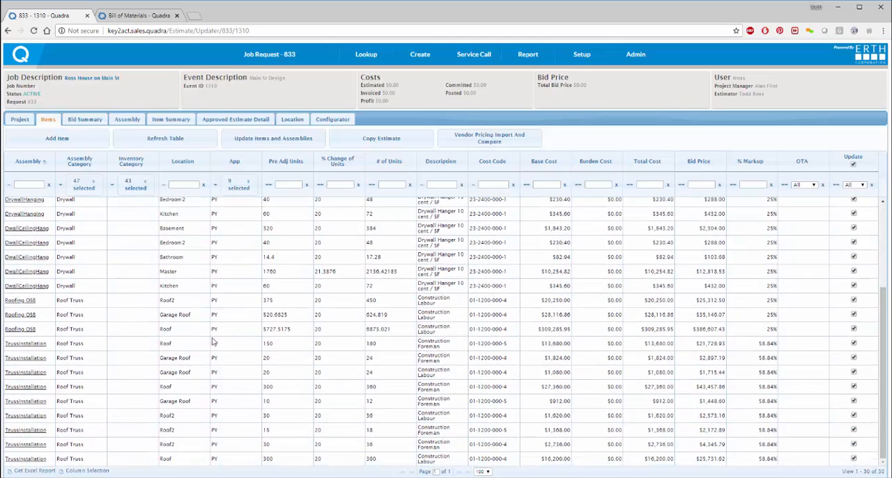
scroll(215, 343, "up", 5)
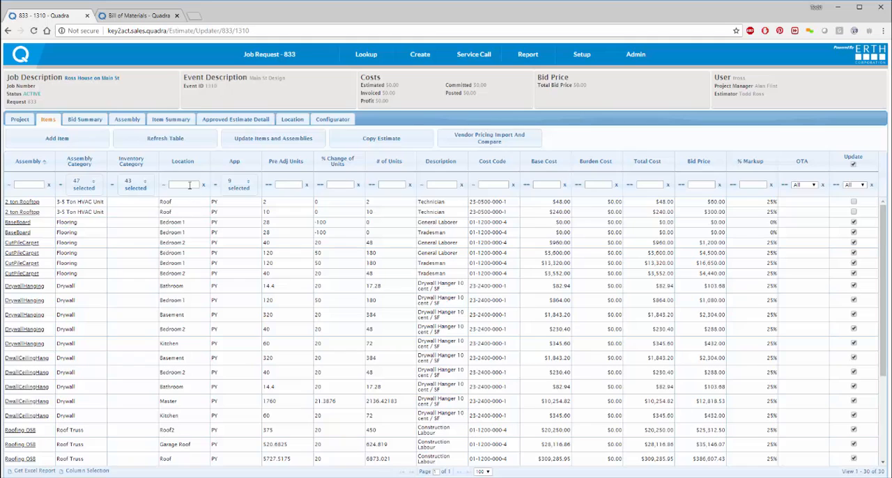
type("Roof")
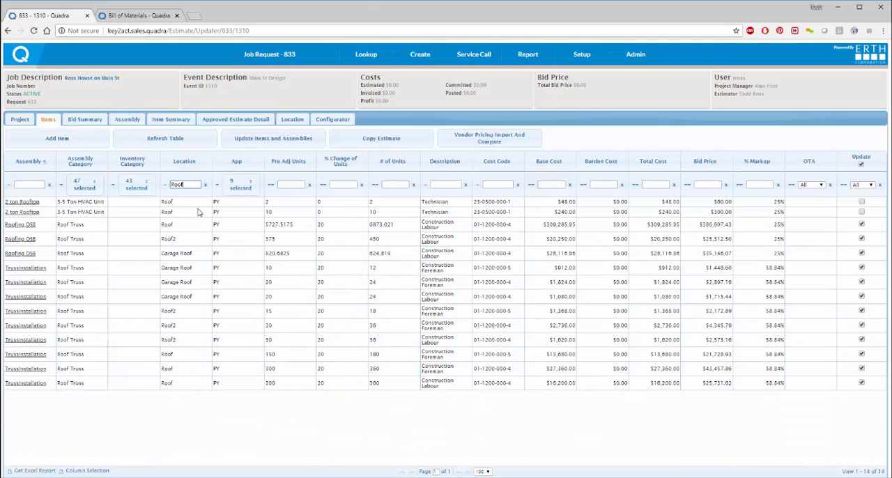
Step: Mark all the filtered roof payroll items for update and open the Update Items and Assemblies form
left_click(861, 165)
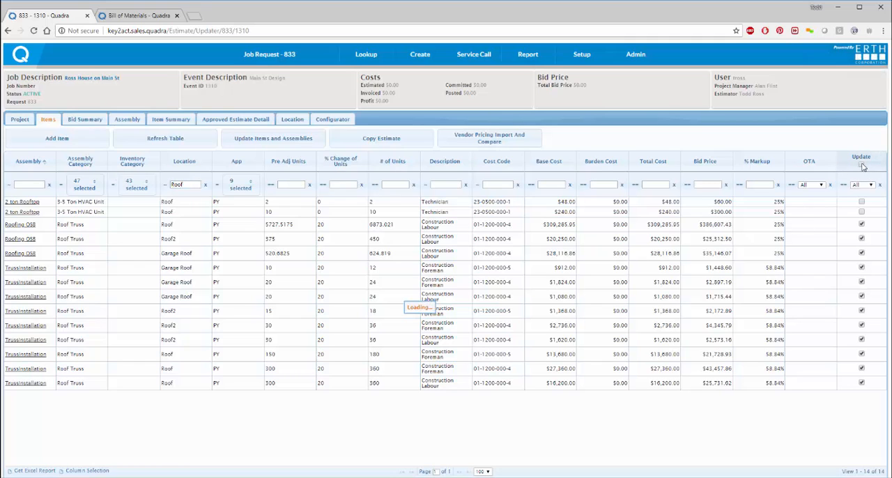
left_click(862, 166)
left_click(862, 165)
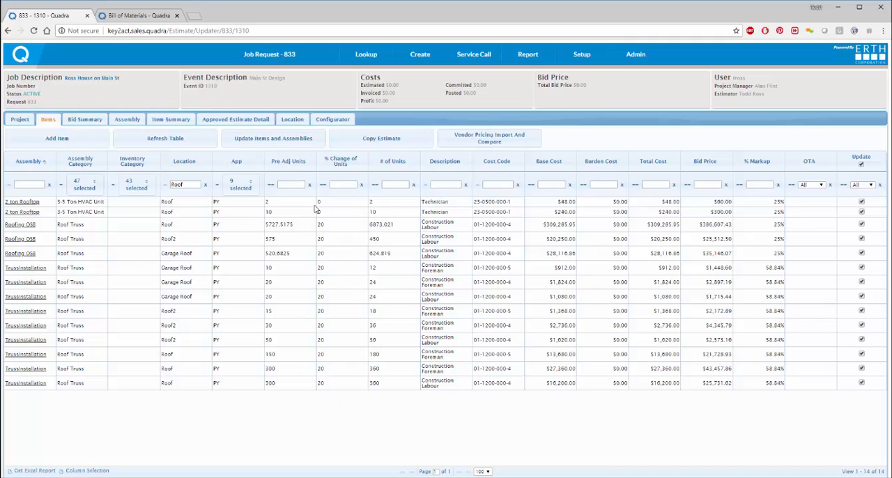
left_click(280, 143)
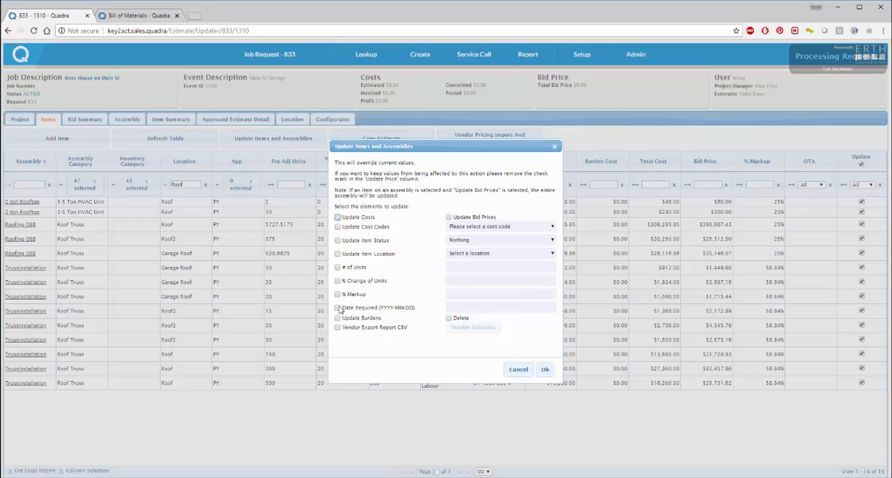
Step: Set the % Change of Units to 45 and apply it to all items marked for update, including those not displayed
left_click(338, 281)
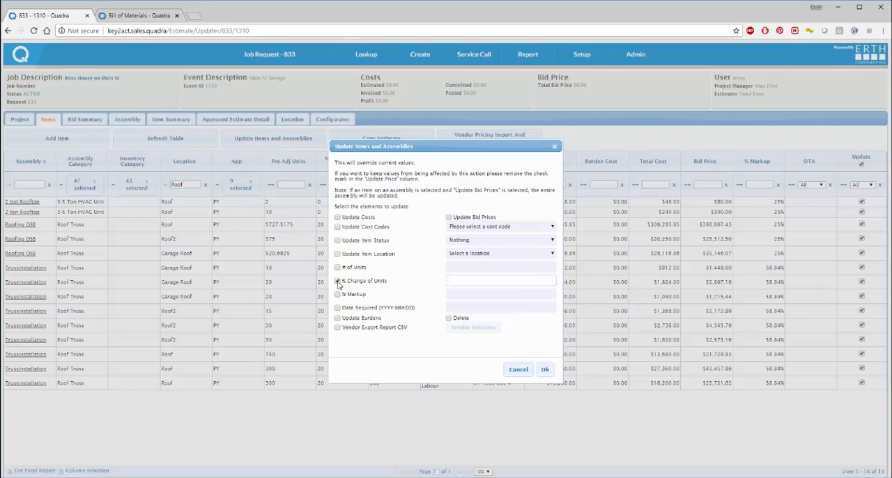
left_click(465, 280)
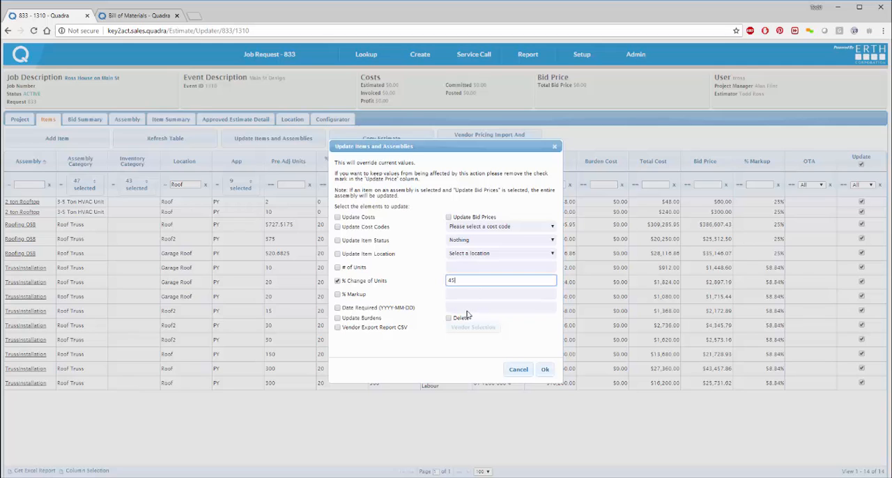
left_click(543, 371)
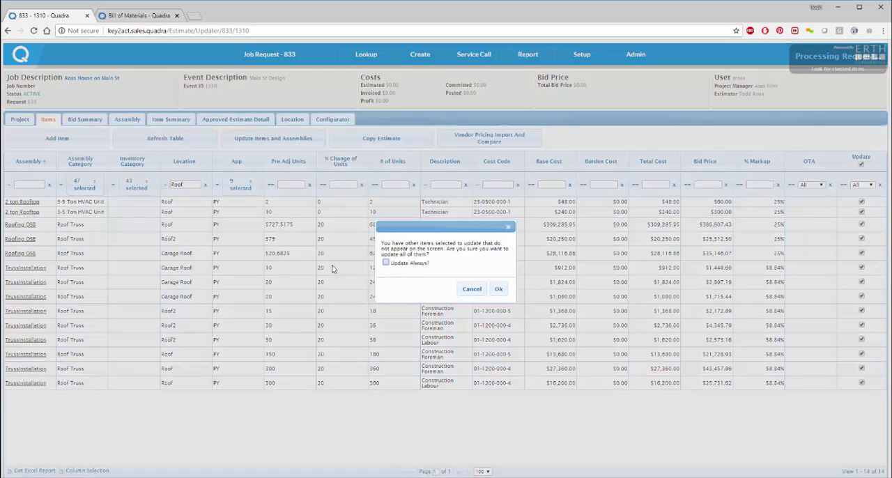
left_click(497, 289)
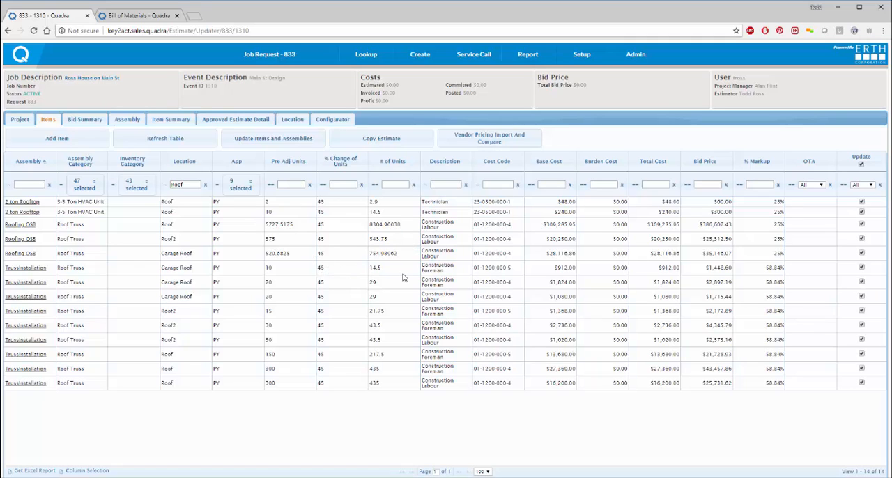
Step: In the Configurator, expand the Flooring category down to the component items of the Bedroom 1 BaseBoard assembly
left_click(339, 121)
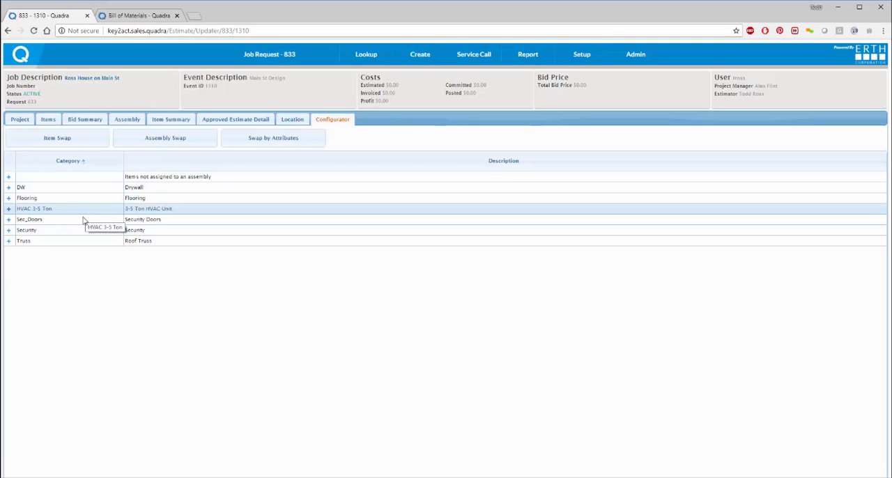
left_click(9, 199)
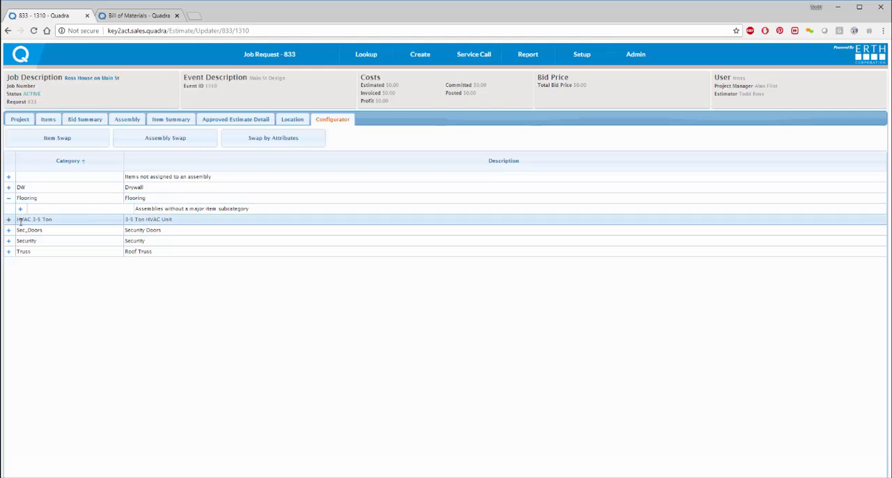
left_click(20, 210)
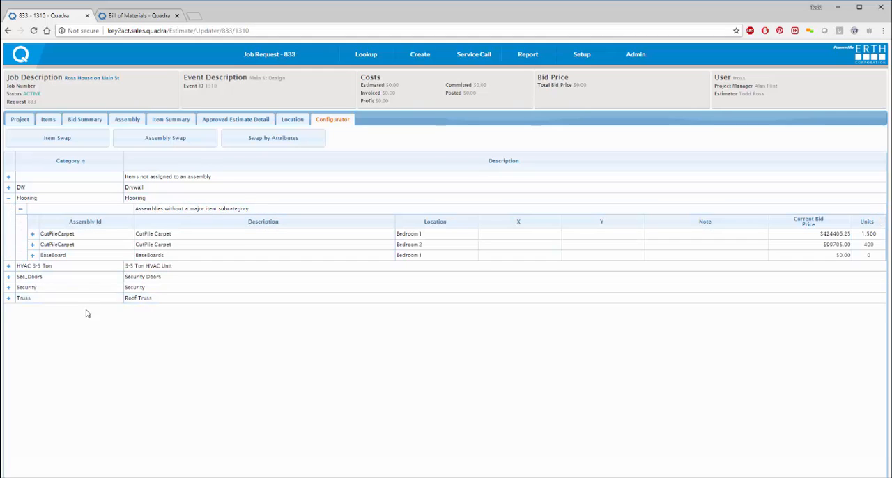
left_click(32, 256)
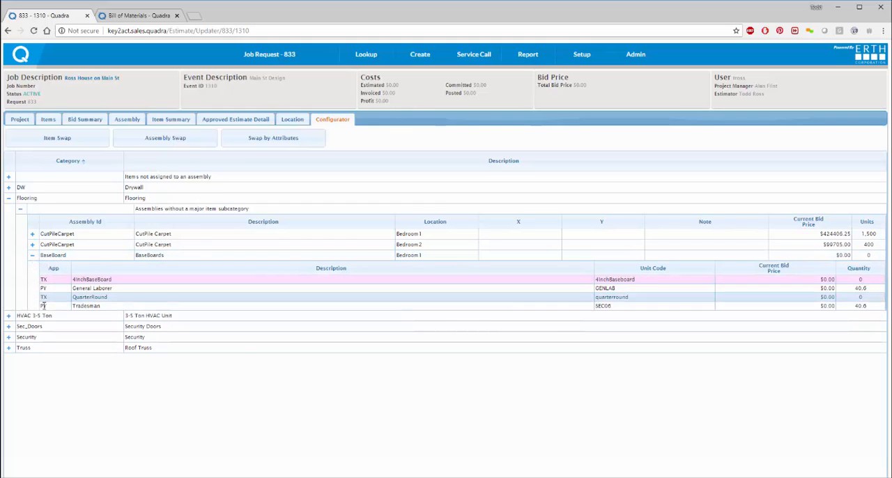
Step: Swap the 4InchBaseboard item in Bedroom 1 for 2InchBase using the inventory swap by attribute
double_click(91, 279)
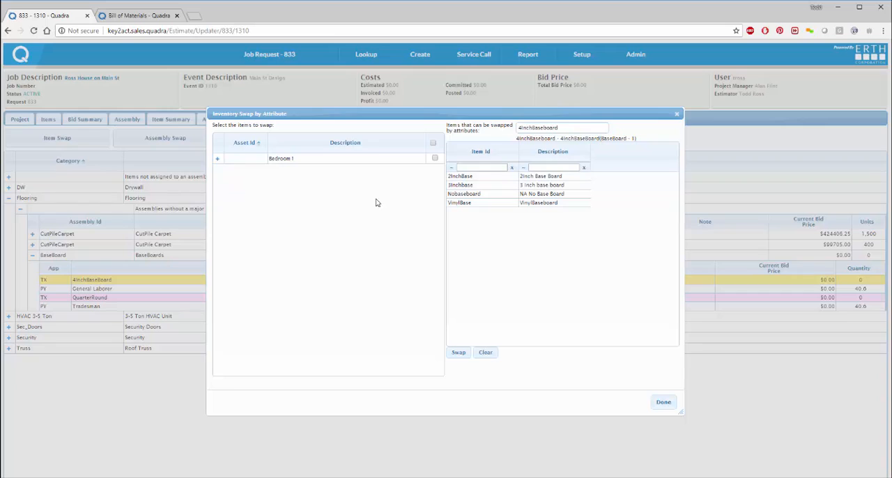
left_click(435, 159)
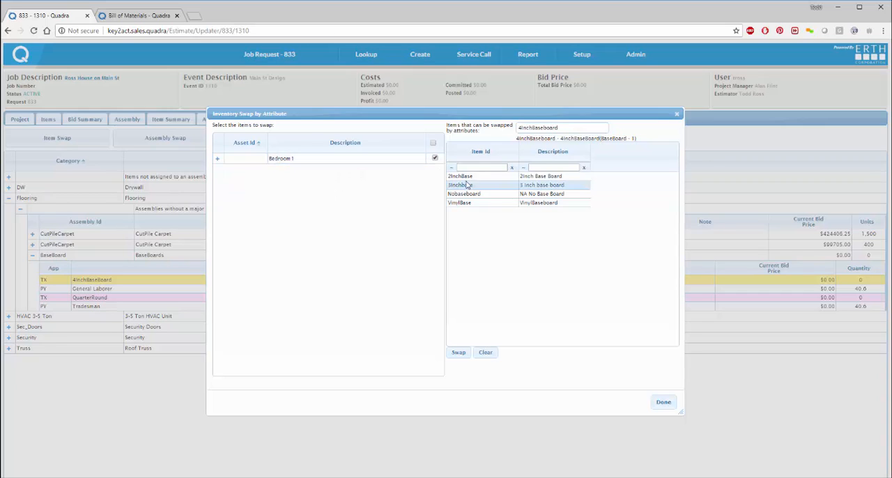
double_click(471, 177)
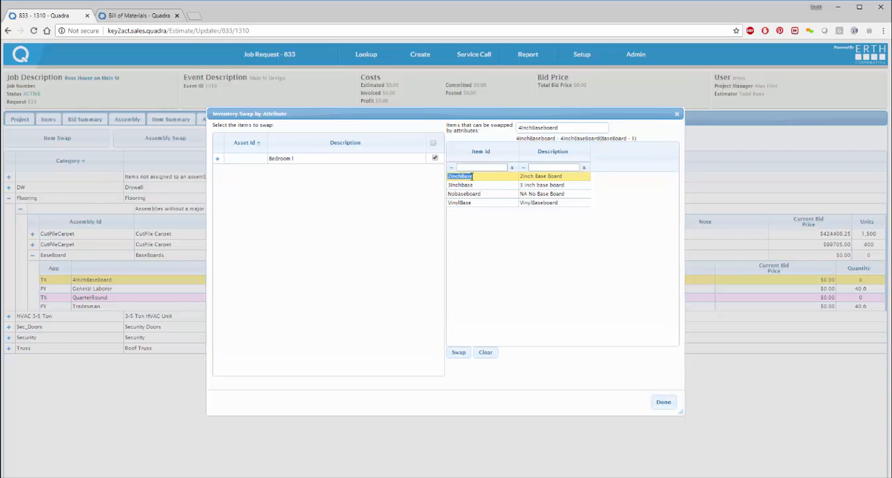
left_click(459, 354)
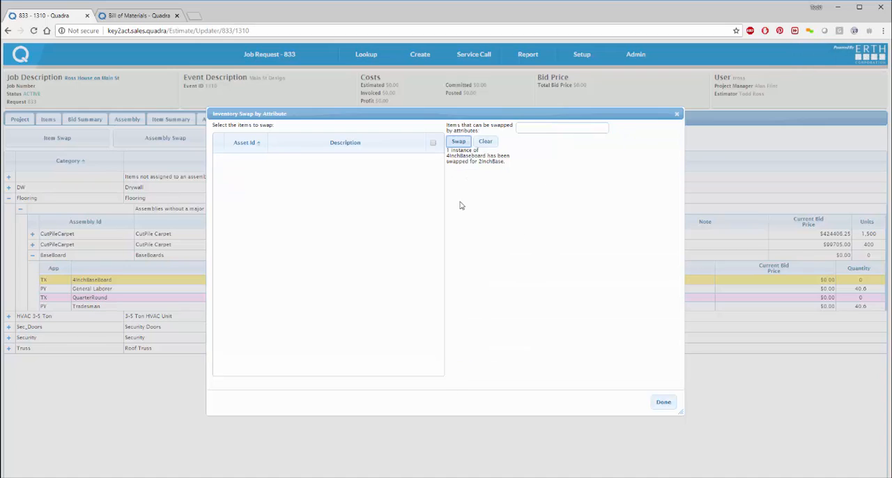
left_click(663, 402)
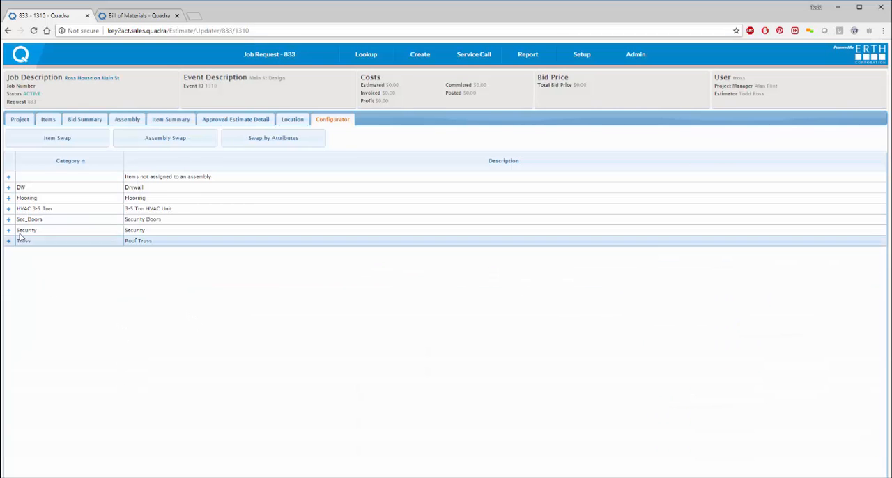
Step: Expand the Flooring category again and examine the swapped item in the Bedroom 1 BaseBoard assembly
left_click(9, 199)
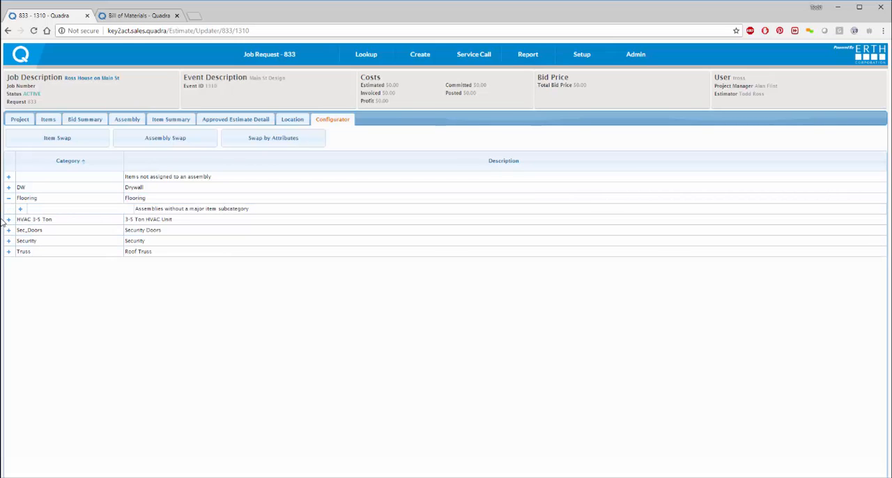
left_click(20, 209)
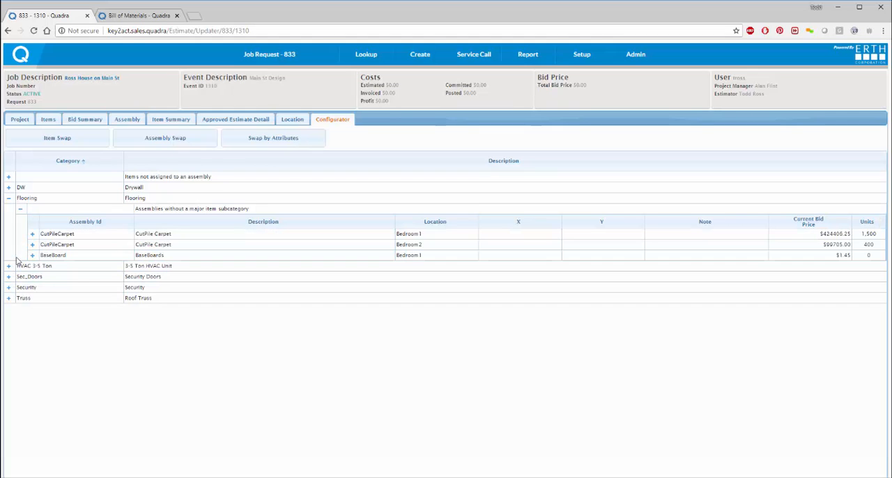
left_click(32, 256)
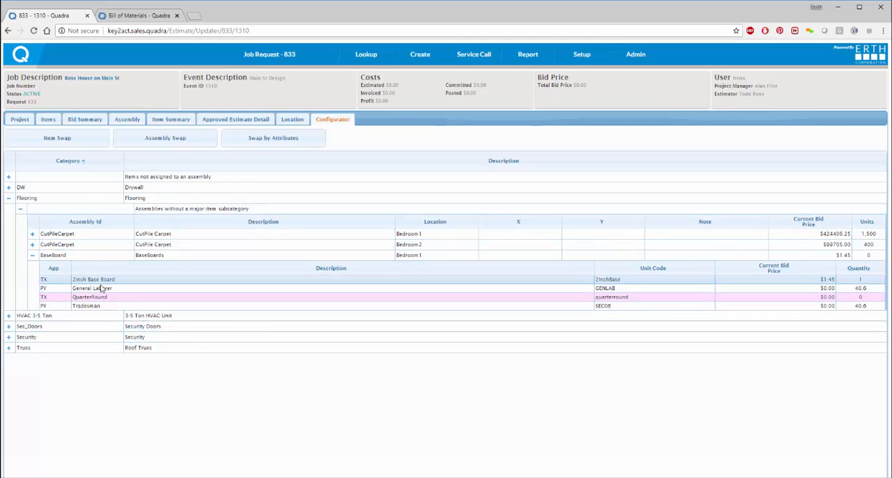
left_click(192, 278)
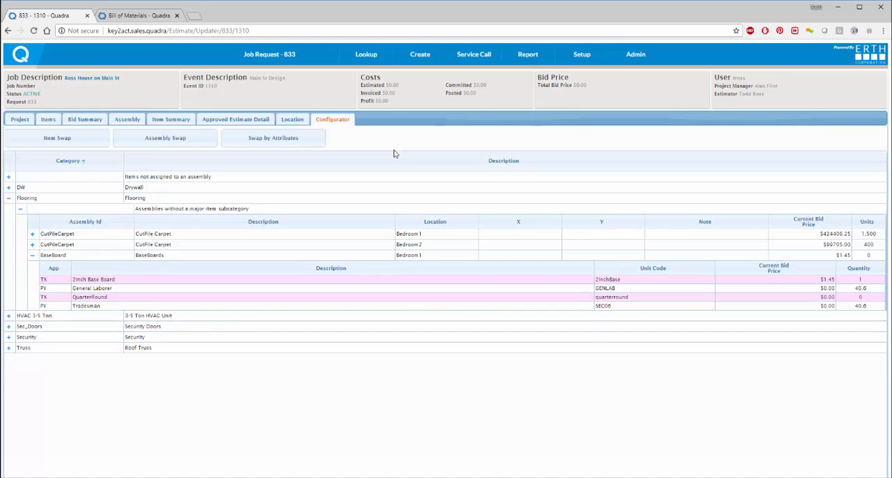
Step: Start adding an item to the event with the application AS - Assembly and the category Flooring
left_click(47, 119)
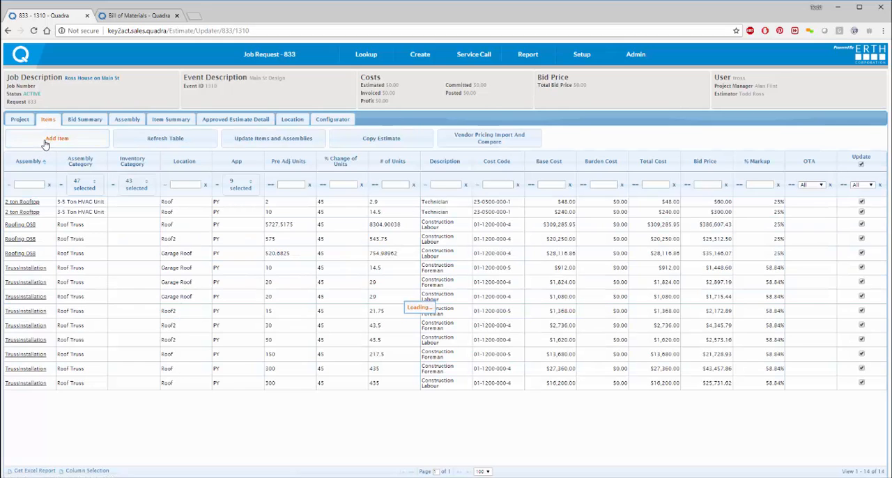
left_click(49, 139)
left_click(383, 152)
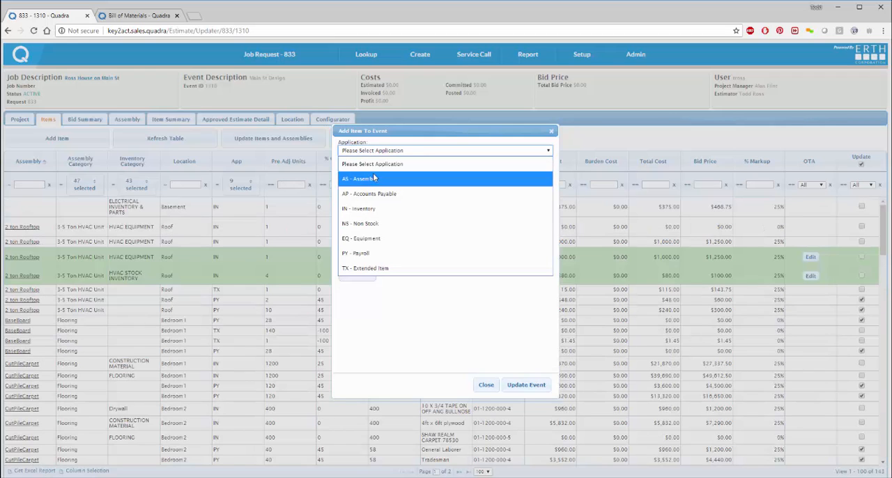
left_click(373, 180)
left_click(385, 171)
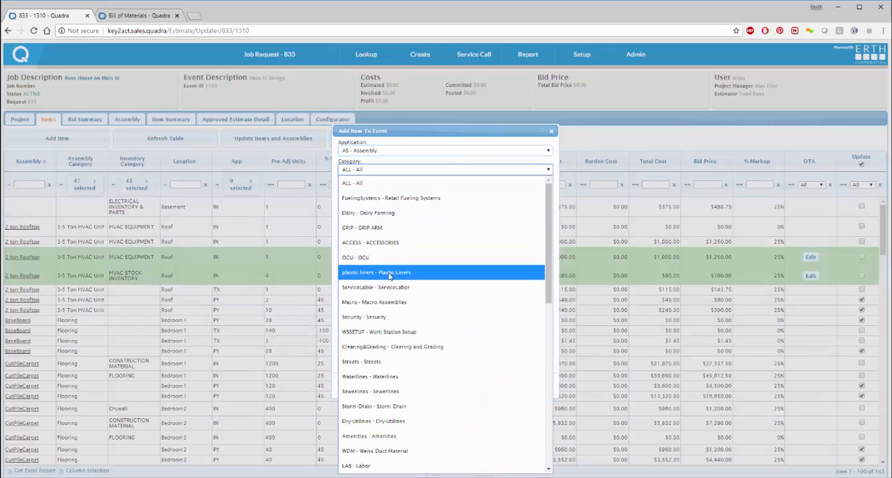
scroll(392, 353, "down", 2)
scroll(391, 353, "down", 2)
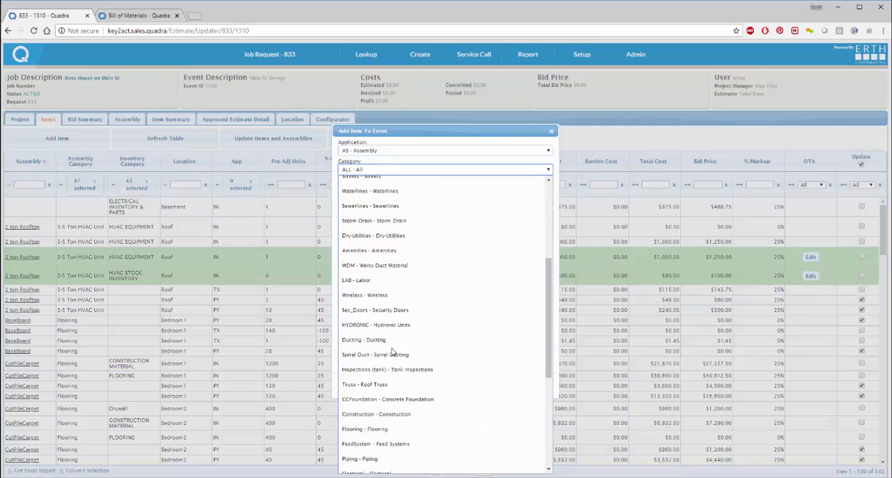
scroll(393, 352, "down", 2)
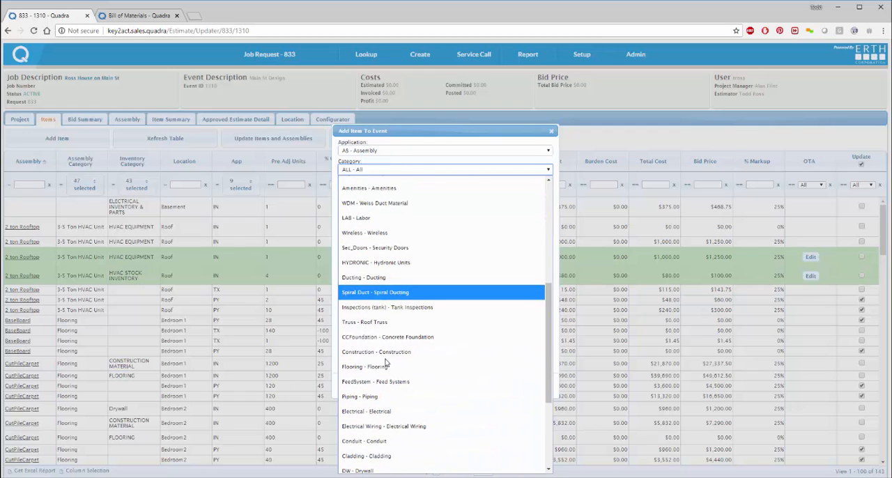
left_click(385, 365)
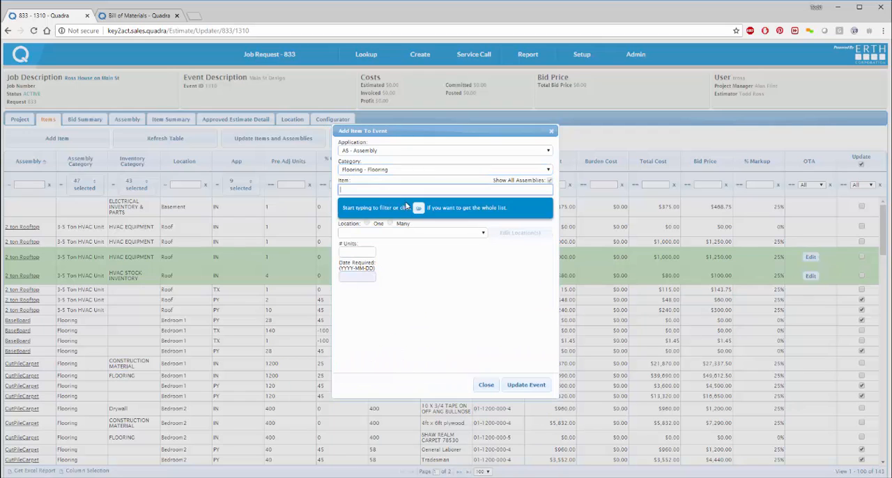
left_click(418, 208)
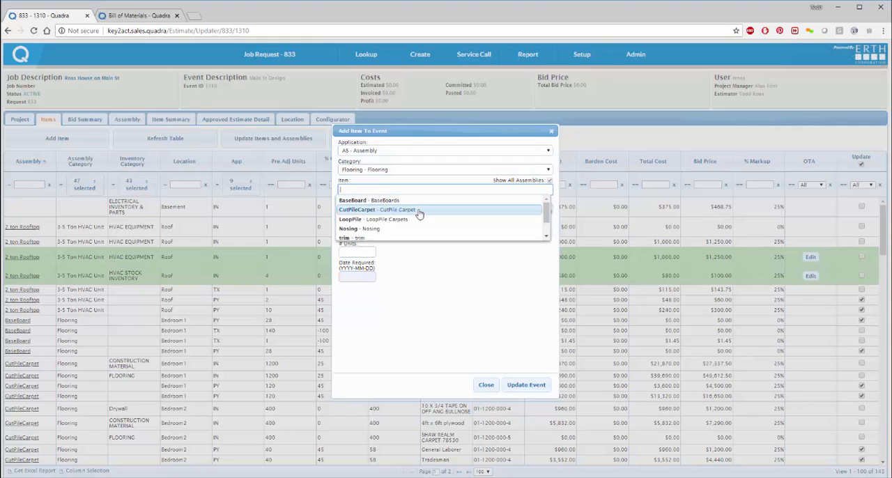
scroll(382, 231, "down", 1)
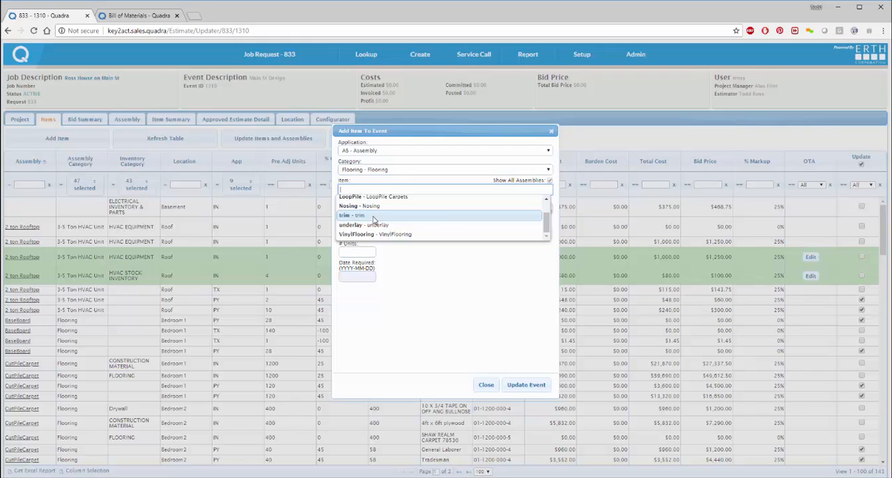
left_click(374, 220)
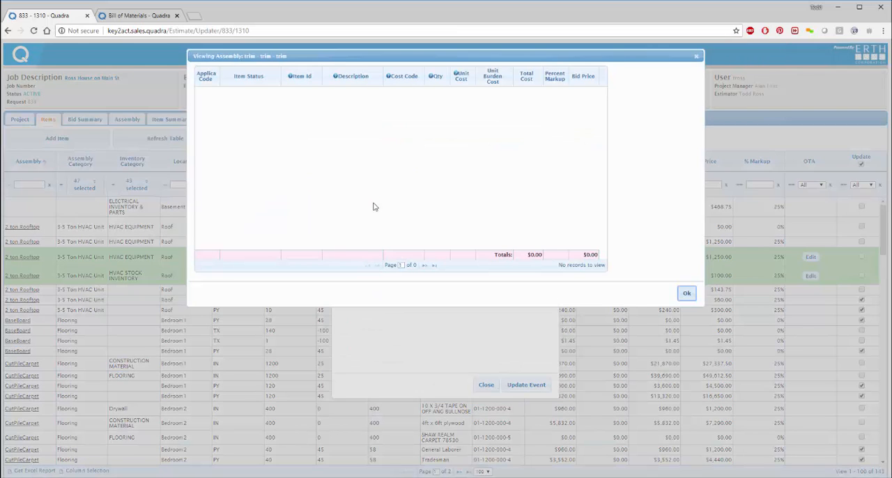
left_click(689, 296)
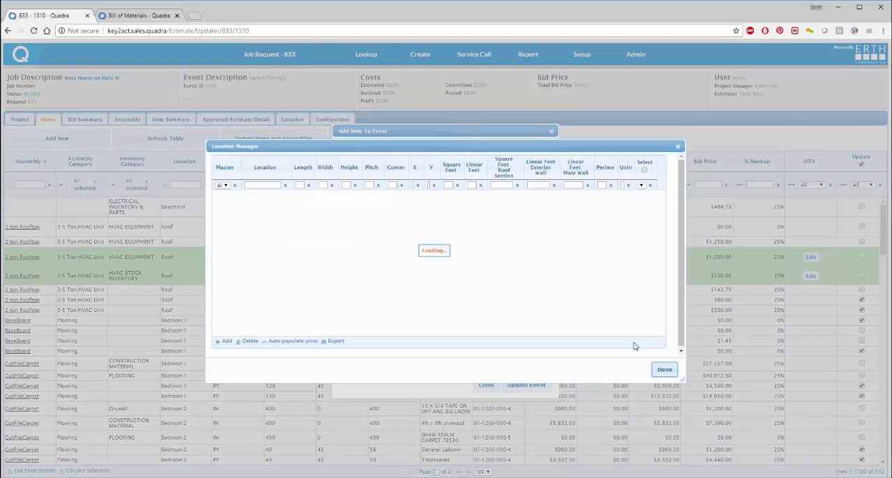
left_click(676, 147)
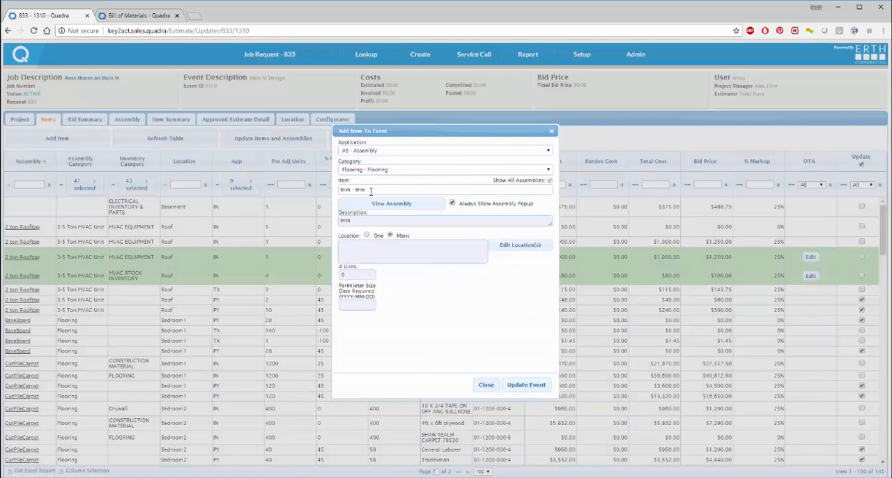
left_click(371, 190)
key("ctrl+a")
key("BackSpace")
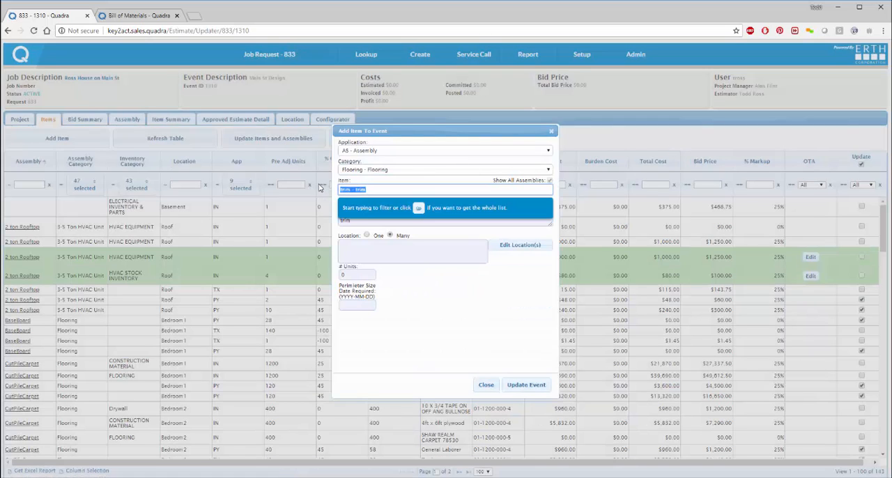
left_click(419, 208)
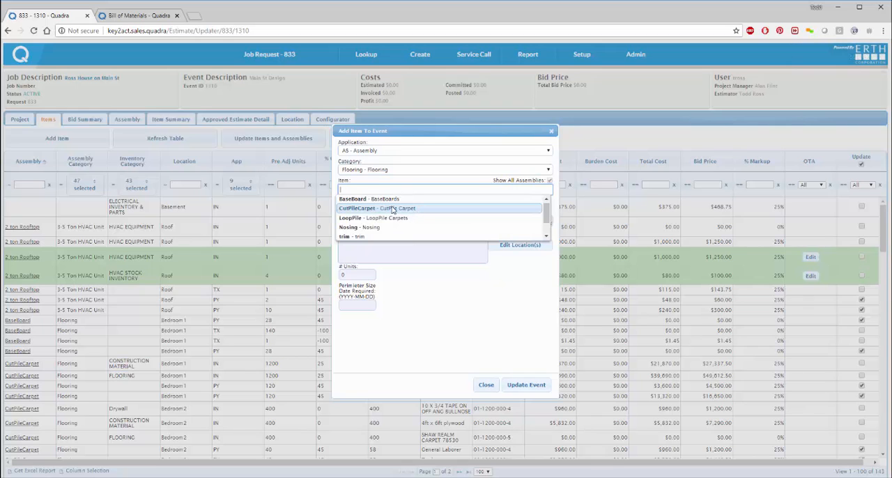
left_click(388, 200)
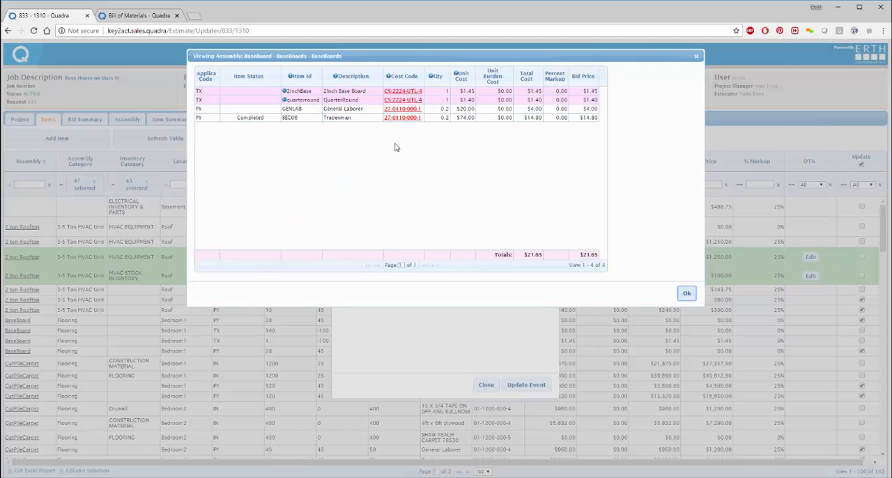
left_click(402, 92)
left_click(402, 101)
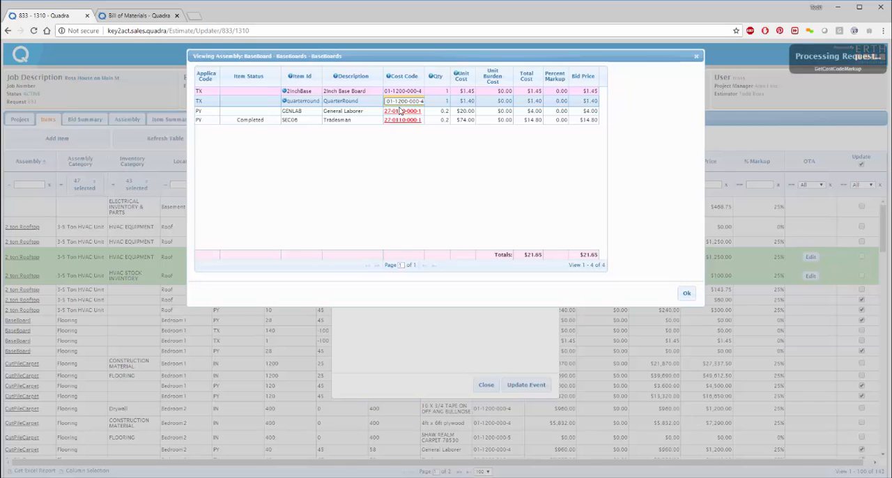
left_click(399, 110)
left_click(402, 119)
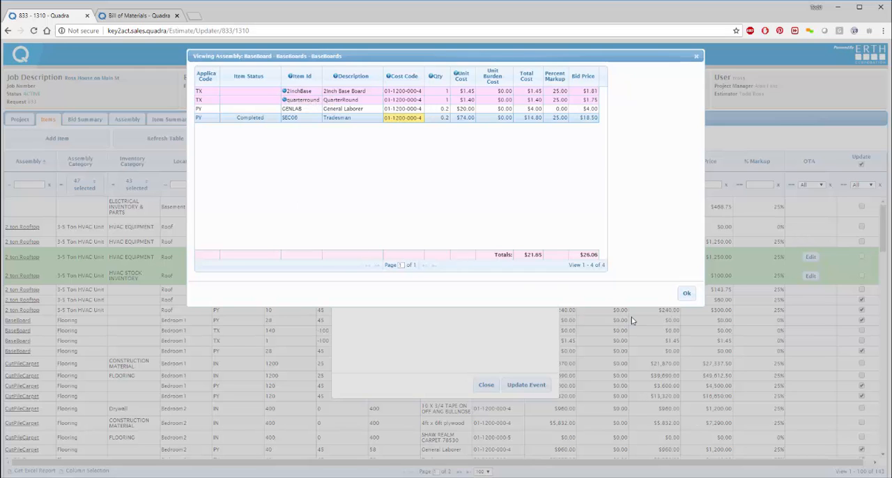
left_click(686, 294)
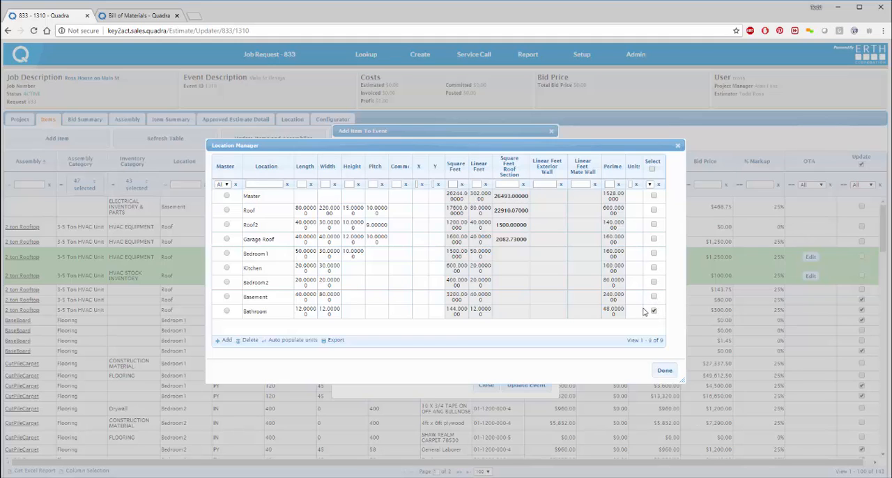
Step: Set the units to 35 for Bathroom, 38 for Bedroom 2 and 24 for Kitchen, and add the baseboard assembly to the event
left_click(635, 313)
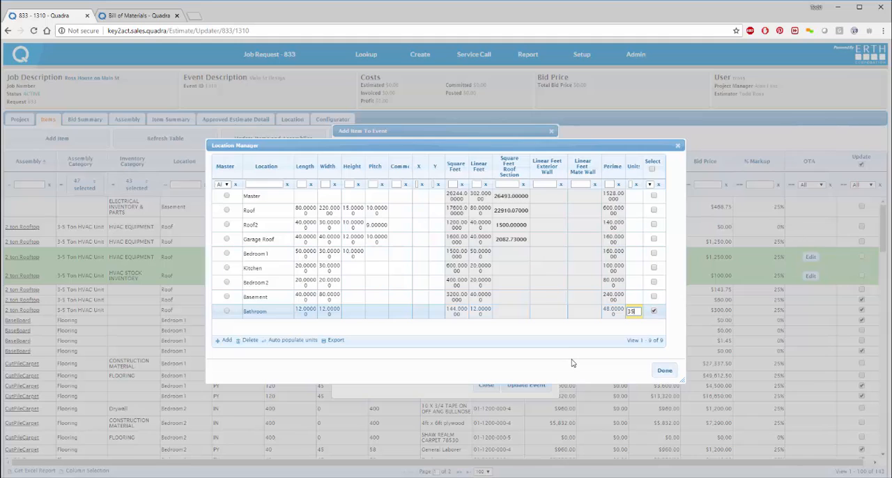
key("Return")
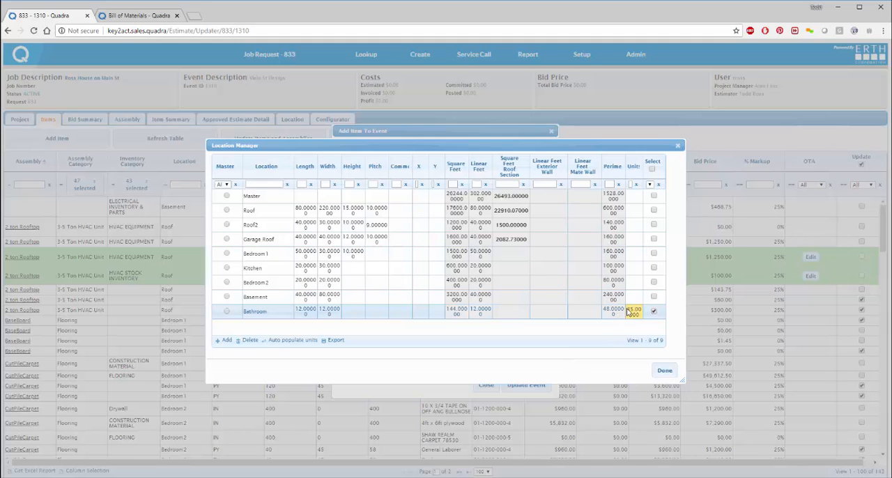
left_click(634, 284)
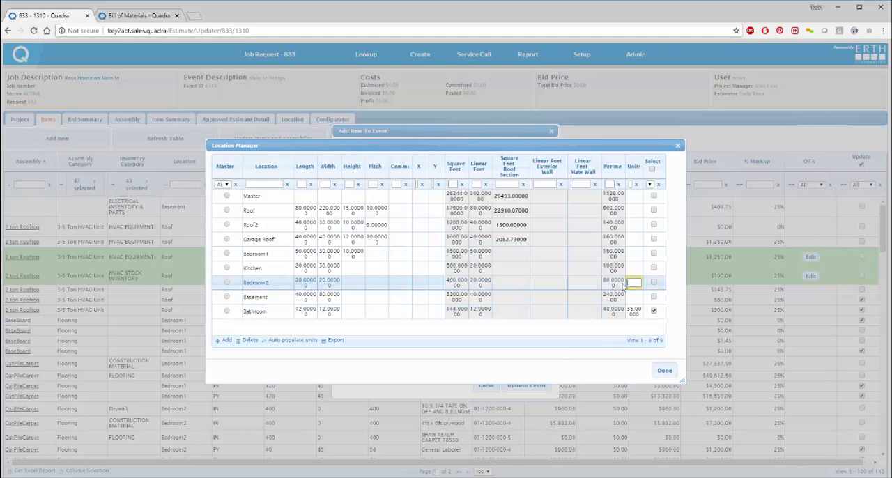
key("Return")
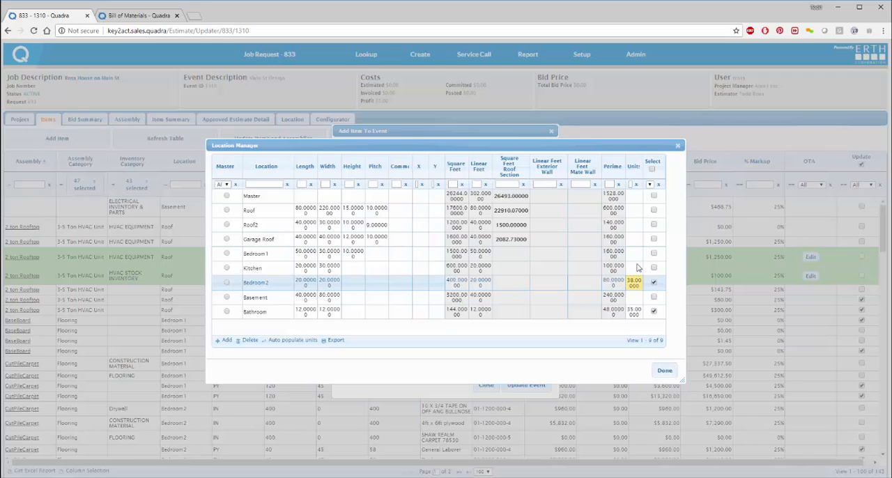
left_click(635, 268)
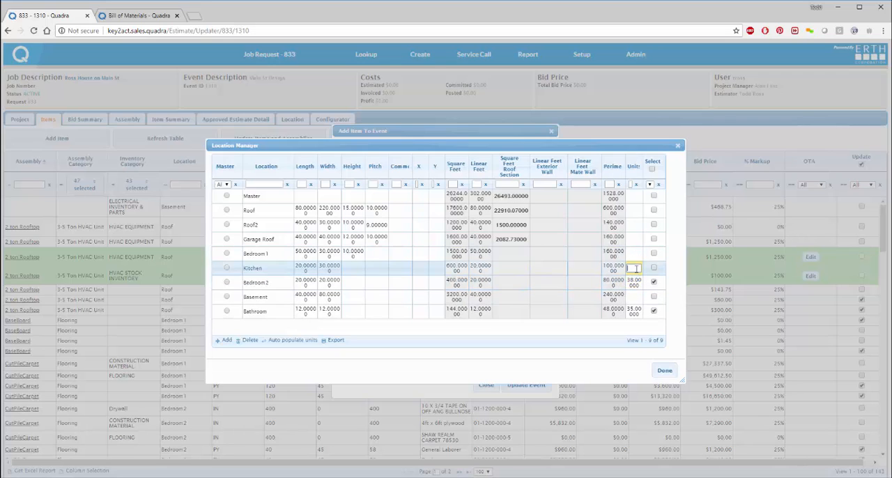
type("24")
key("Return")
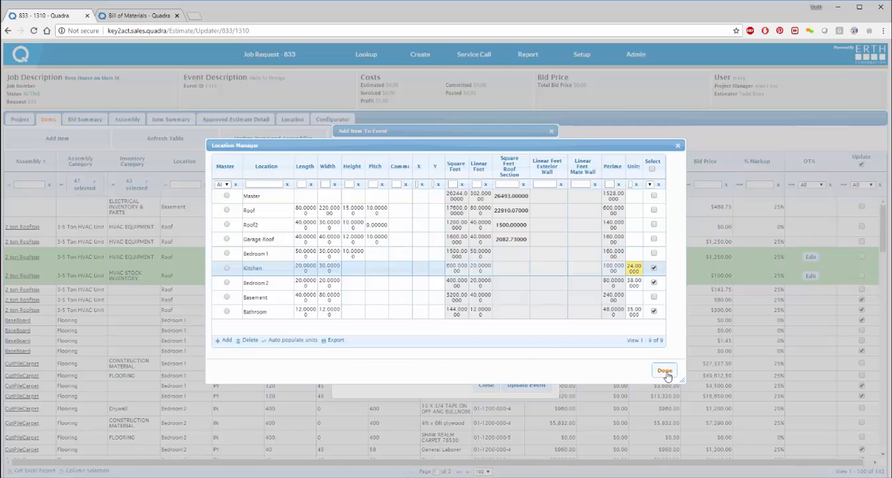
left_click(666, 371)
left_click(527, 387)
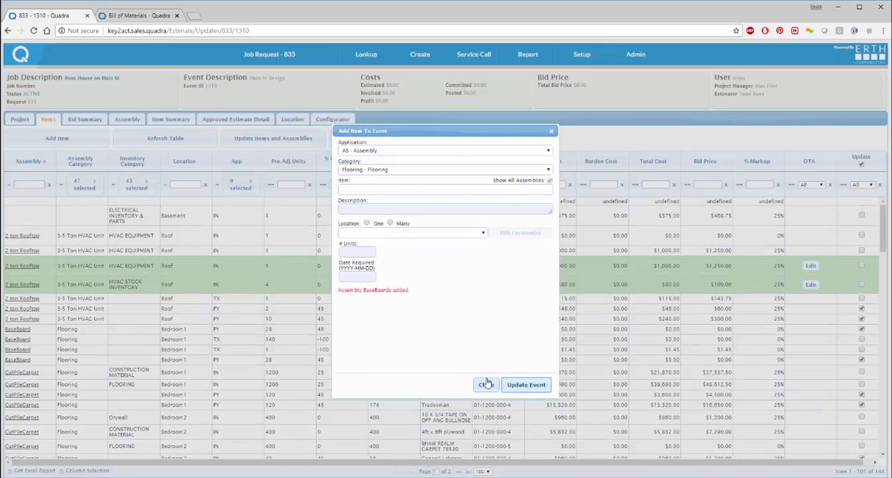
left_click(485, 385)
Step: Swap 2InchBase for 4InchBaseboard in Bedroom 1 and Bedroom 2, starting from the Bathroom BaseBoard assembly in the configurator's Flooring category
left_click(324, 120)
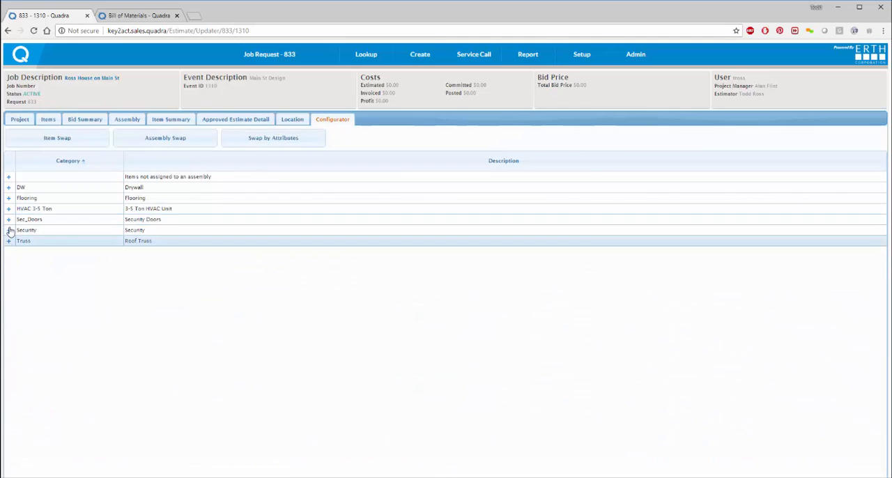
left_click(8, 198)
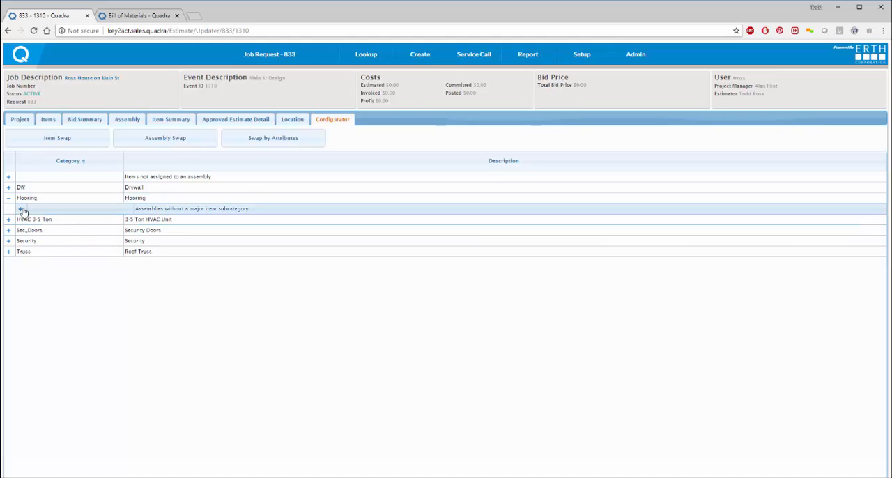
left_click(20, 209)
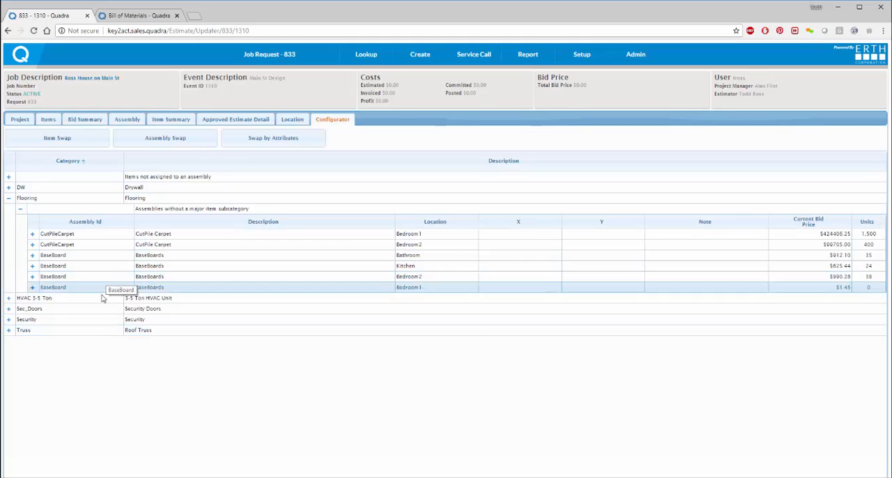
left_click(32, 256)
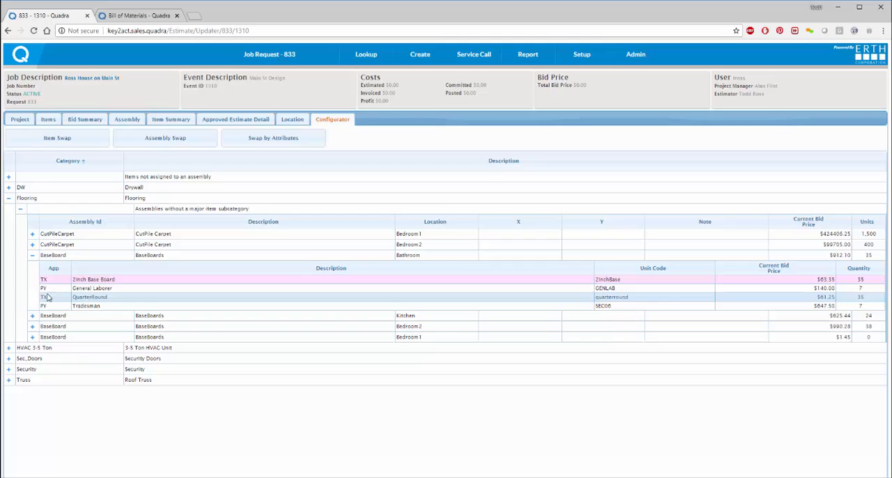
double_click(87, 280)
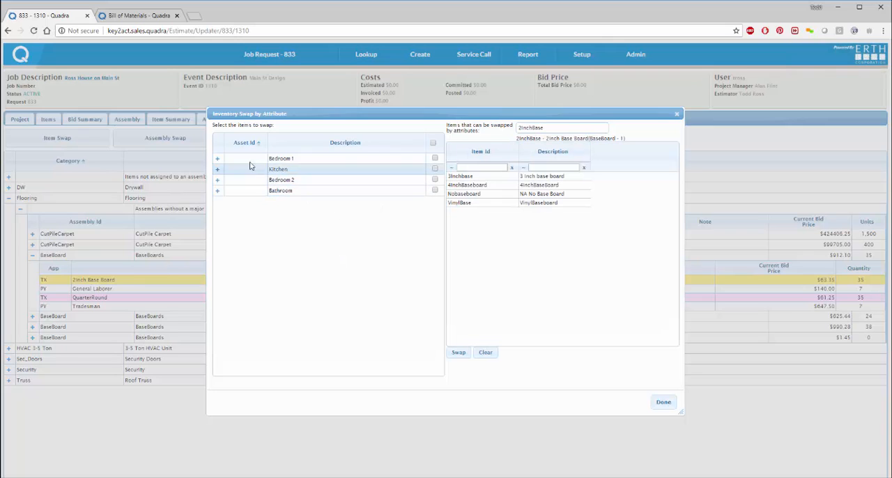
left_click(435, 180)
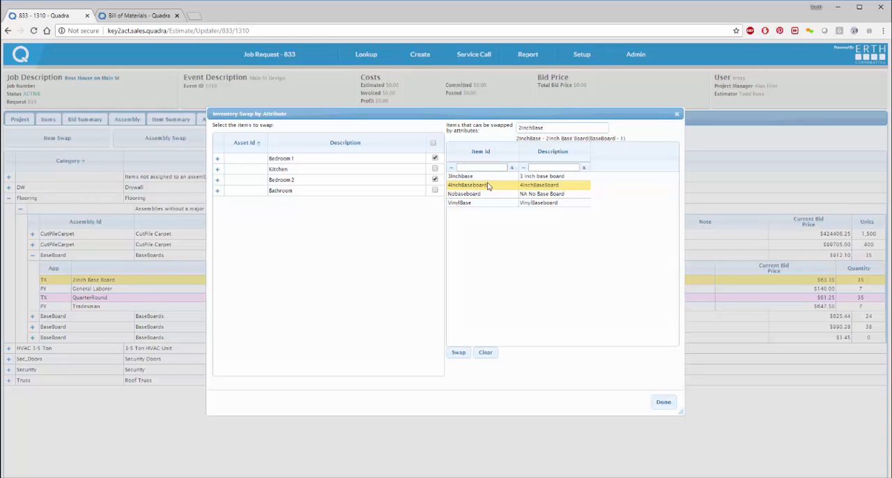
left_click(453, 354)
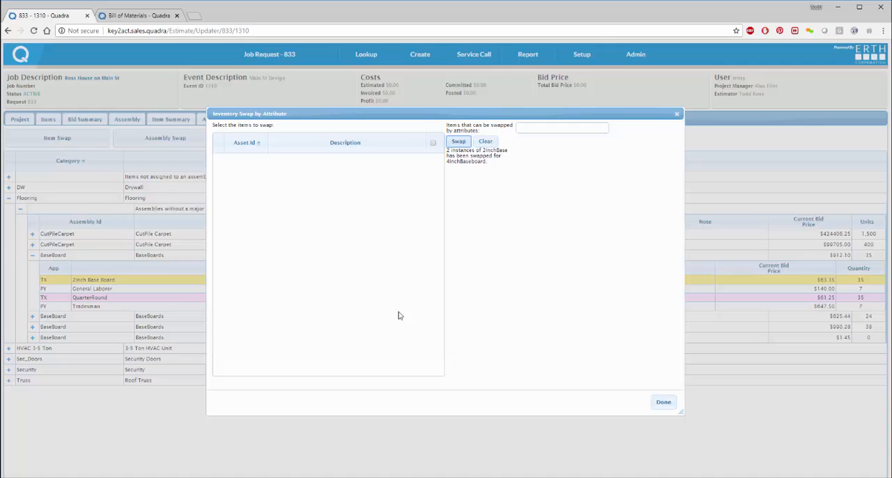
left_click(662, 404)
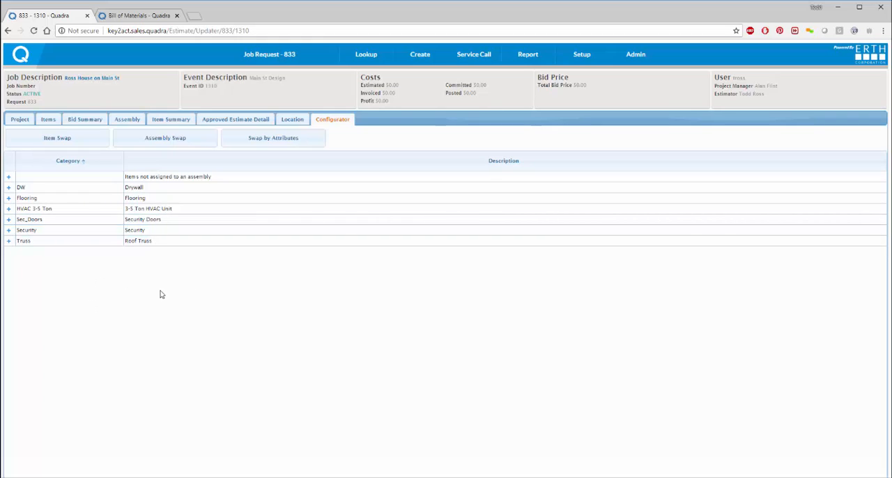
Step: In the bid summary, set the percent markup to 20 for PY, 20 for IN and 30 for NS
left_click(86, 121)
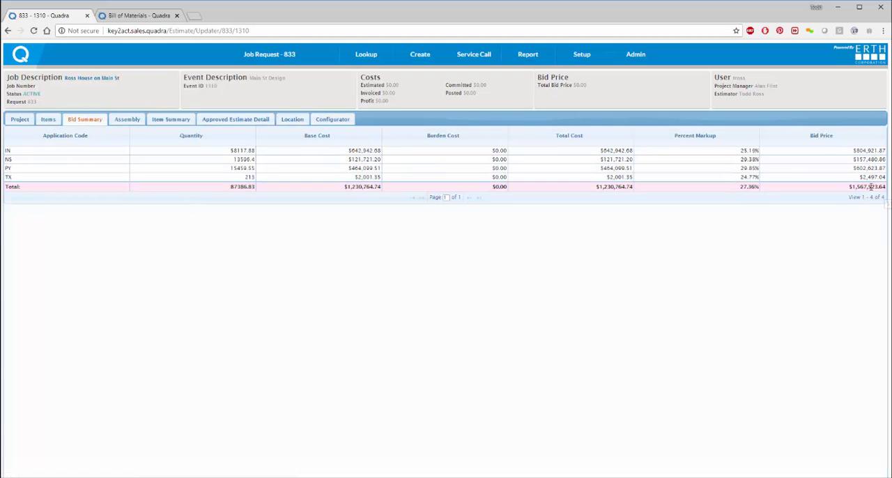
left_click(750, 168)
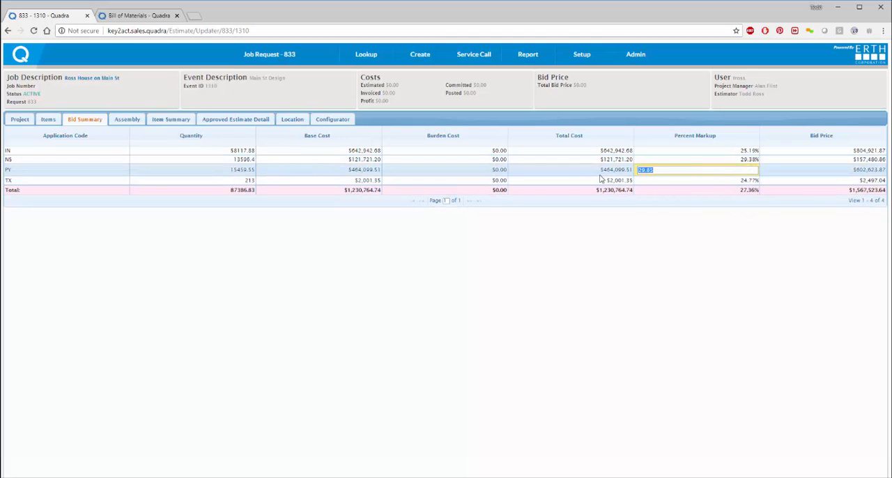
type("20")
key("Return")
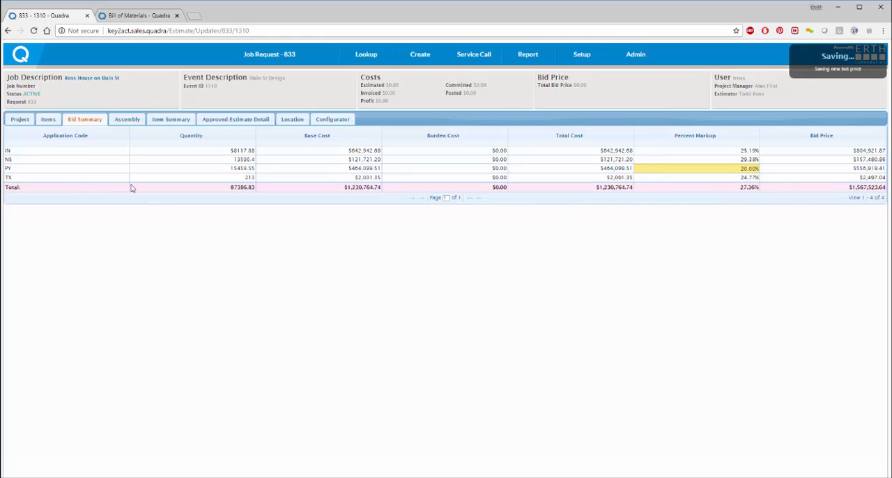
left_click(721, 151)
type("20")
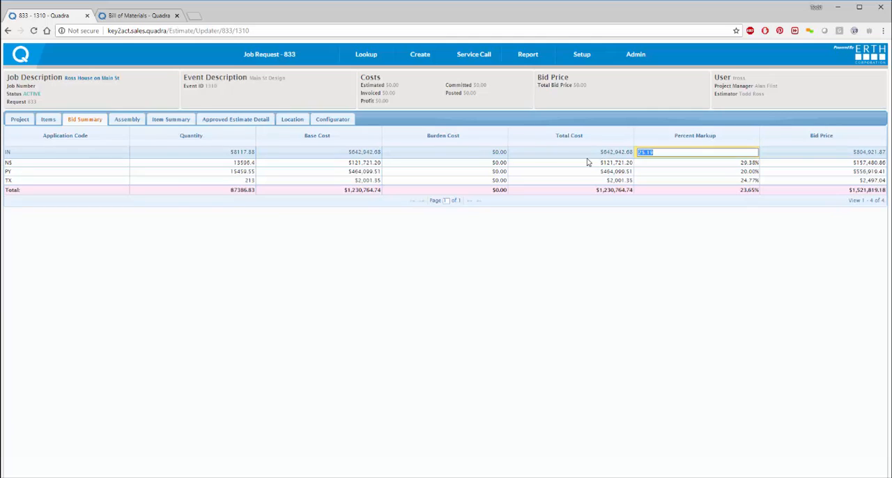
key("Return")
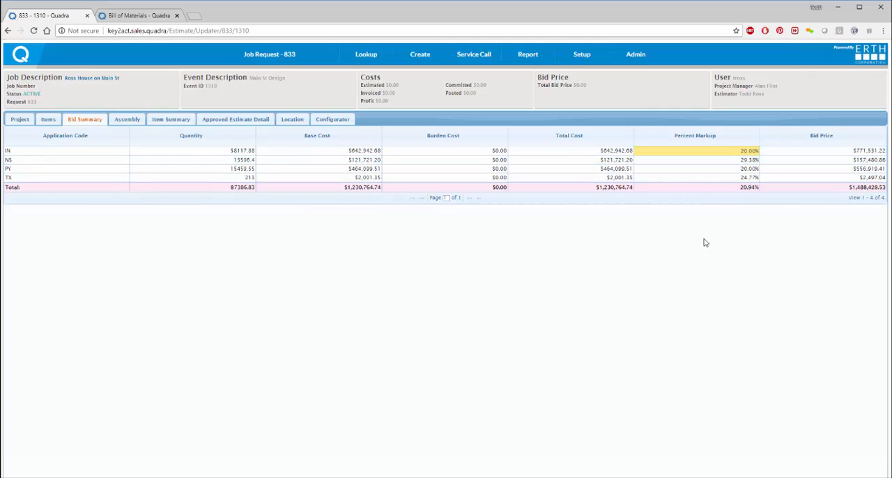
left_click(754, 162)
type("30")
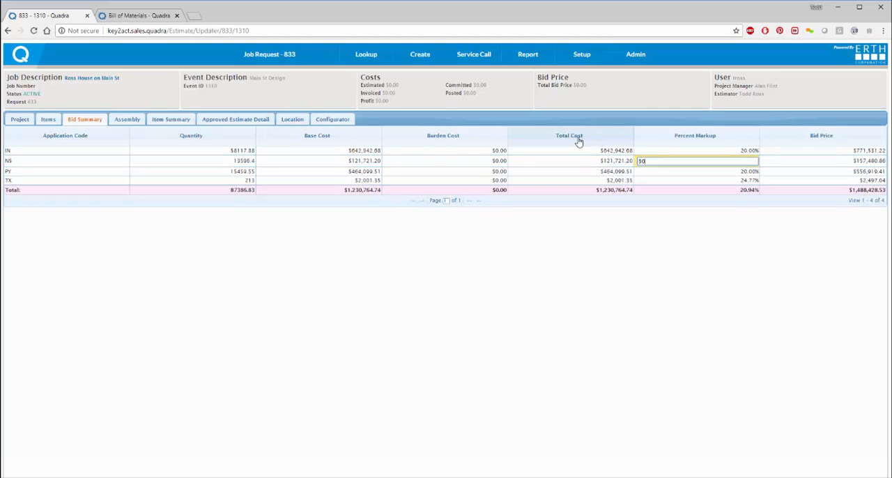
key("Return")
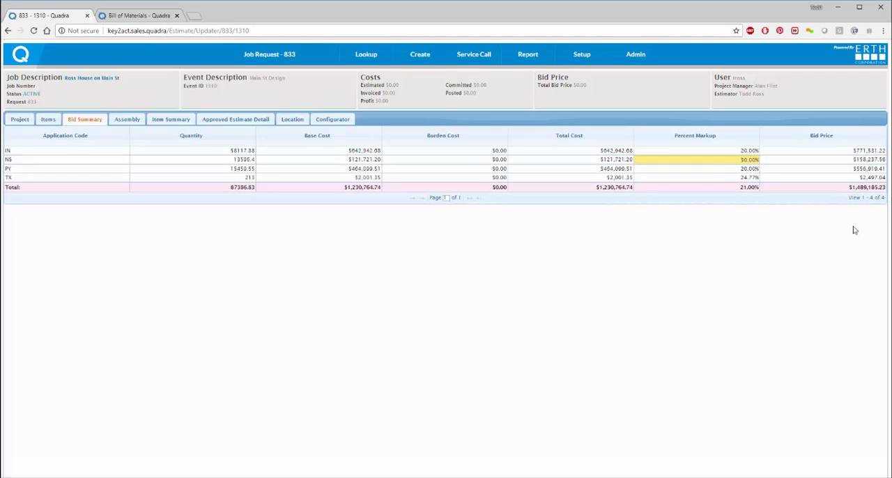
Step: Set the total bid price in the bid summary to 1485000
left_click(863, 187)
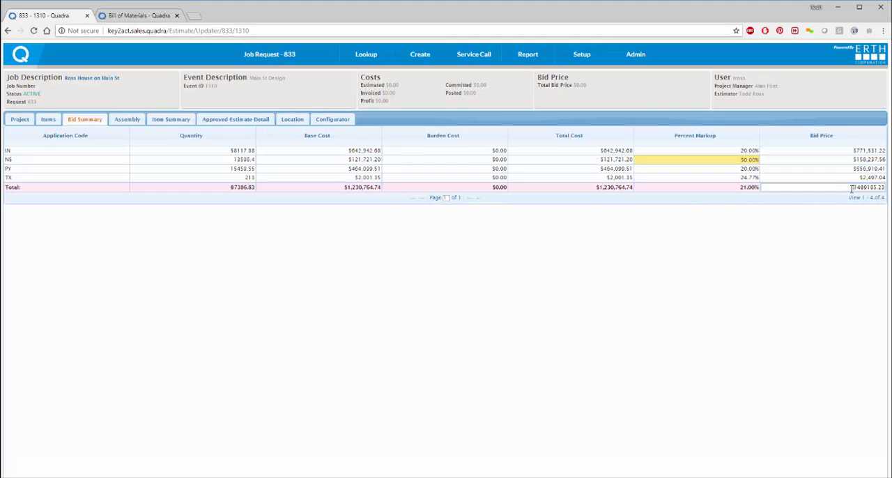
type("1,")
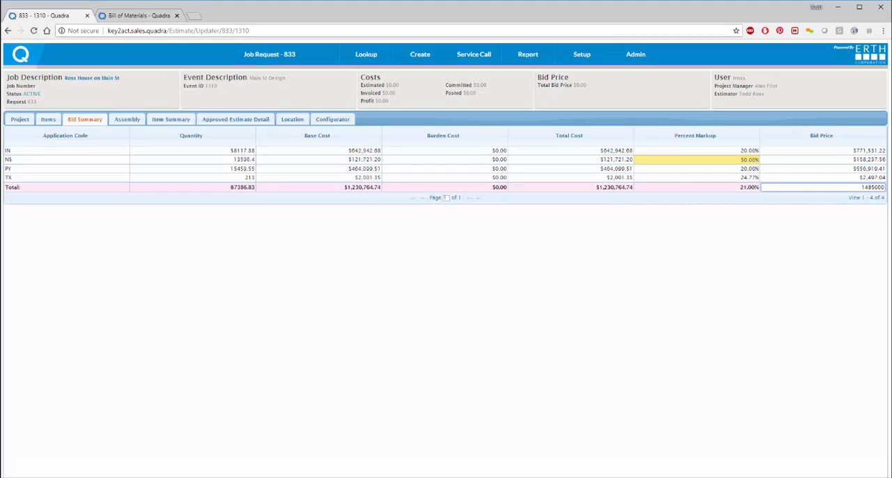
type("485,000")
key("Return")
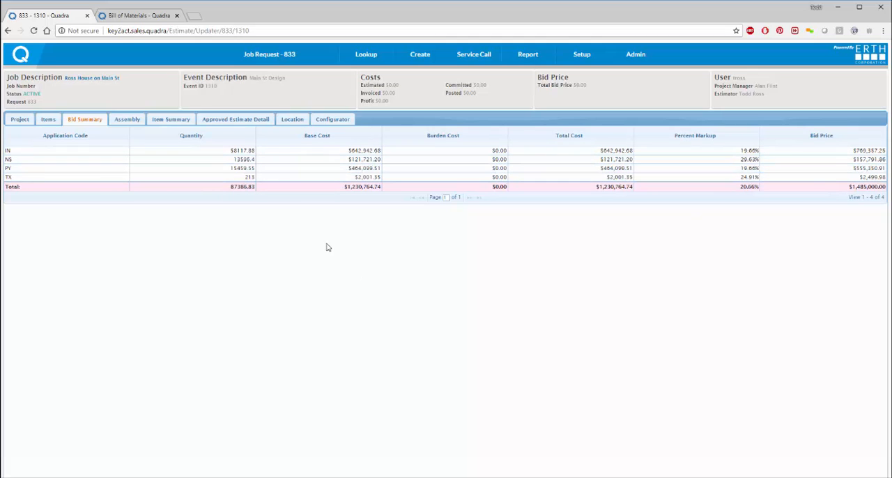
mouse_move(243, 63)
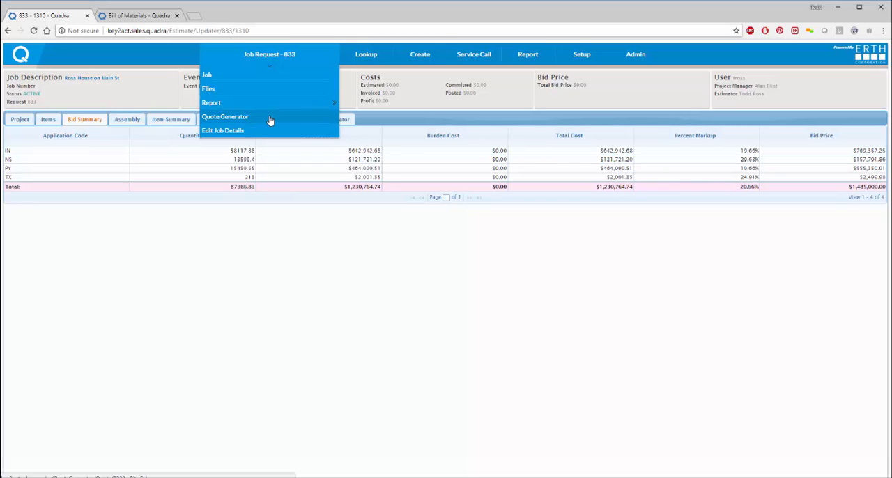
Step: Attach lakeside_layout.jpg to the project's Bid / Quote Information task with the file description "main floor layout"
left_click(21, 121)
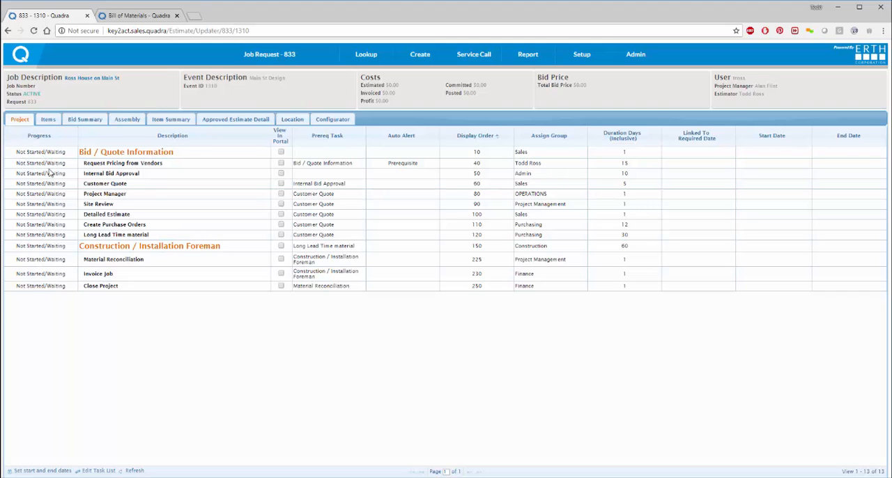
double_click(153, 151)
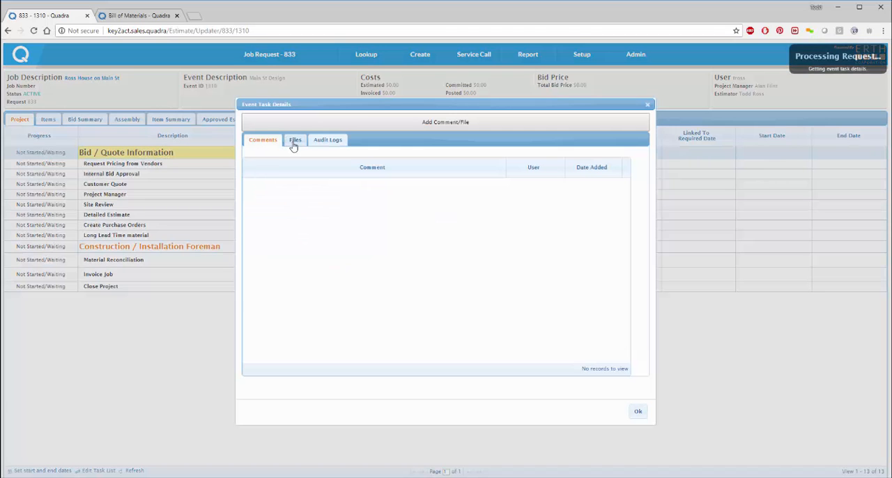
left_click(328, 122)
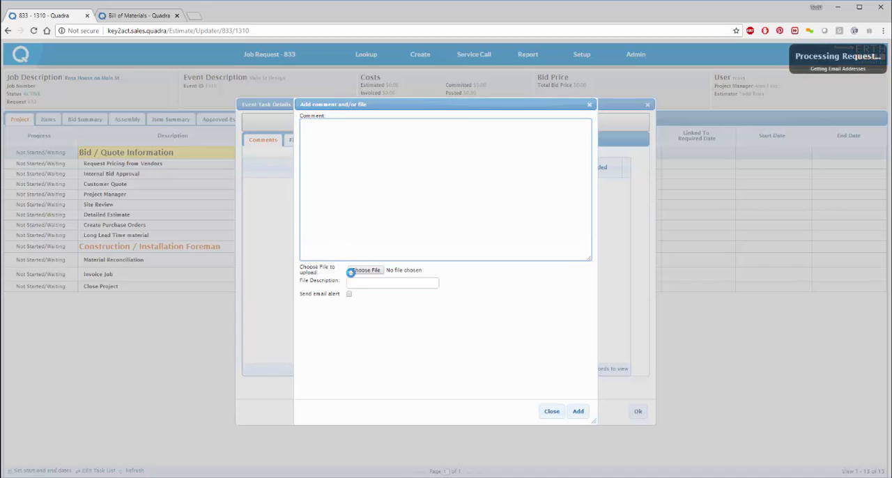
left_click(364, 272)
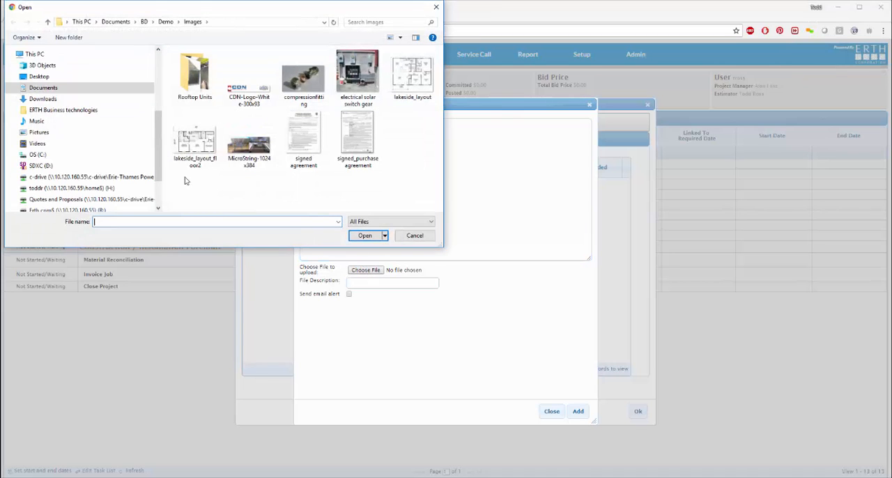
double_click(411, 89)
left_click(373, 282)
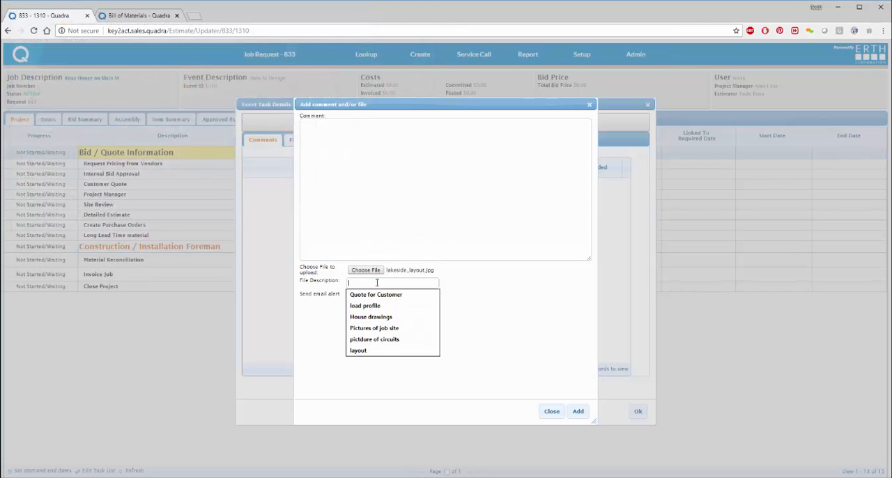
type("main floor layout")
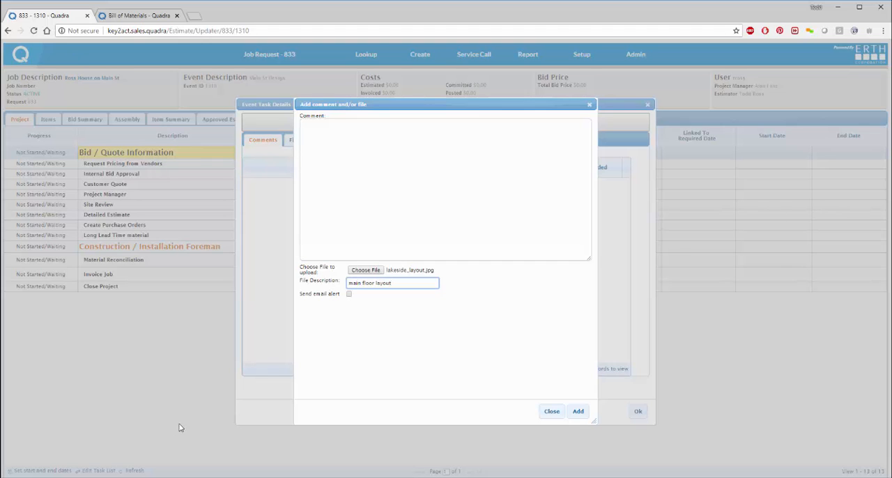
left_click(578, 412)
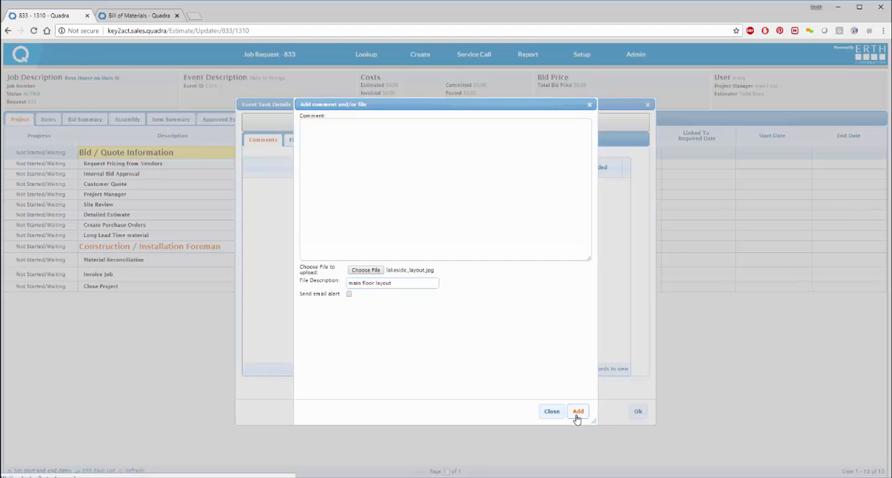
Step: Choose lakeside_layout_floor2.jpg as the second upload for the Bid / Quote Information task, with the file description "first floor layout"
left_click(361, 123)
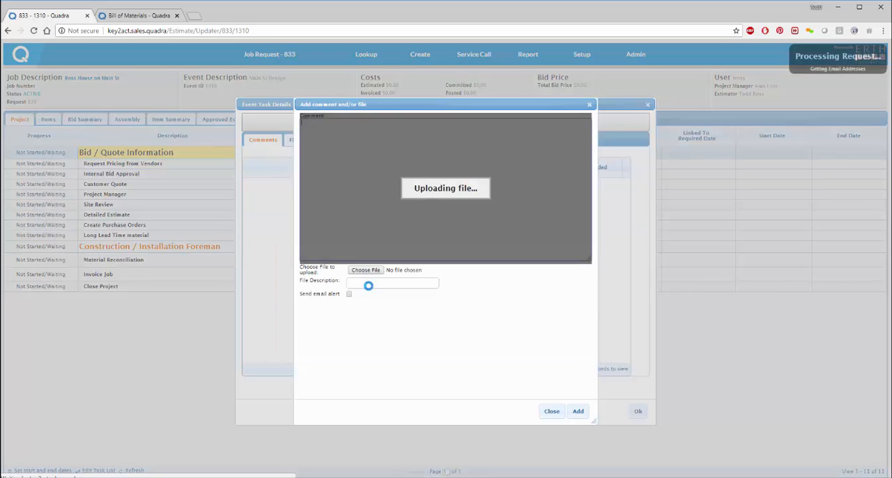
left_click(366, 270)
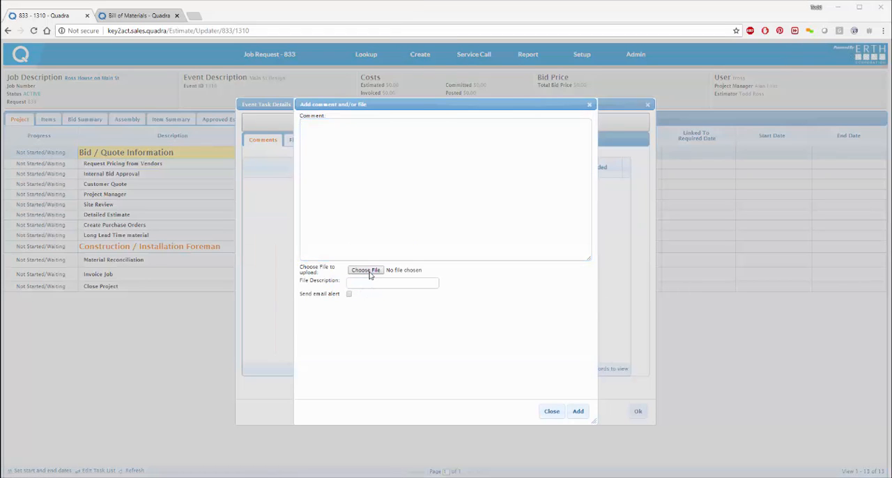
left_click(194, 144)
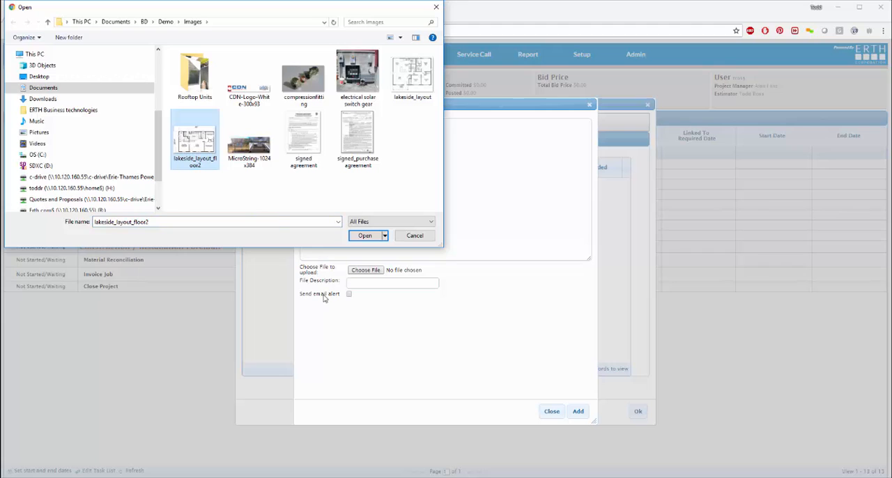
double_click(200, 156)
left_click(365, 283)
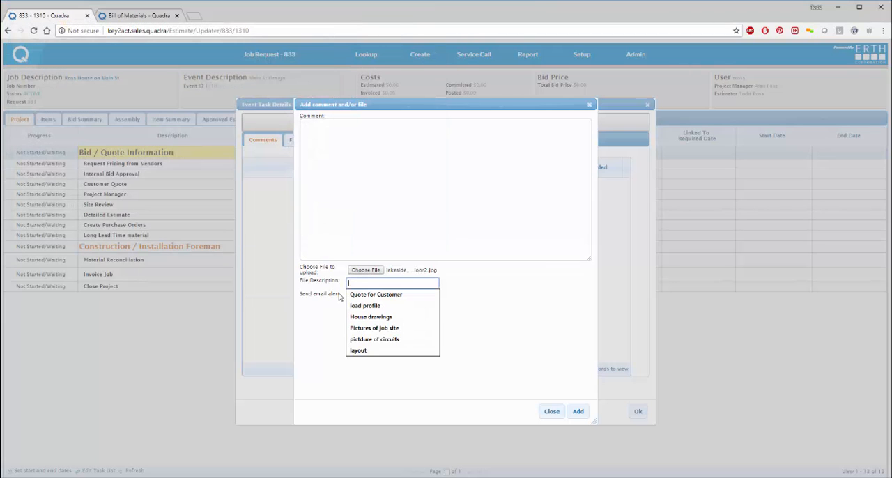
type("fir")
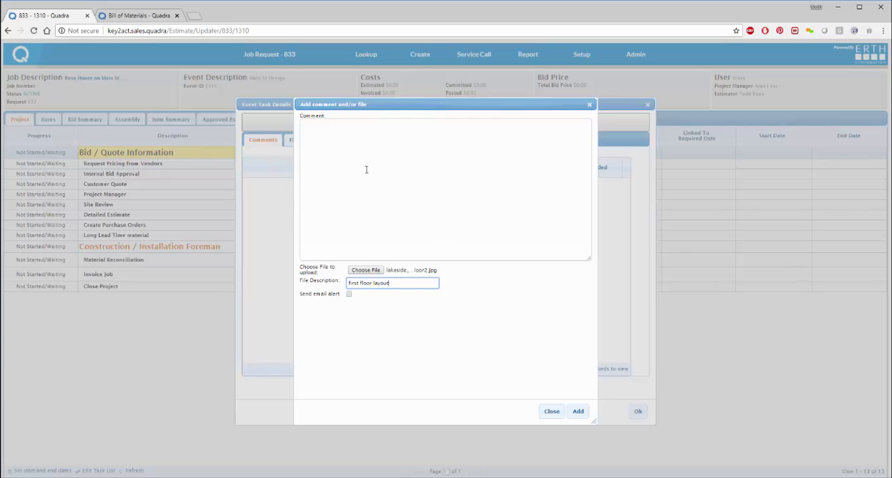
Step: Enter the comment "They going with the Sarling Model", add it together with the file, and close the task details
left_click(305, 184)
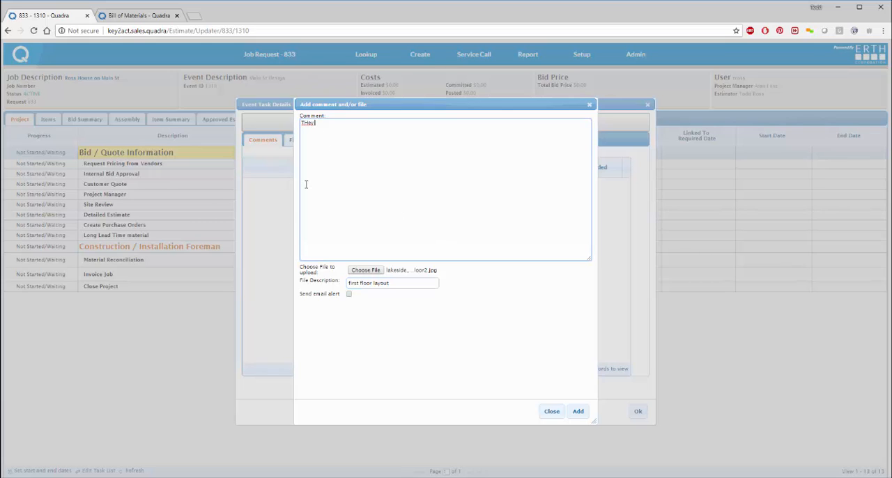
type("They going with the Carling Model")
left_click(578, 411)
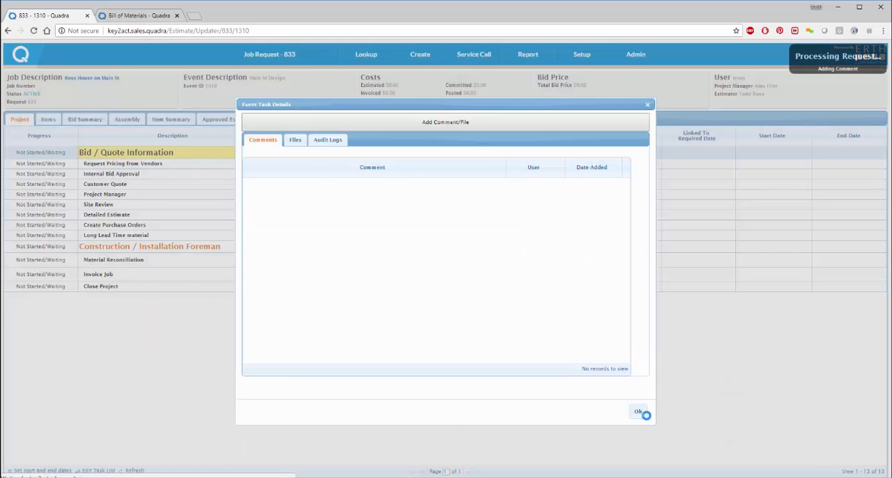
left_click(637, 414)
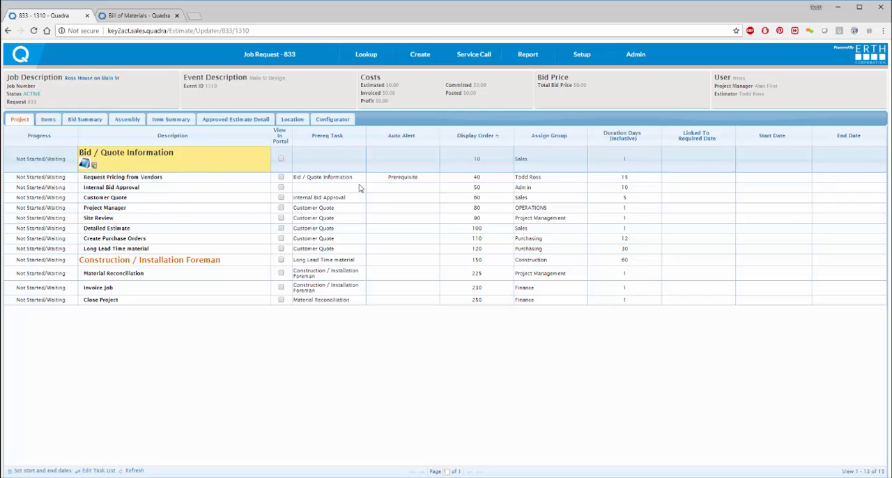
Step: Review both layout files attached to the Bid / Quote Information task and its comments
left_click(91, 166)
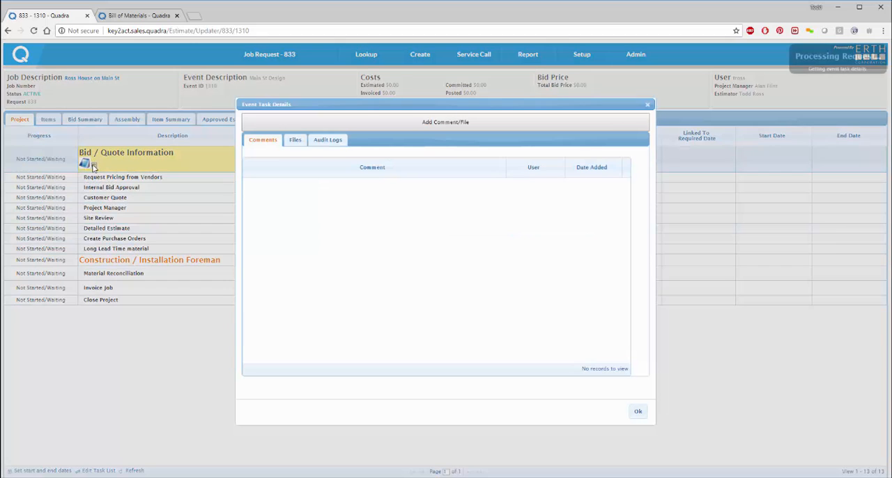
left_click(296, 140)
left_click(259, 193)
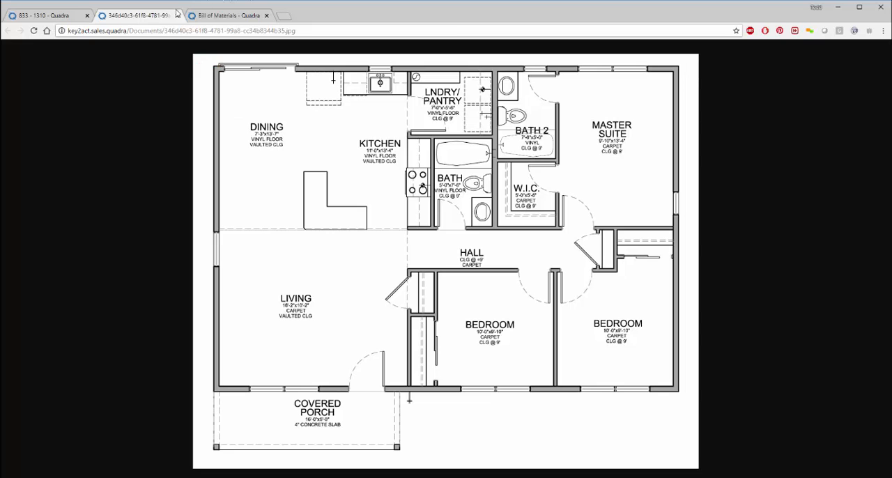
left_click(66, 14)
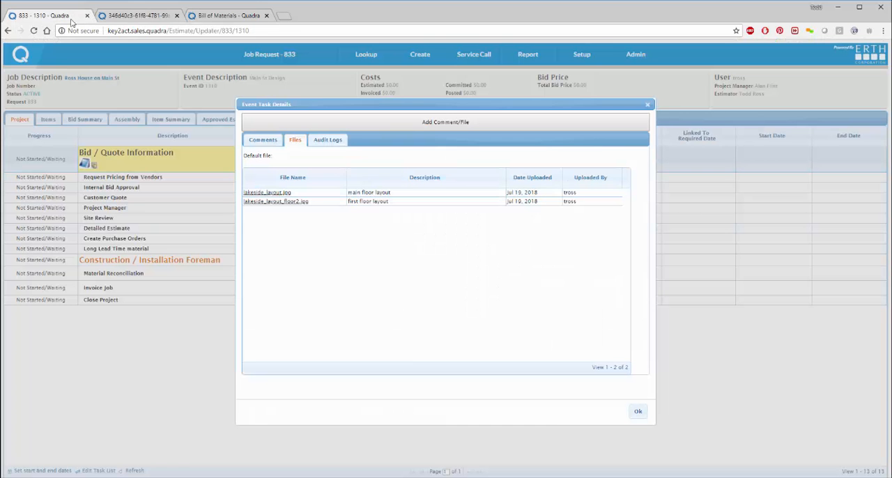
left_click(278, 201)
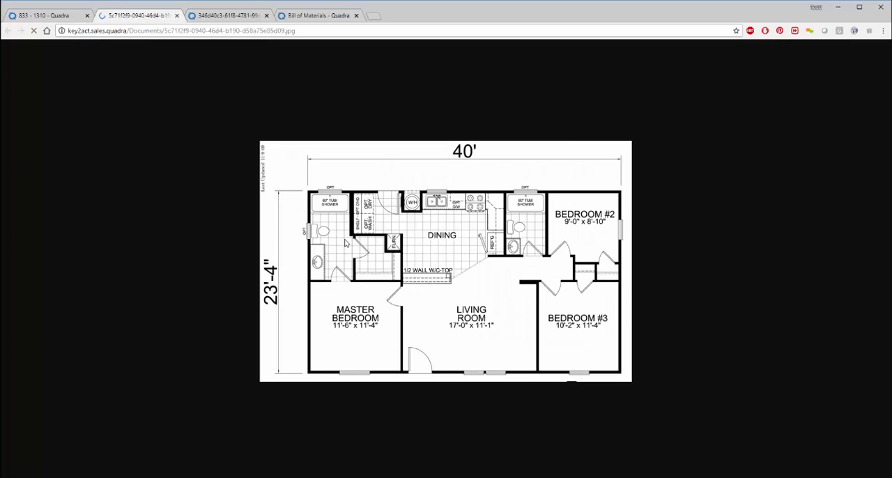
left_click(66, 15)
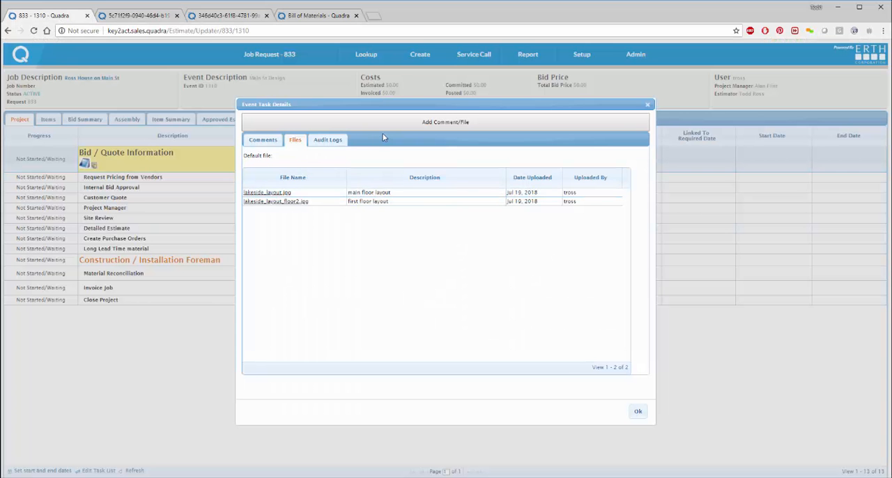
left_click(253, 143)
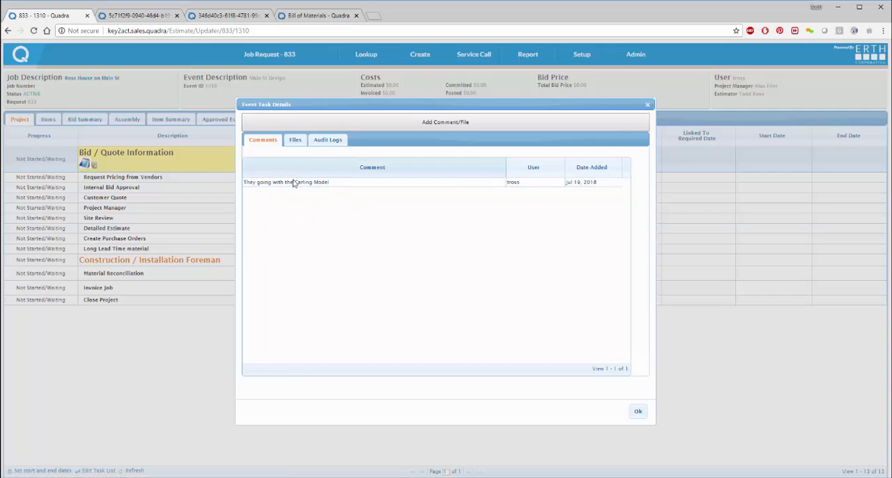
left_click(636, 412)
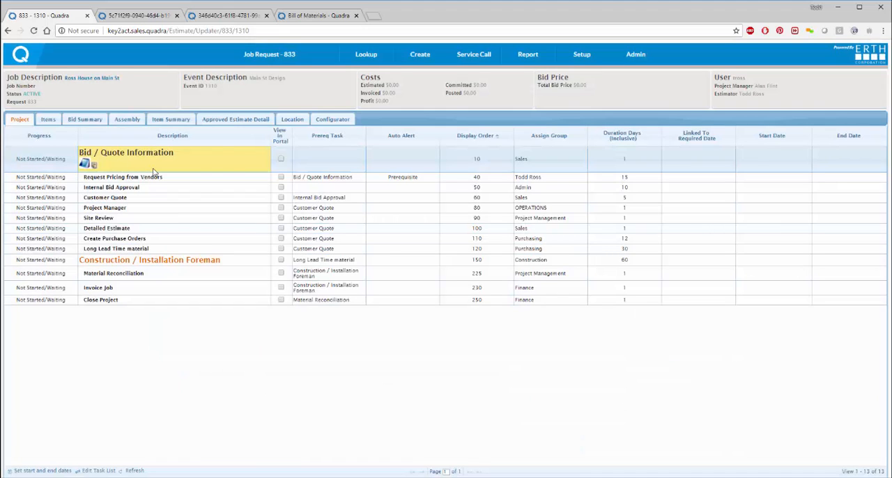
Step: Set the progress of the Bid / Quote Information task to 100% Complete/Approved
left_click(43, 159)
left_click(44, 159)
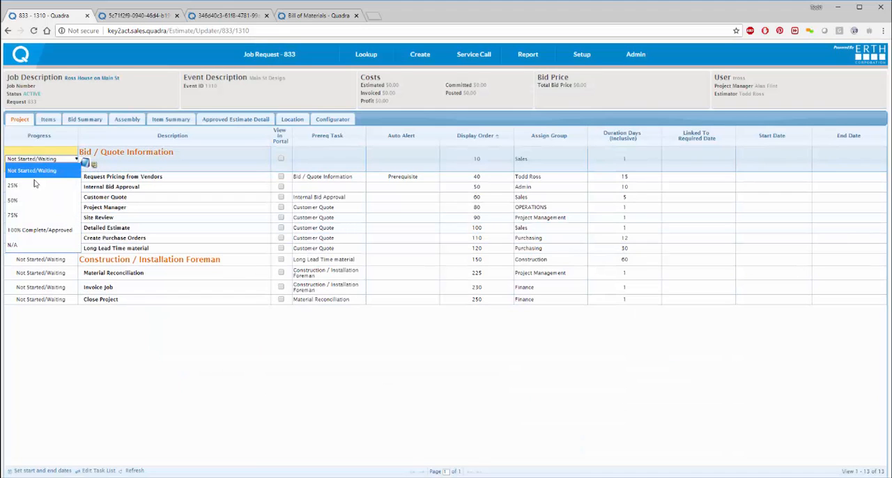
left_click(27, 230)
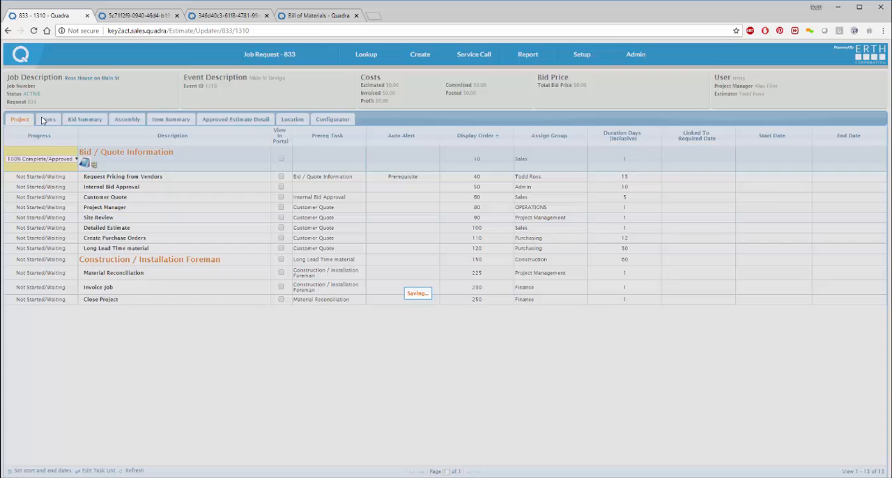
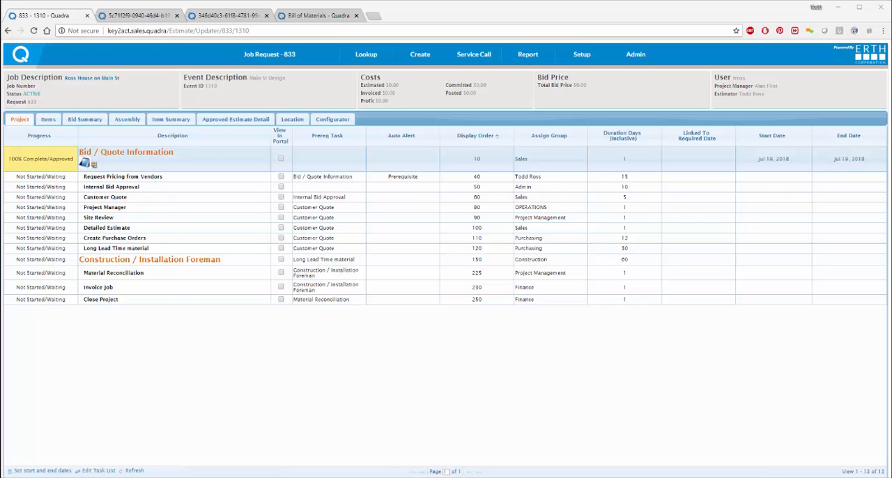
Step: Check the prerequisite-completed notification email and set the progress of the Request Pricing from Vendors task to 100% Complete/Approved
left_click_drag(240, 476, 418, 96)
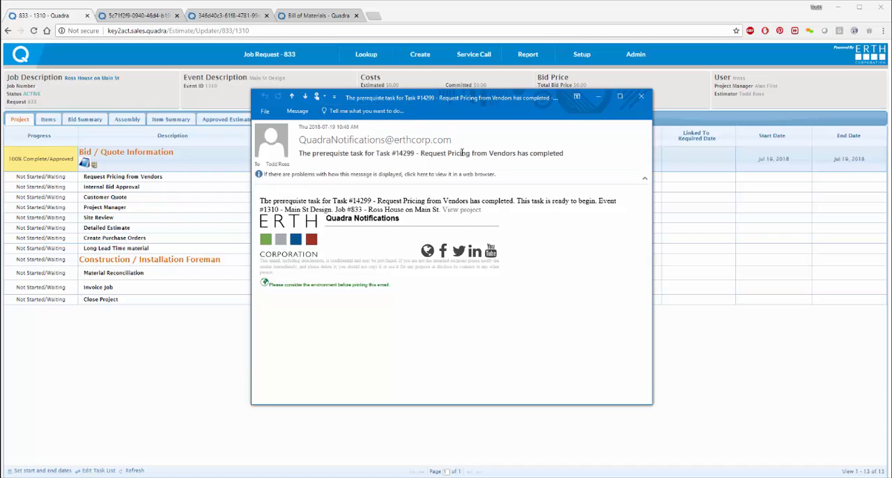
left_click(598, 96)
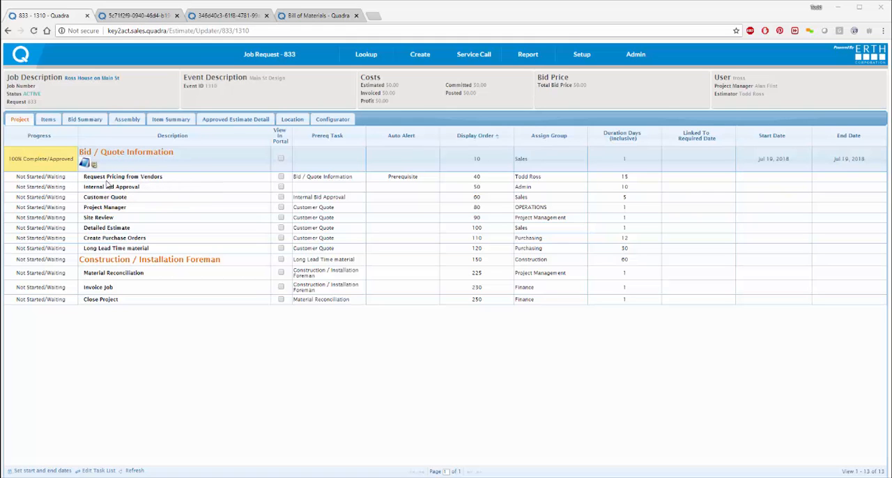
left_click(54, 178)
left_click(54, 178)
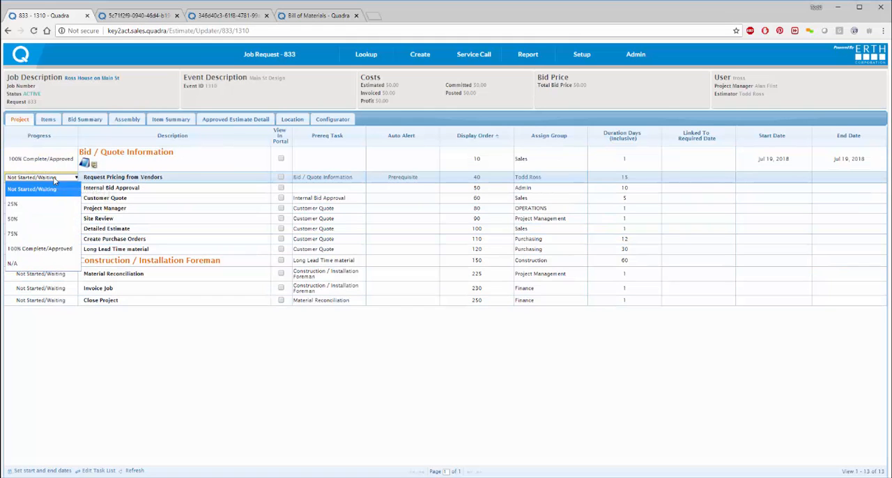
left_click(39, 249)
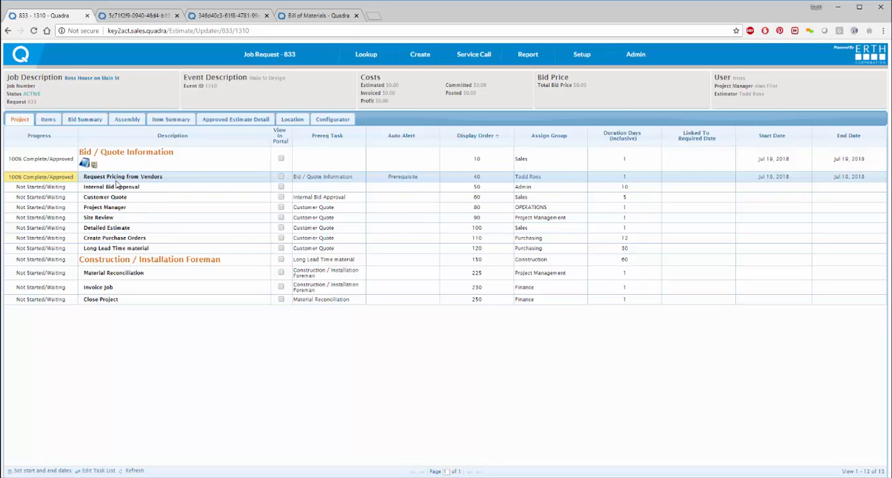
Step: Attach the signed_p...ment.jpg agreement image to the Customer Quote task with the file description "Quote for Customer" and close the task details
double_click(140, 198)
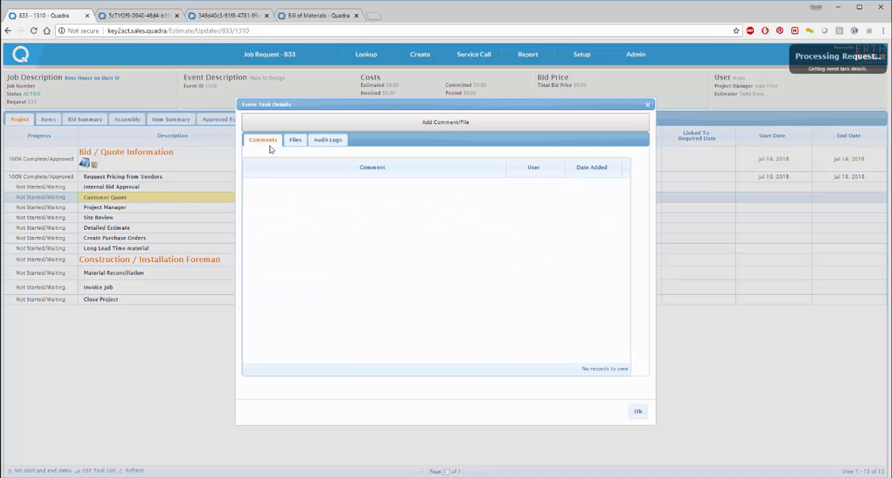
left_click(401, 124)
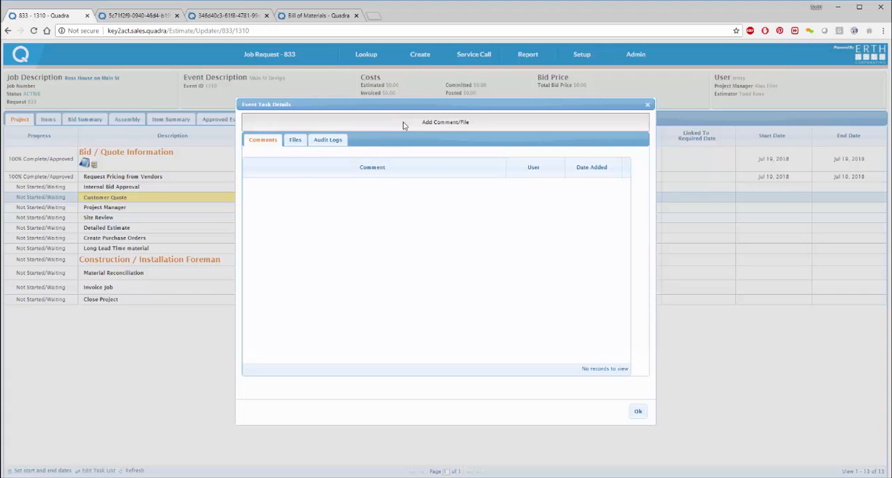
left_click(363, 271)
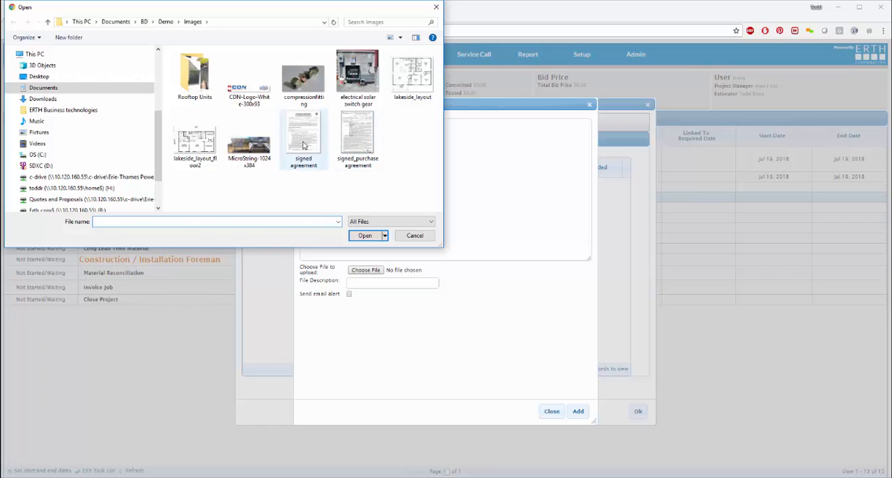
double_click(360, 141)
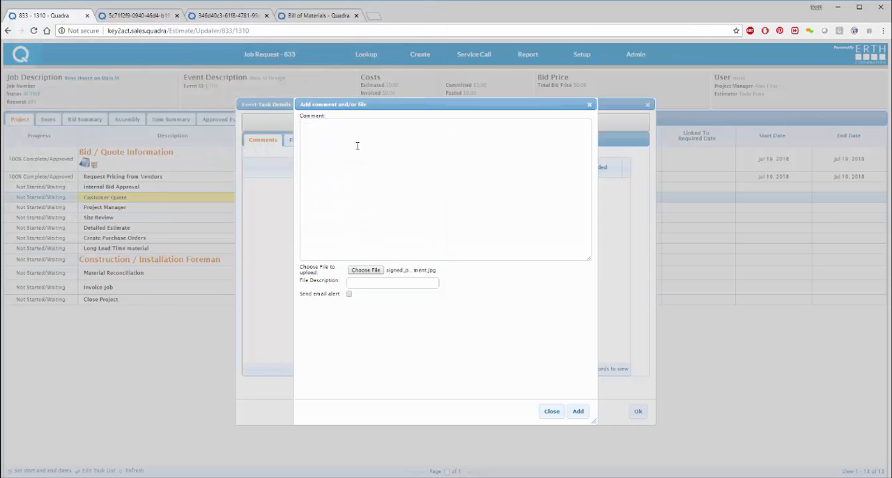
left_click(377, 283)
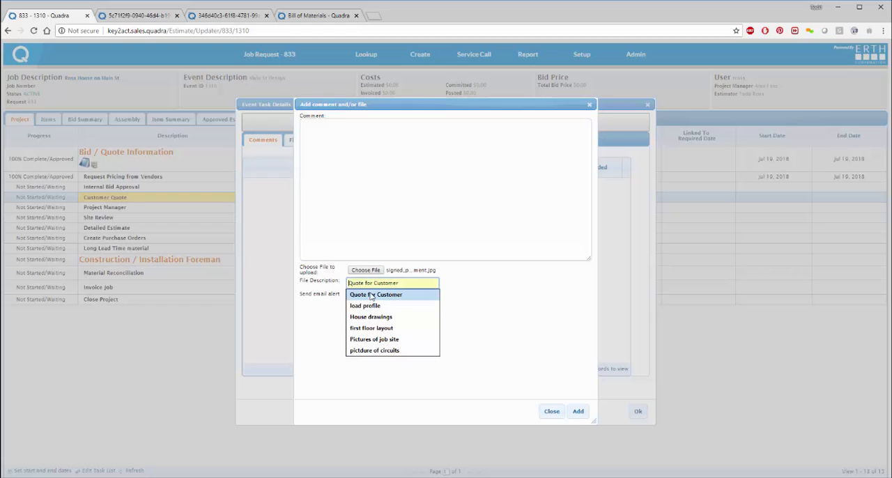
left_click(373, 295)
left_click(578, 411)
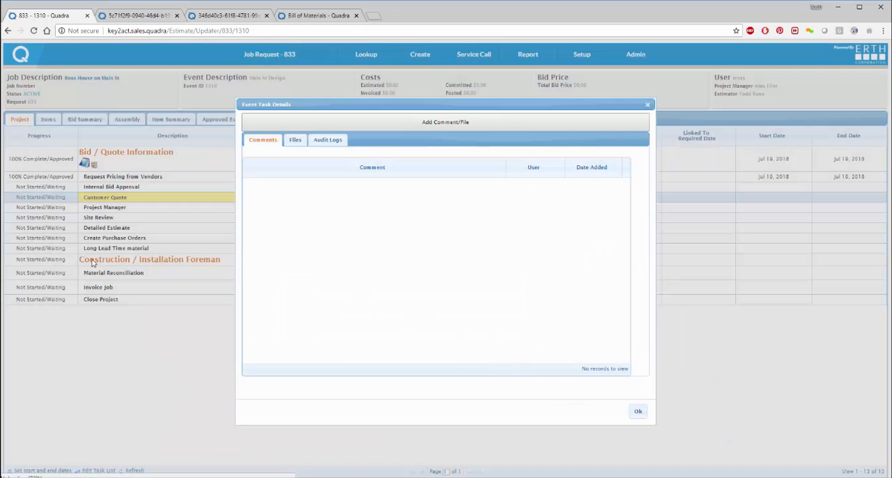
left_click(637, 413)
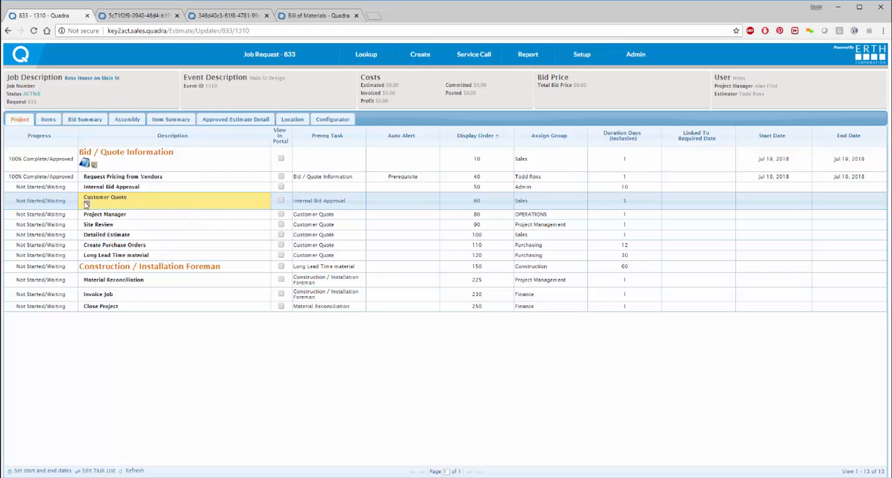
Step: Create a quote for job request 833 in the Quote Generator, using the Main St Design event and the description "Example Quote for Key2Act"
mouse_move(346, 59)
mouse_move(281, 62)
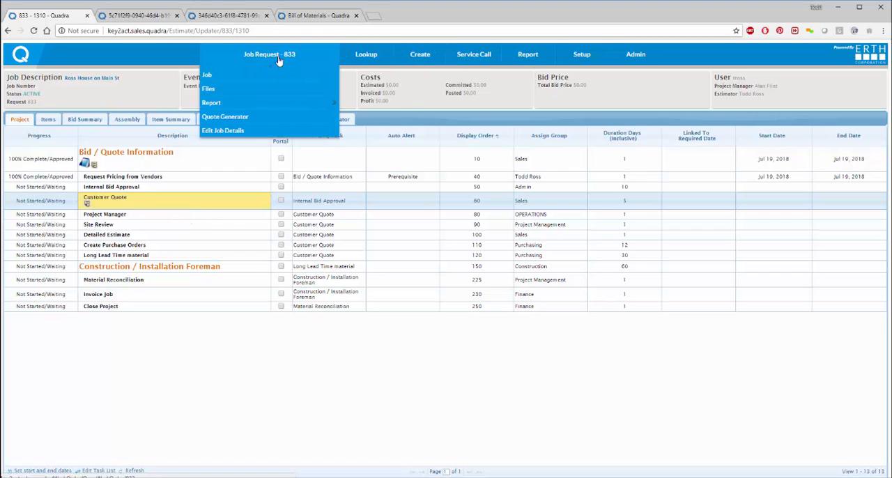
left_click(255, 119)
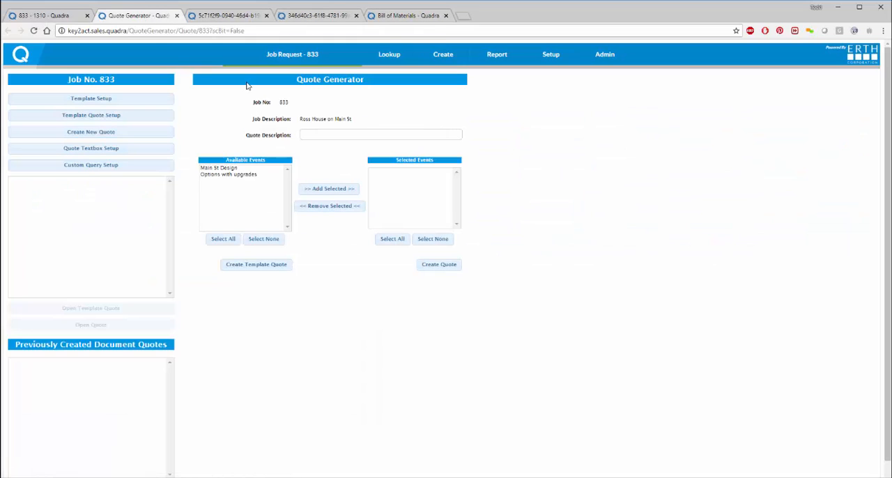
left_click(220, 168)
left_click(329, 189)
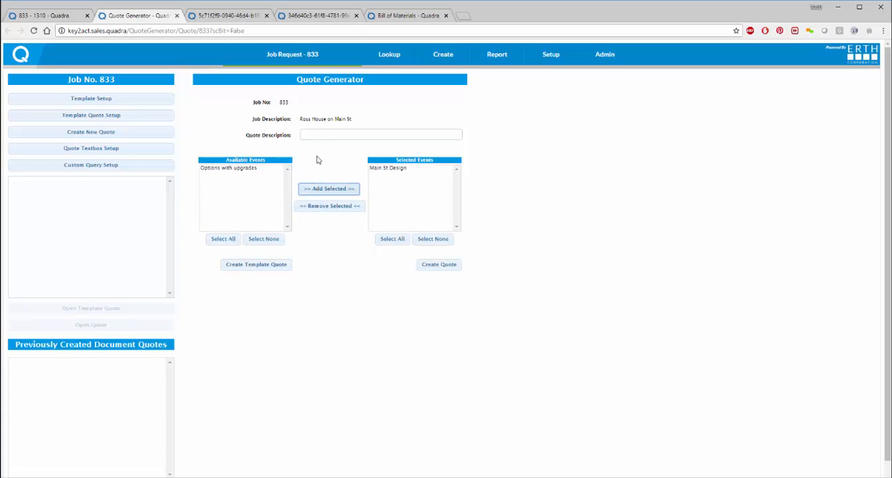
left_click(343, 137)
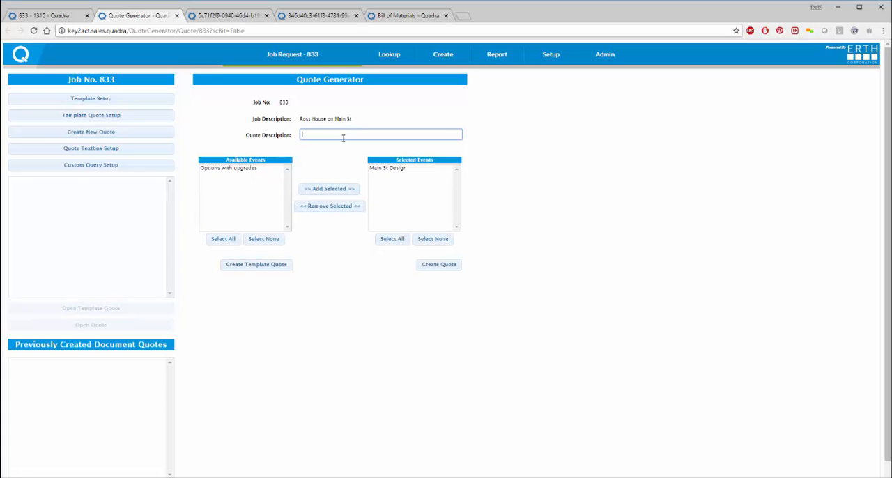
type("Example Quote for Key2Act")
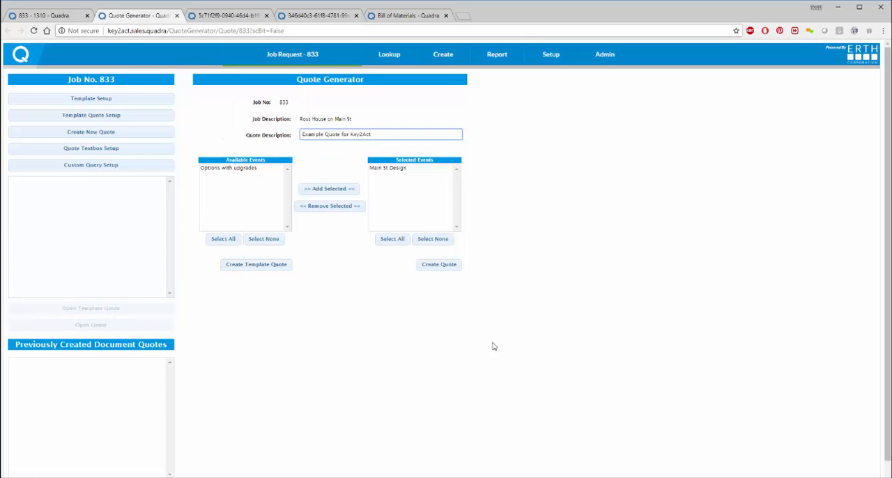
left_click(441, 264)
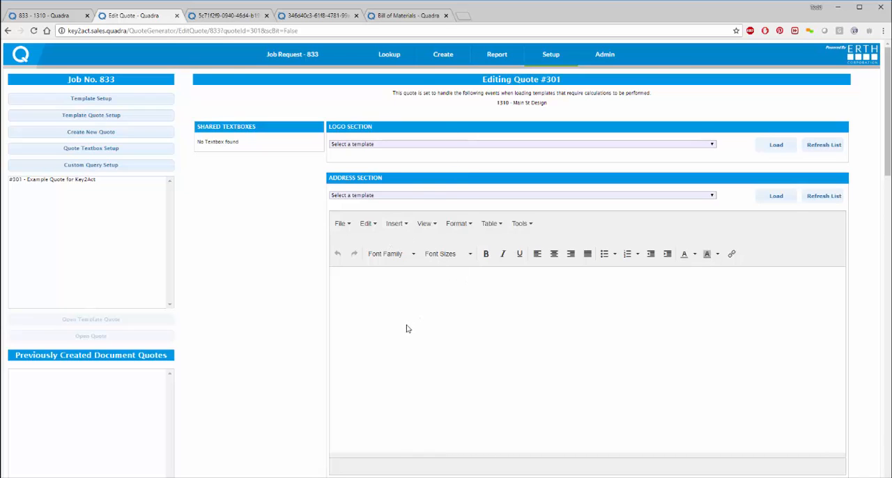
Step: Load the "36 - Kerner Group" template into the quote's logo section
scroll(407, 327, "down", 2)
scroll(402, 320, "up", 2)
left_click(411, 145)
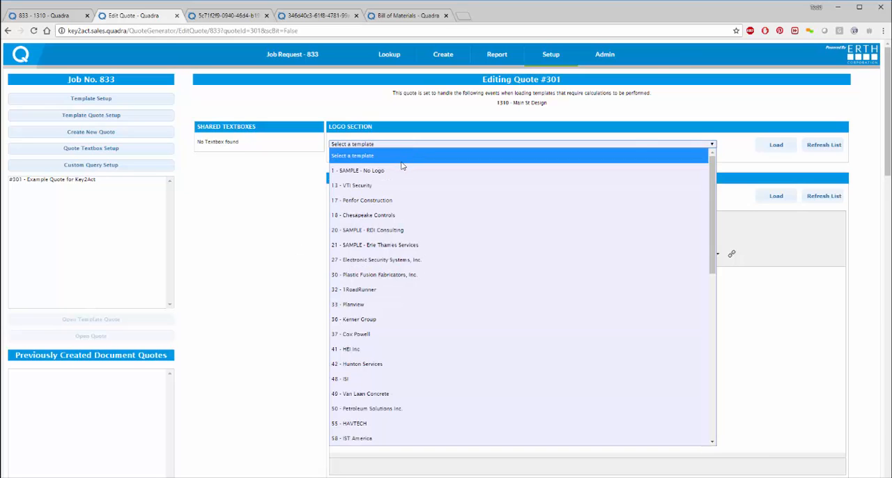
left_click(370, 316)
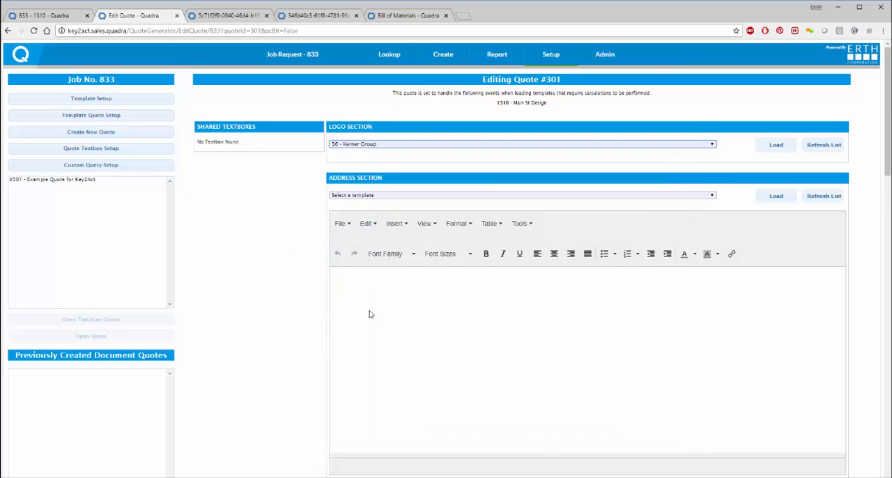
left_click(774, 145)
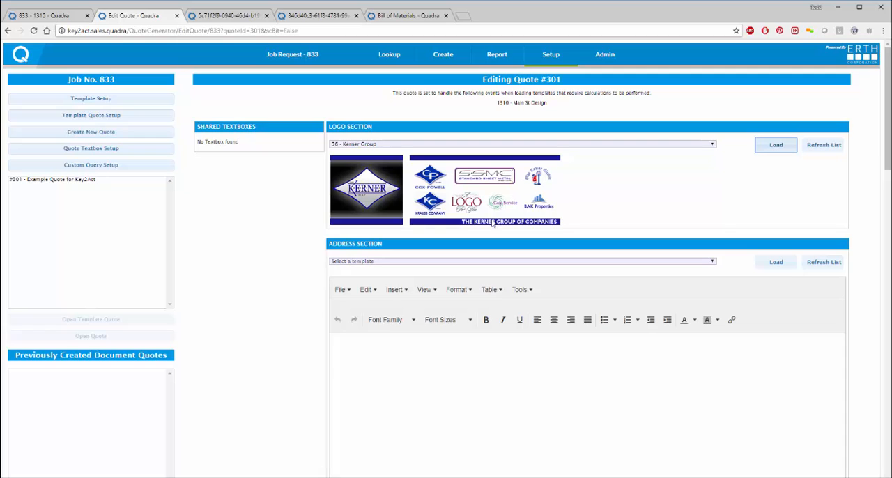
Step: Load the "70 - ESS" template into the quote's address section and look over the inserted letter text
scroll(498, 396, "down", 1)
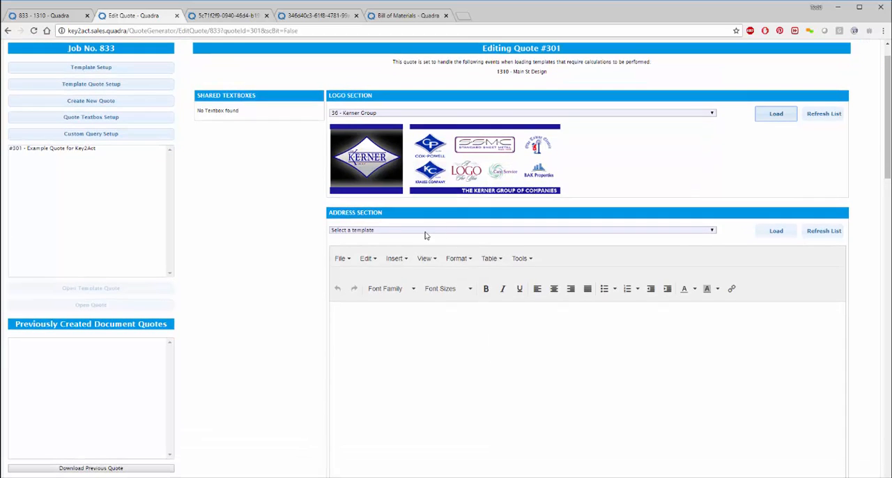
left_click(426, 233)
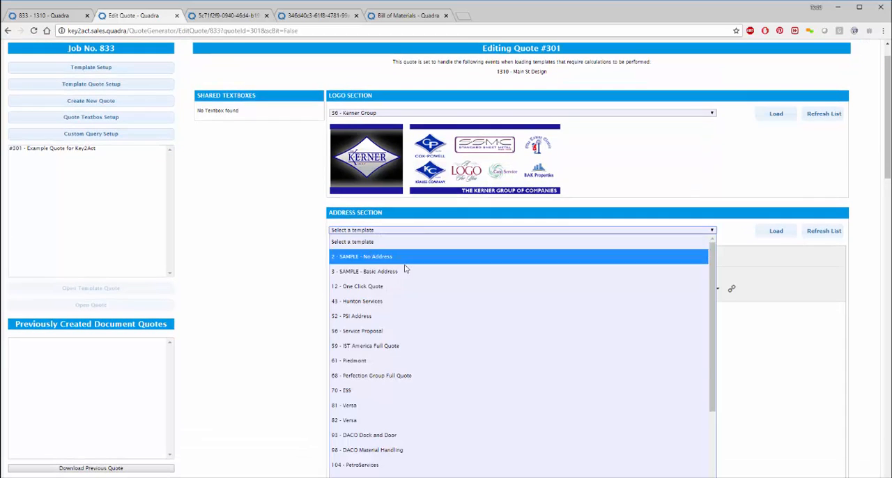
left_click(393, 391)
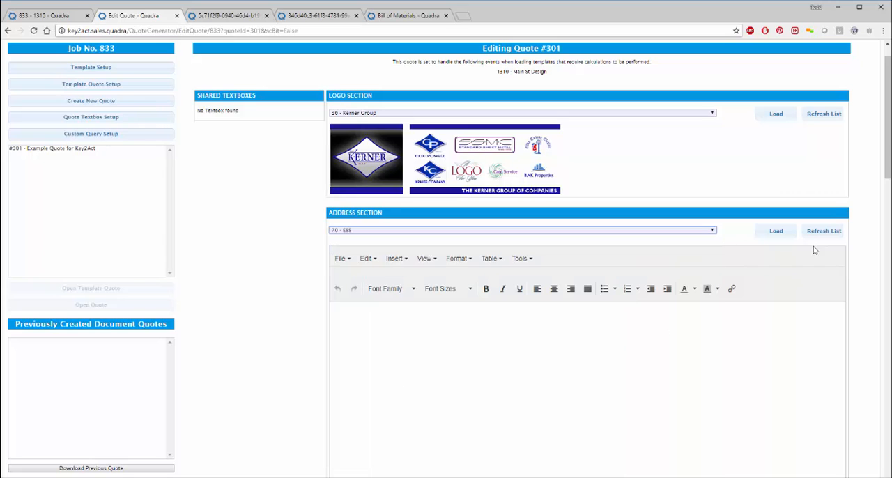
left_click(761, 235)
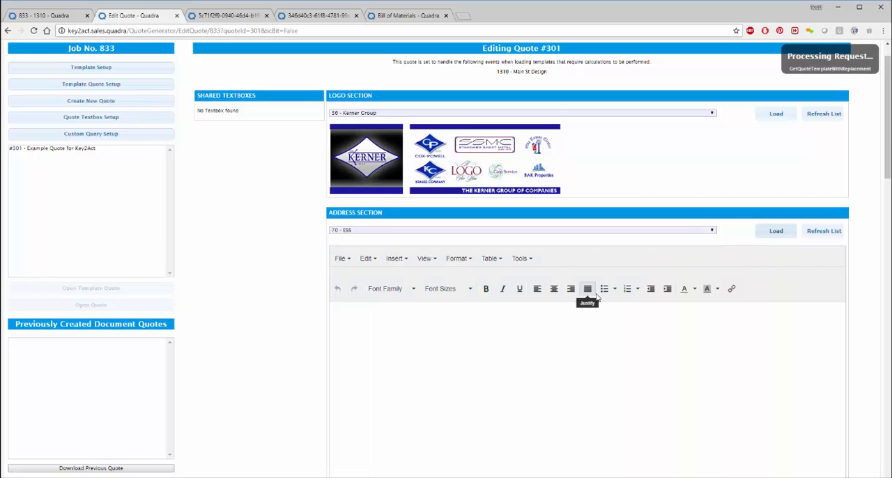
scroll(507, 360, "down", 3)
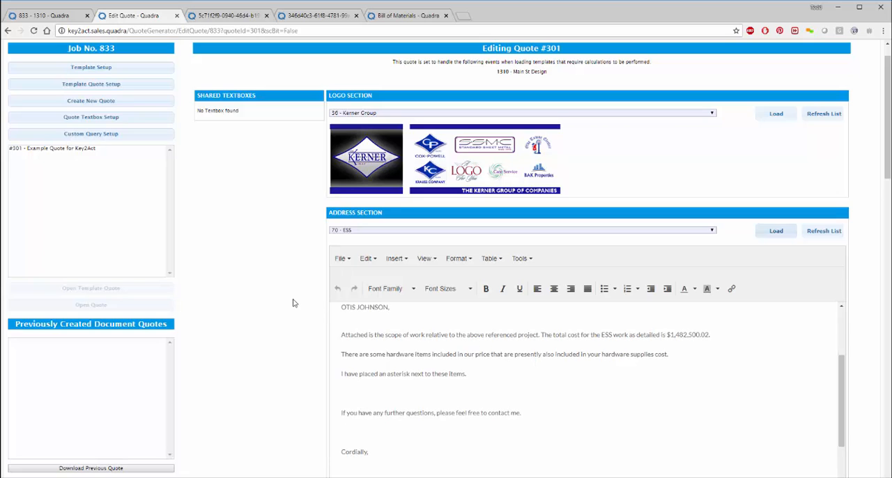
Step: Load the "28 - ESSI Intro" template into the quote's introduction section
scroll(293, 302, "down", 3)
scroll(293, 303, "down", 2)
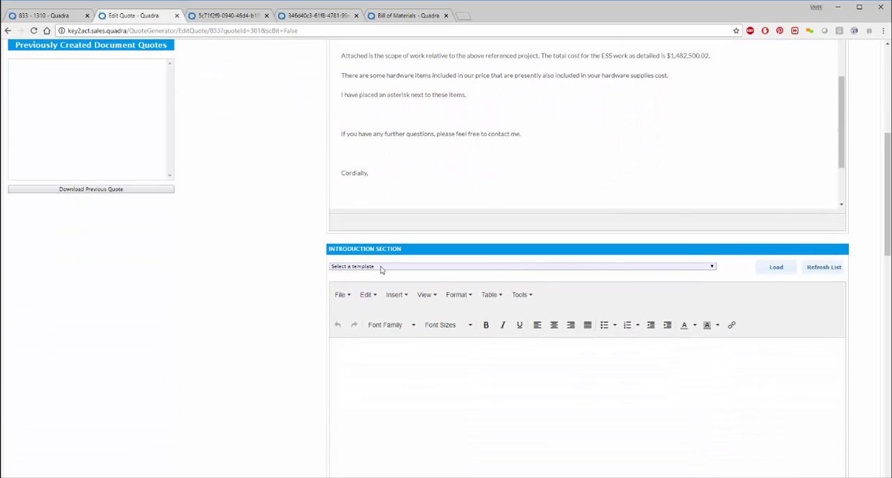
scroll(457, 142, "up", 2)
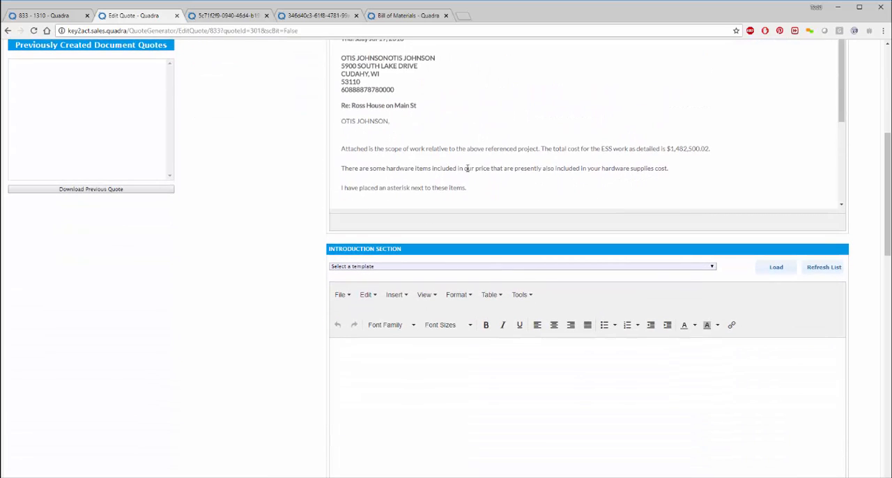
left_click(406, 267)
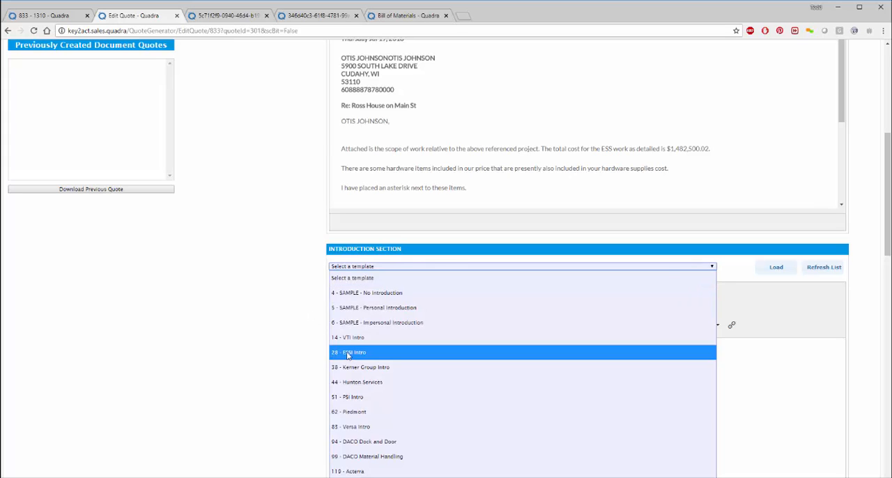
left_click(335, 352)
left_click(774, 269)
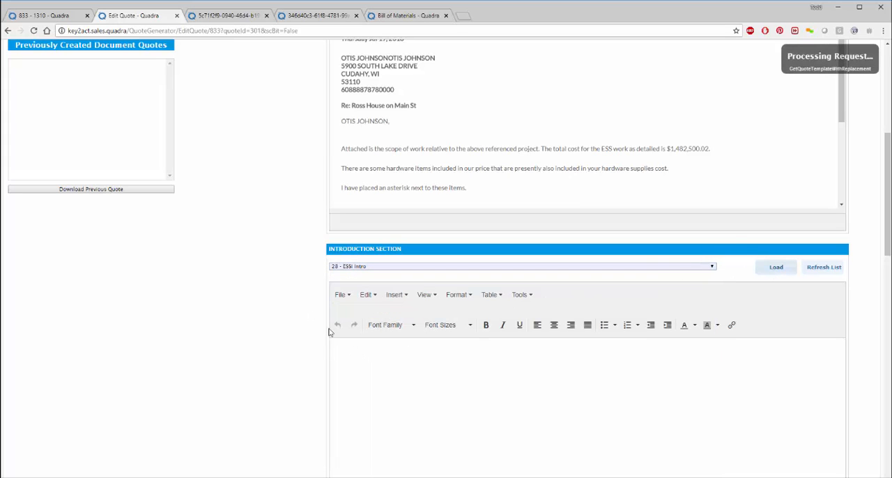
Step: Load the "71 - ESS Sum by Location" template into the quote's body section
scroll(276, 274, "down", 2)
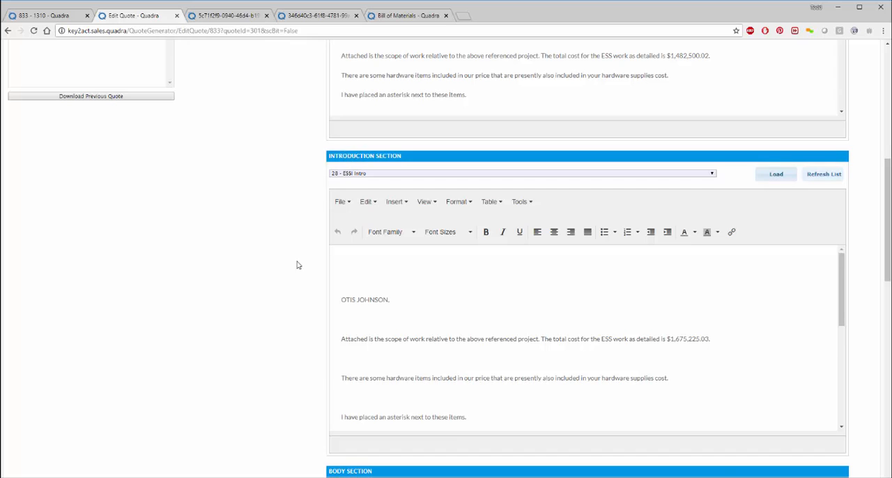
scroll(299, 263, "down", 2)
scroll(291, 270, "down", 2)
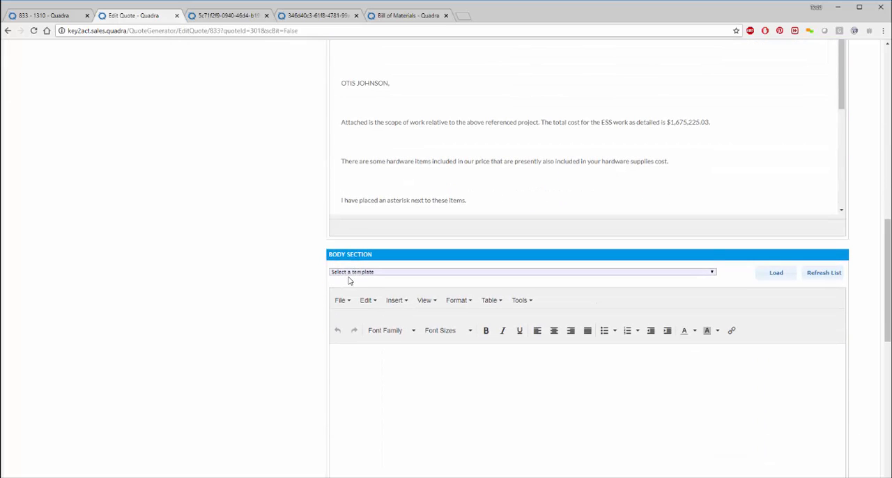
left_click(349, 273)
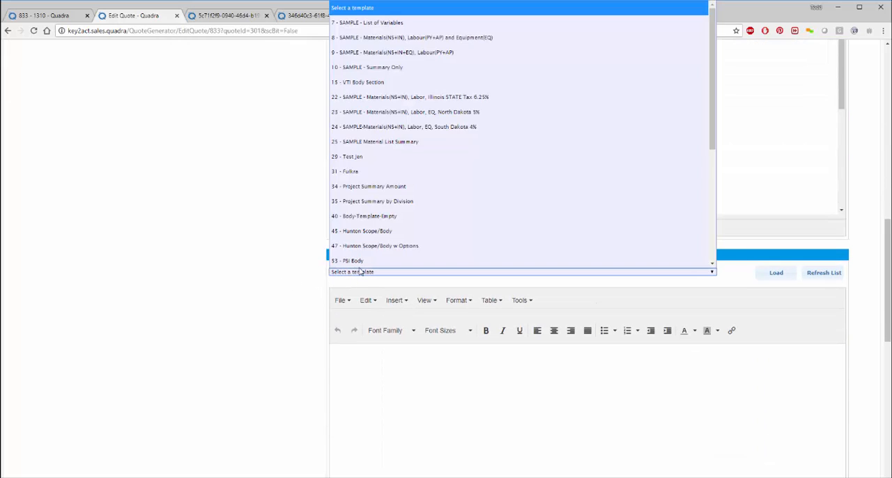
scroll(425, 221, "down", 2)
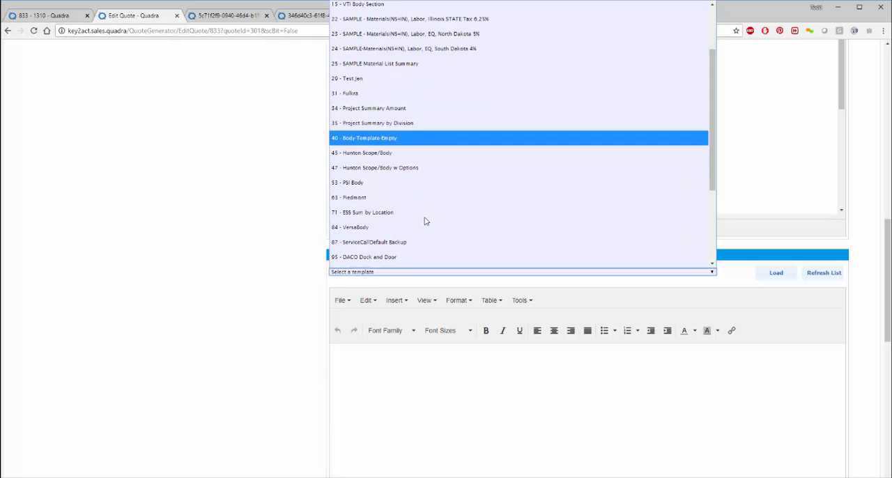
scroll(425, 221, "down", 2)
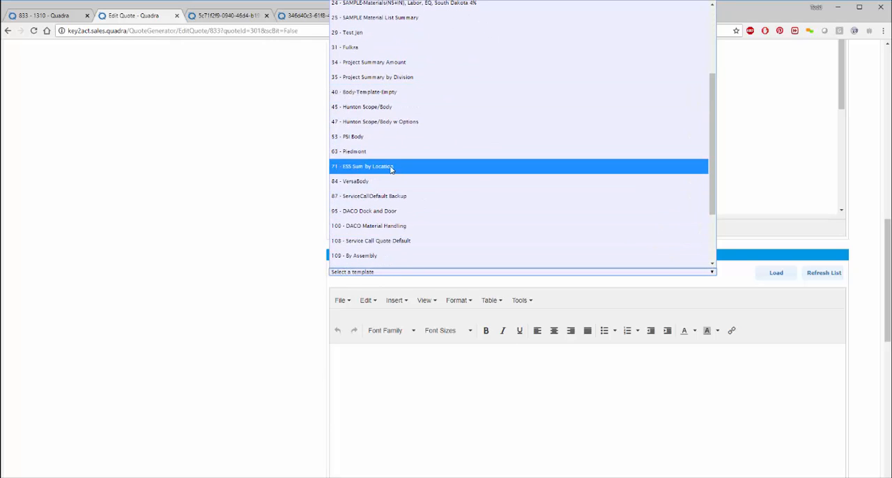
left_click(391, 167)
left_click(775, 273)
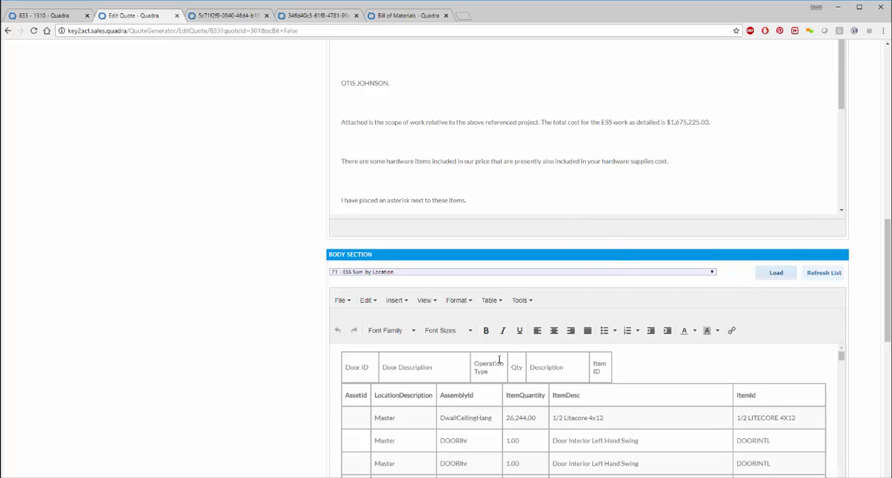
Step: Look through the item rows by location in the quote's body section
scroll(499, 360, "down", 10)
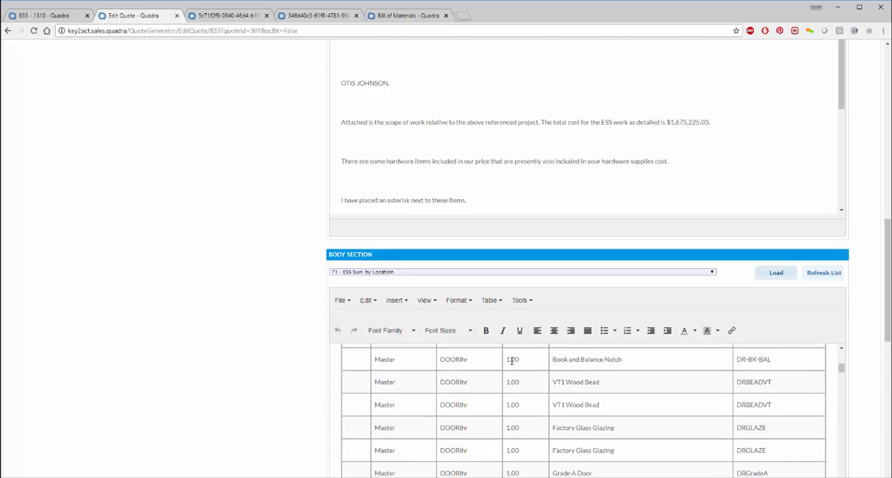
scroll(512, 359, "down", 15)
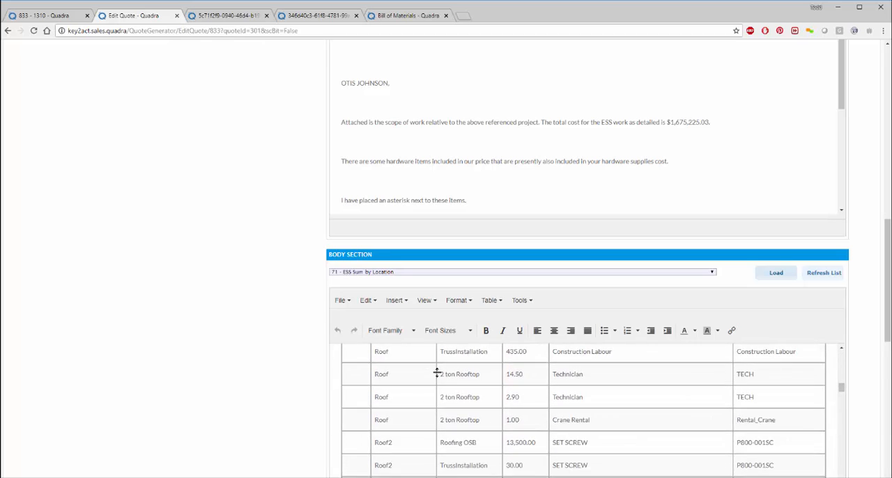
scroll(437, 373, "down", 15)
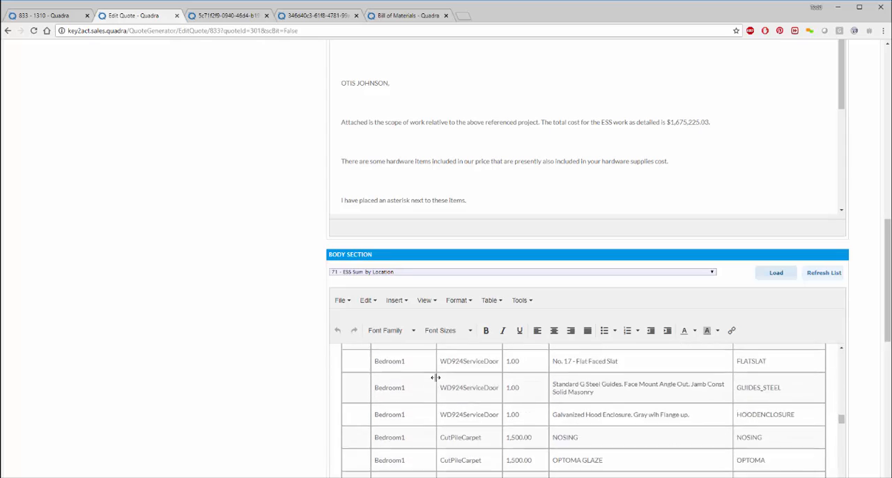
scroll(436, 377, "down", 5)
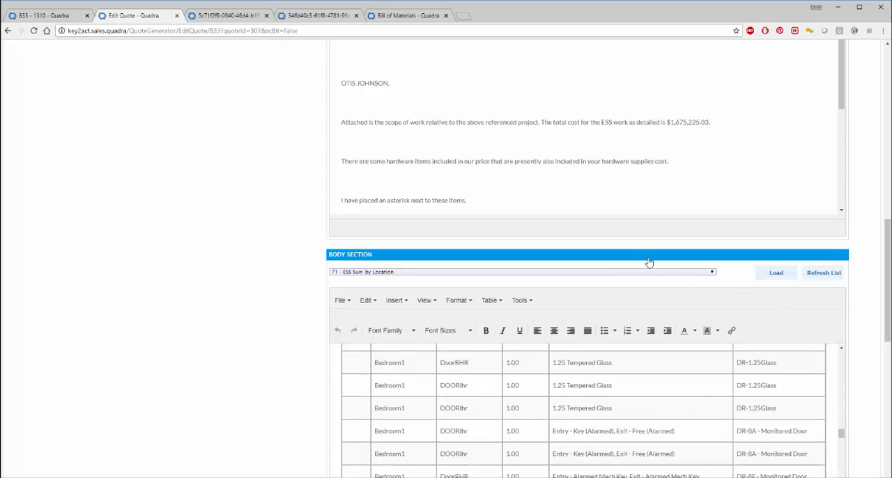
Step: Load the "24 - SAMPLE-Materials(NS+IN), Labor, EQ, South Dakota 4%" template into the quote's body section and review its cost tables
left_click(603, 273)
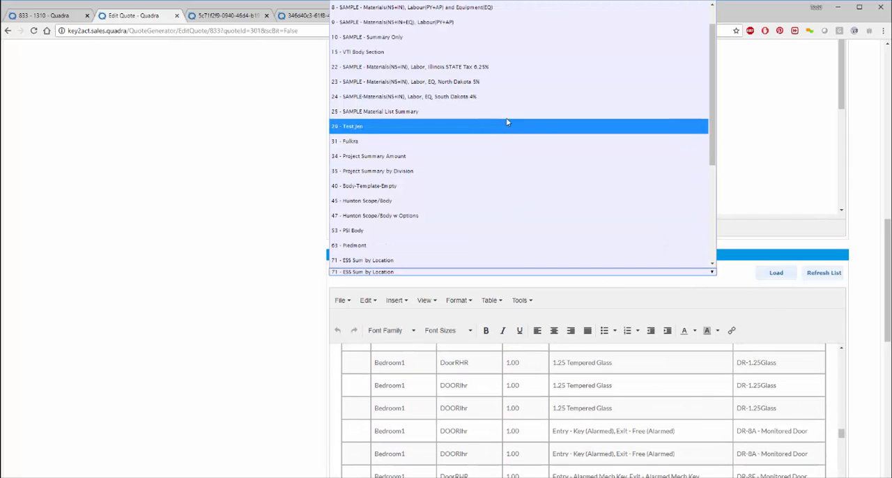
left_click(526, 96)
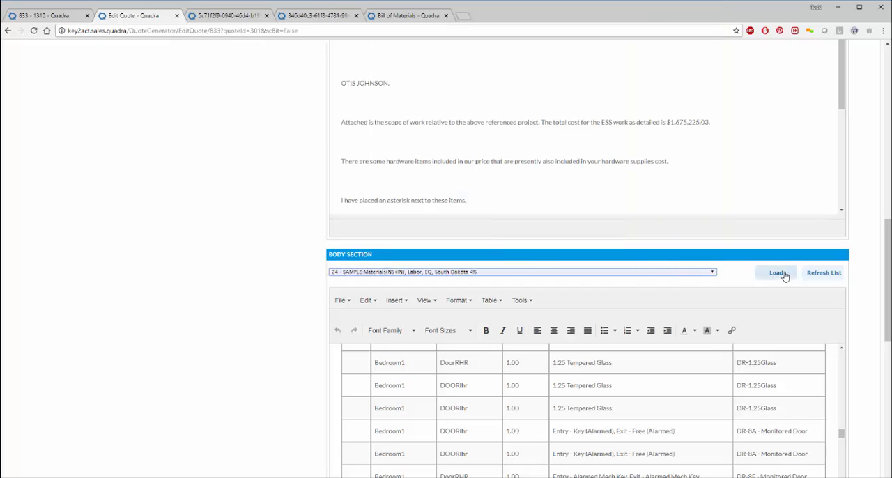
left_click(777, 273)
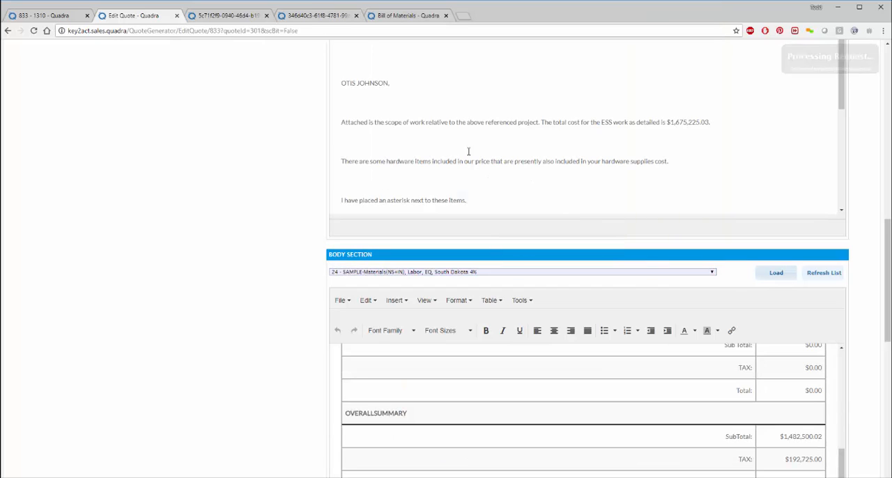
scroll(436, 398, "up", 5)
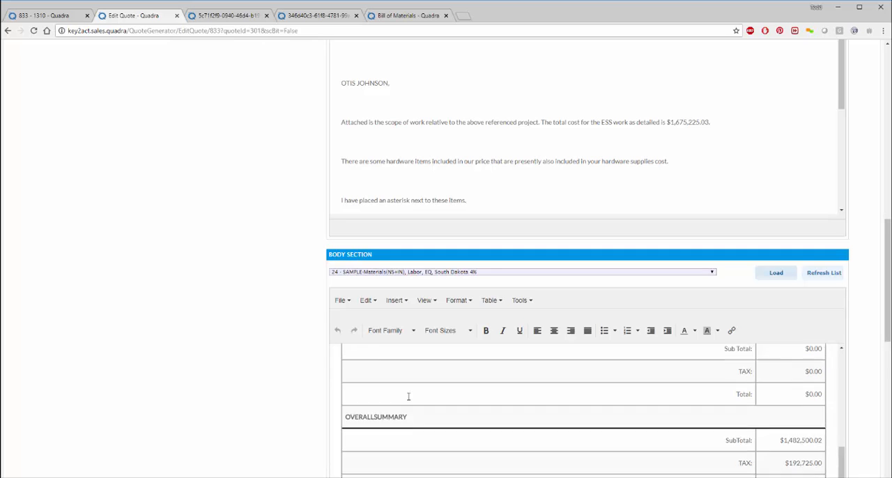
scroll(416, 378, "down", 3)
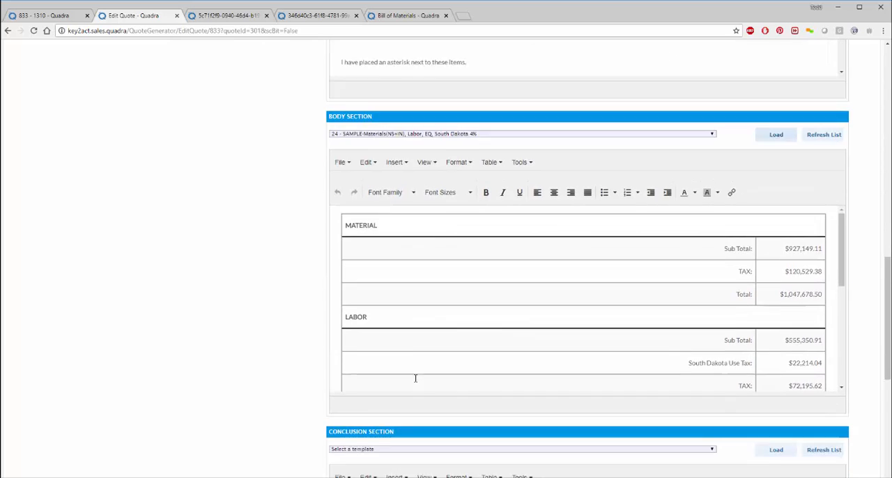
scroll(418, 299, "down", 3)
scroll(425, 278, "down", 3)
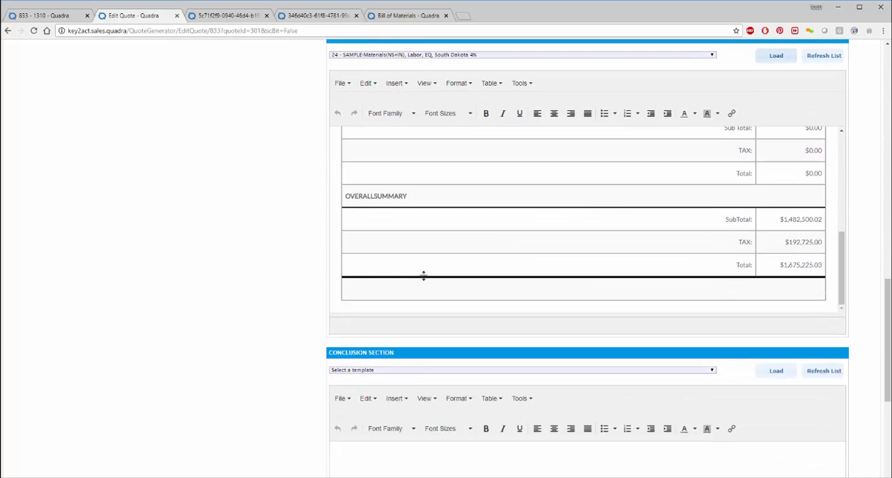
scroll(432, 268, "up", 6)
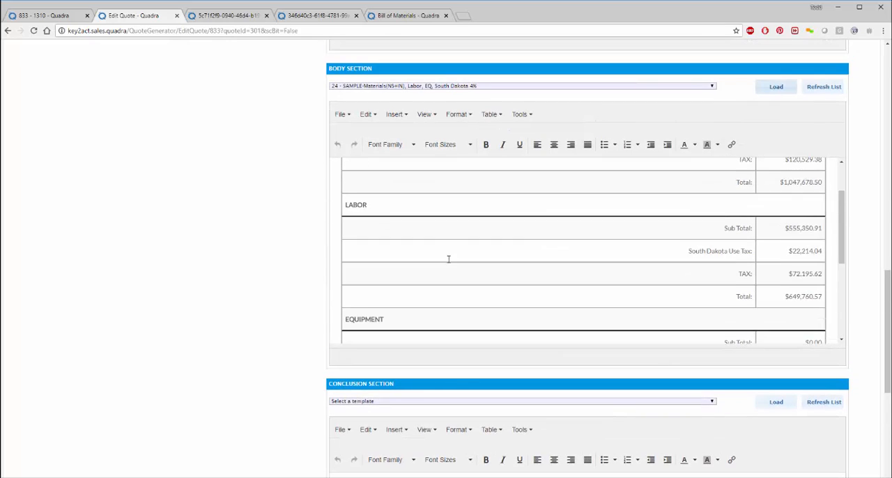
Step: Load the "22 - SAMPLE - Materials(NS+IN), Labor, Illinois STATE Tax 6.25%" template into the quote's body section and check its cost summary
left_click(444, 86)
left_click(404, 187)
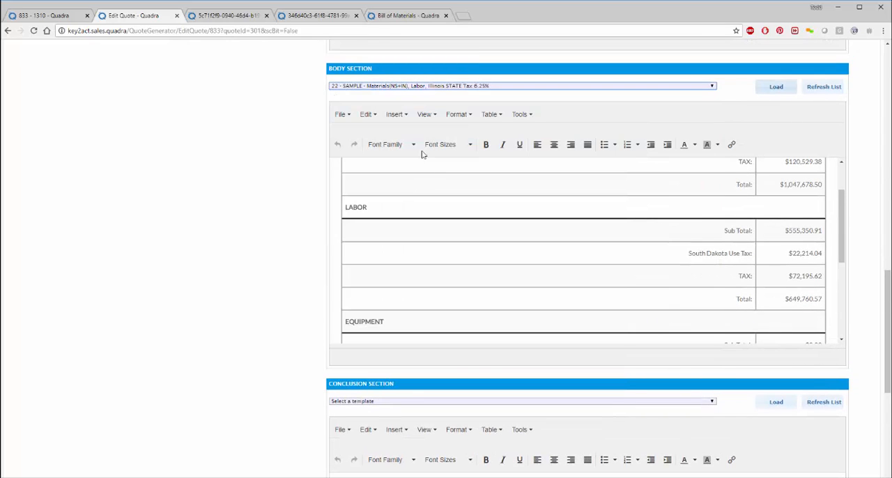
left_click(782, 89)
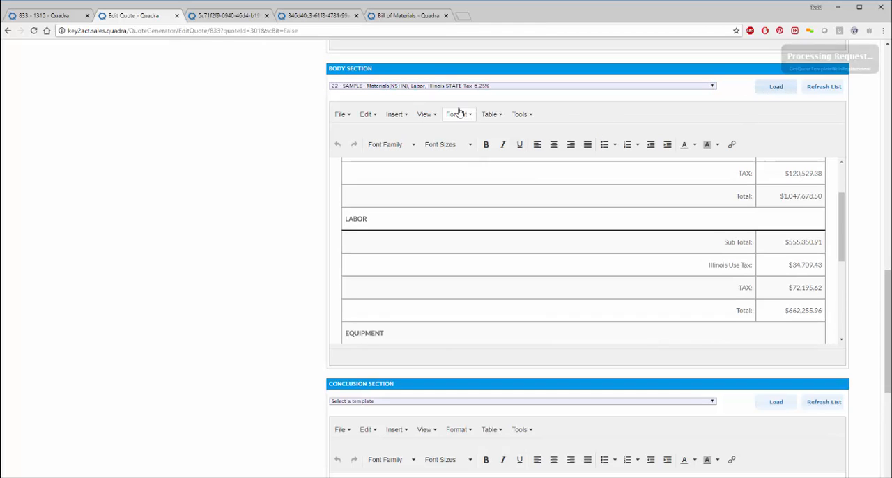
scroll(467, 242, "down", 5)
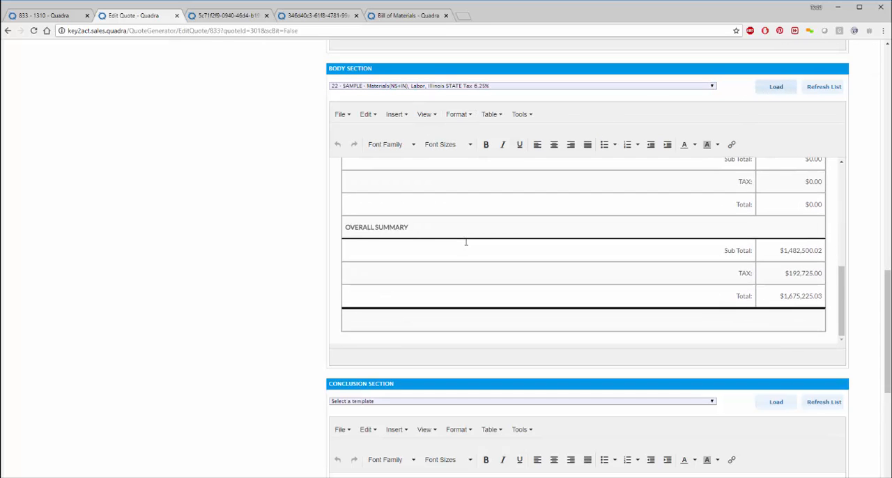
Step: Load the "73 - Legal Conclusion" template into the quote's conclusion section and look over the inserted terms
scroll(379, 402, "down", 3)
left_click(408, 279)
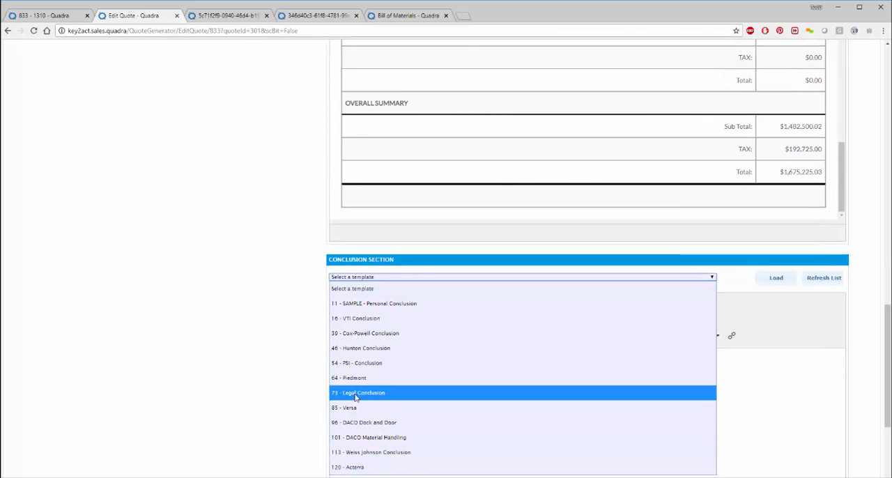
left_click(355, 395)
left_click(774, 278)
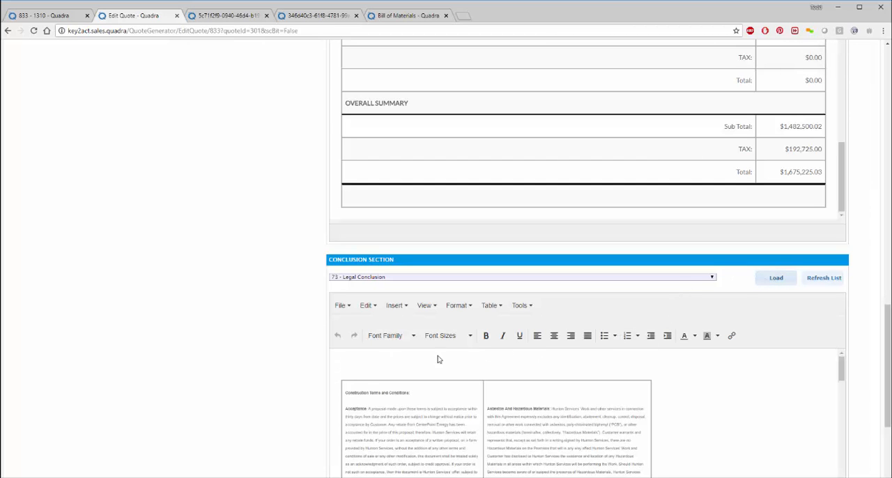
scroll(524, 411, "down", 10)
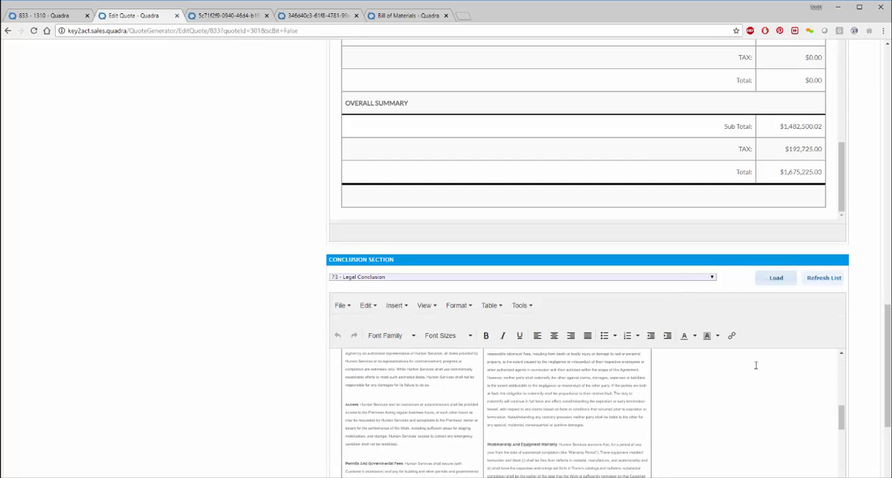
scroll(864, 386, "down", 3)
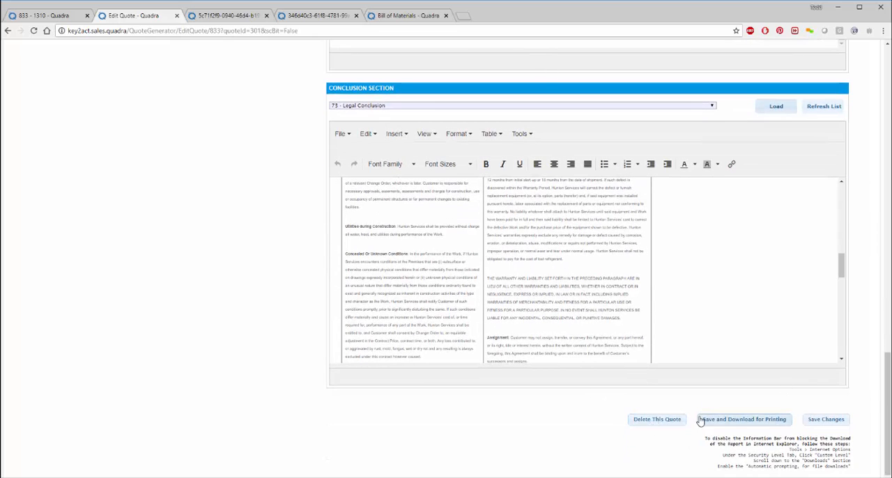
Step: Save and download the quote for printing, and open the downloaded report in Word
left_click(728, 424)
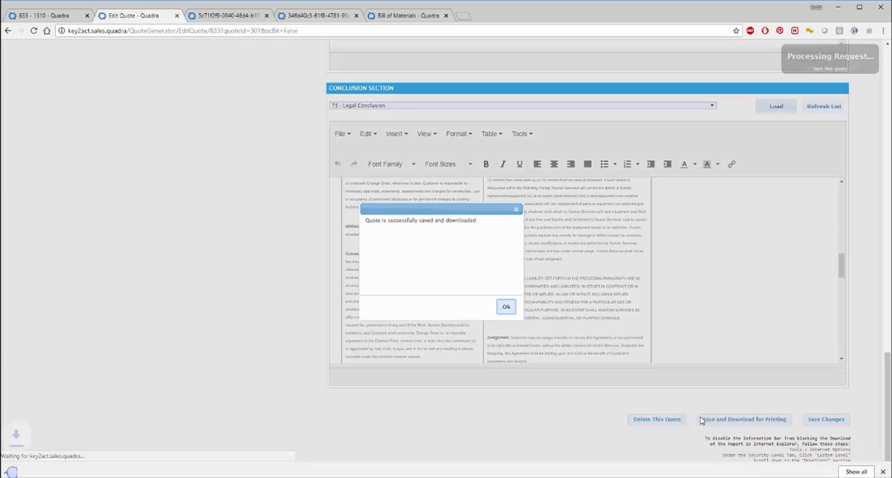
left_click(505, 311)
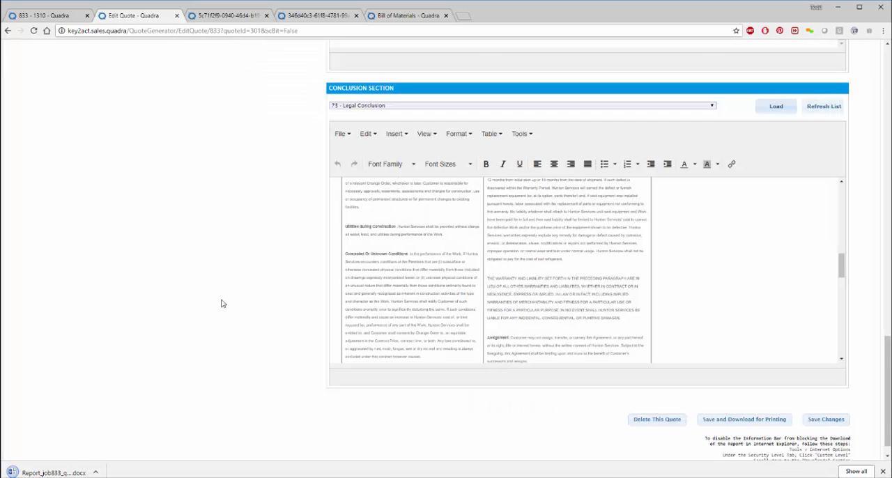
left_click(65, 473)
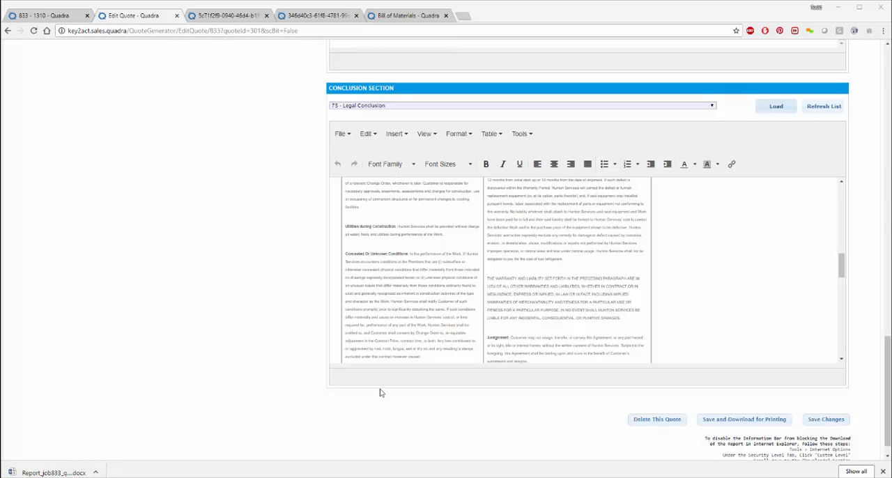
Step: Enlarge the Word window, review the quote document from the cover letter through the legal terms, and minimize it
left_click_drag(382, 474, 540, 38)
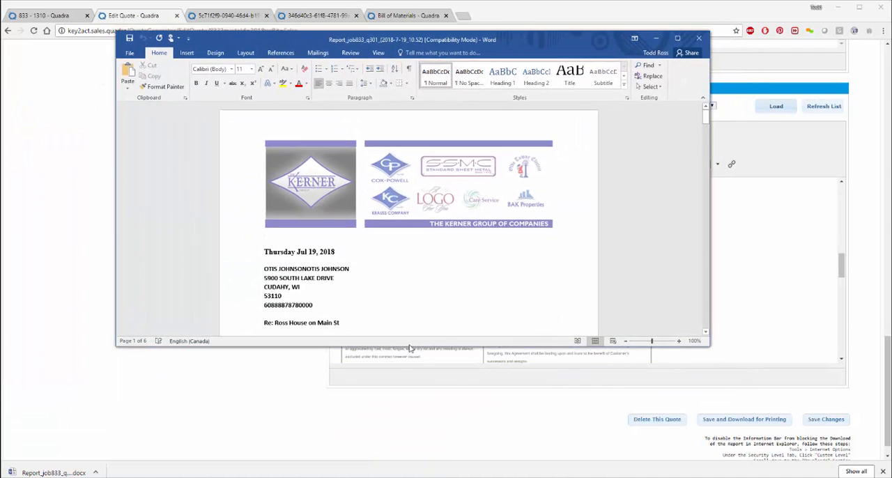
left_click_drag(402, 361, 394, 445)
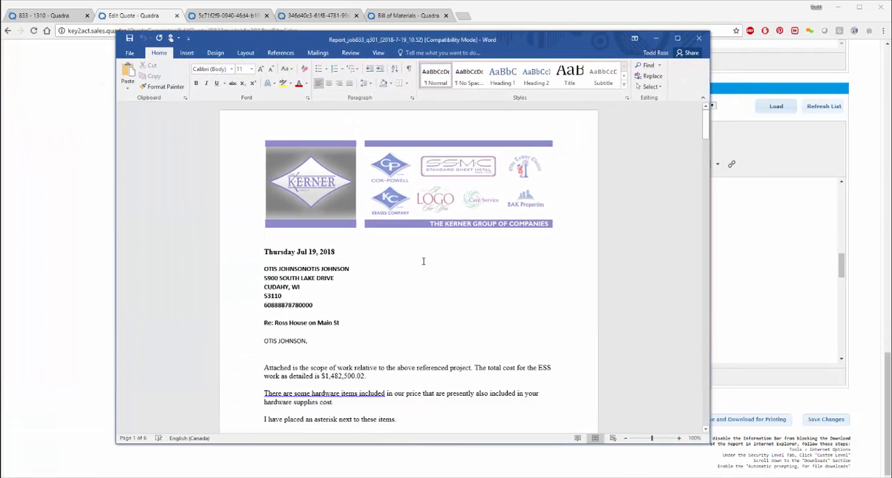
scroll(422, 259, "down", 3)
scroll(450, 259, "up", 3)
scroll(320, 257, "down", 15)
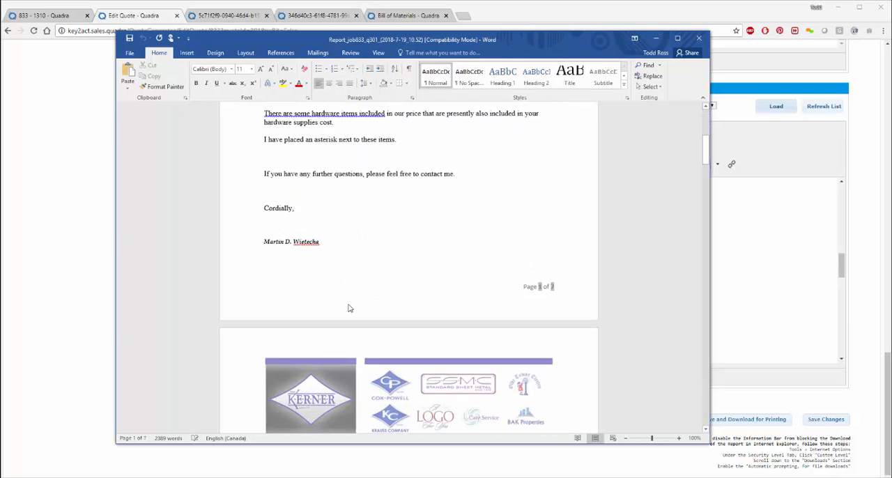
scroll(349, 304, "down", 20)
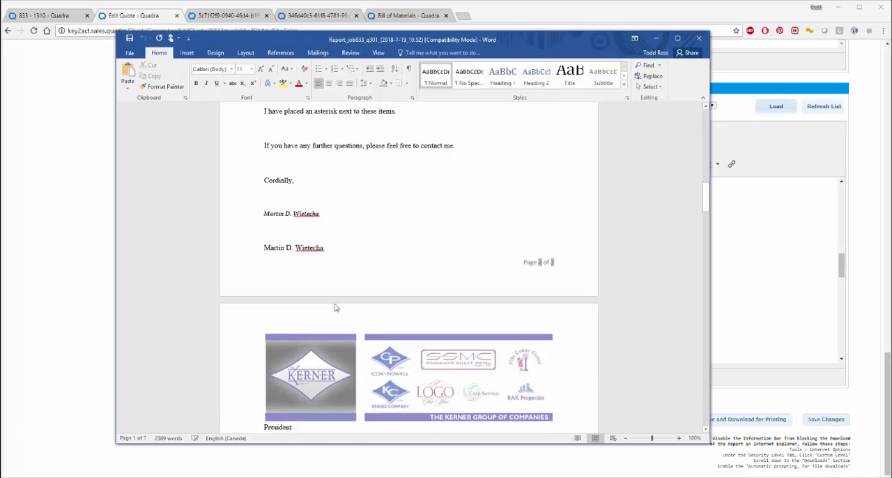
scroll(335, 304, "down", 20)
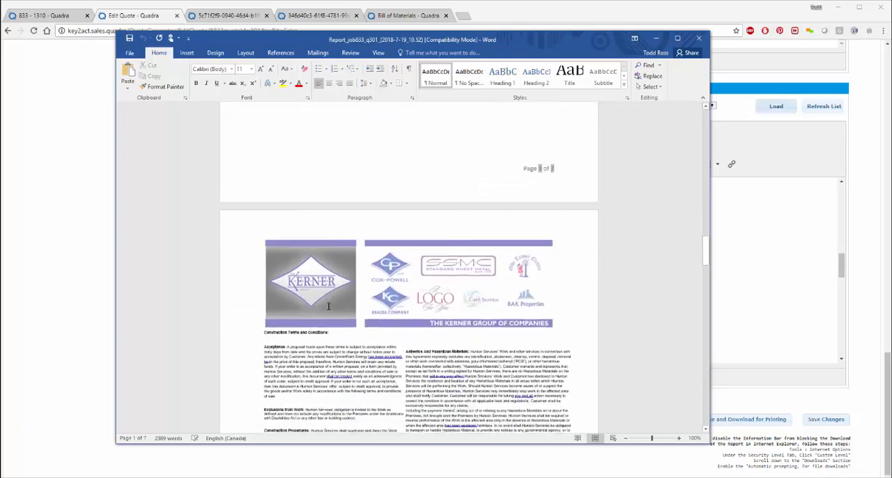
scroll(409, 279, "down", 15)
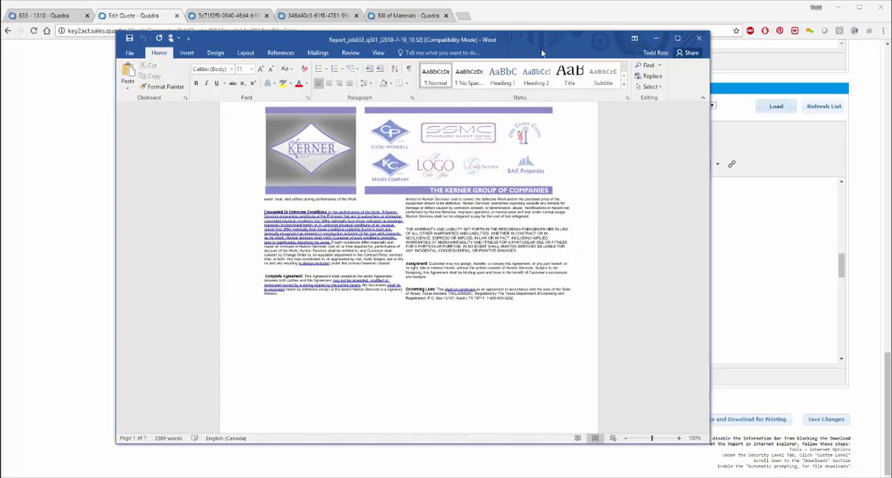
left_click(657, 38)
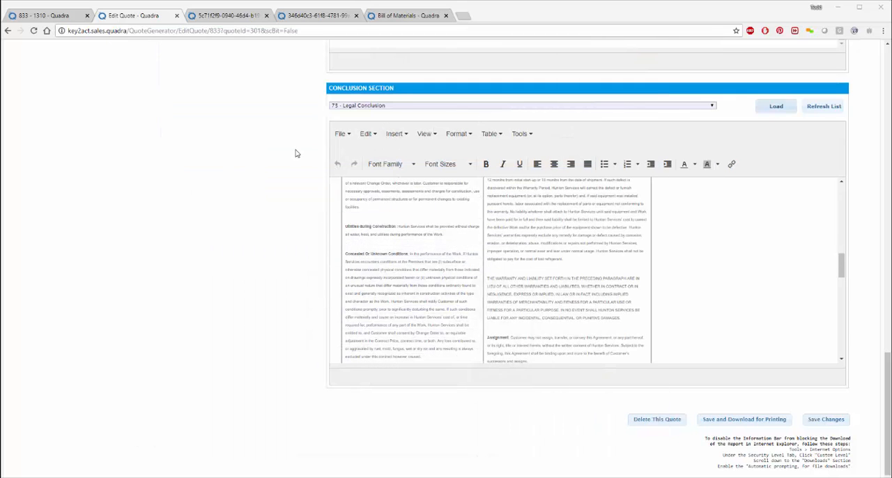
Step: Close the quote editor and return to job request 833's project task list
scroll(488, 237, "up", 5)
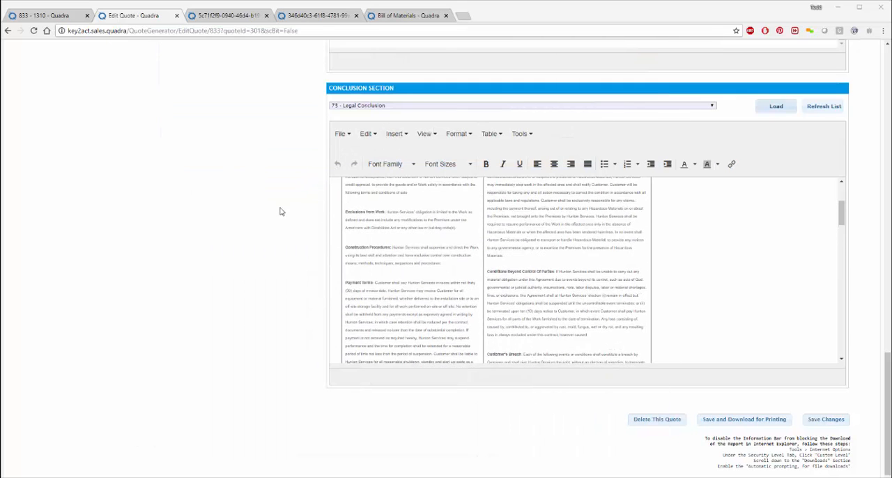
scroll(265, 206, "up", 5)
scroll(263, 200, "up", 5)
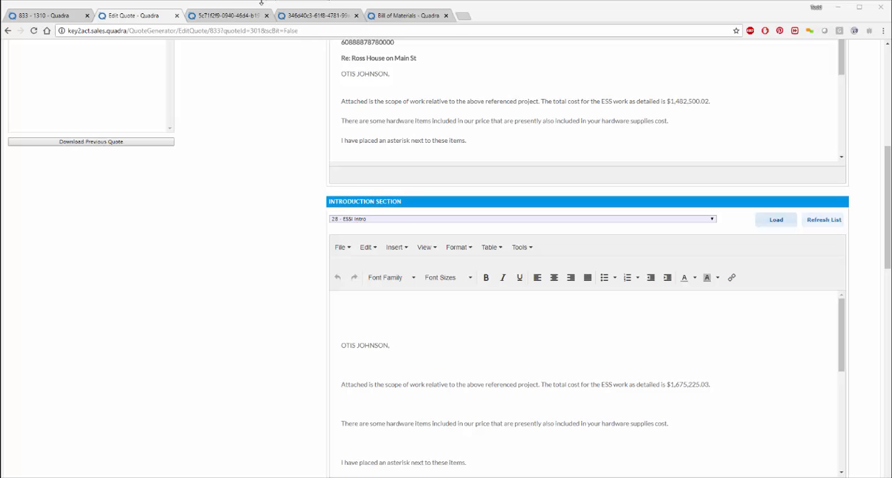
left_click(175, 16)
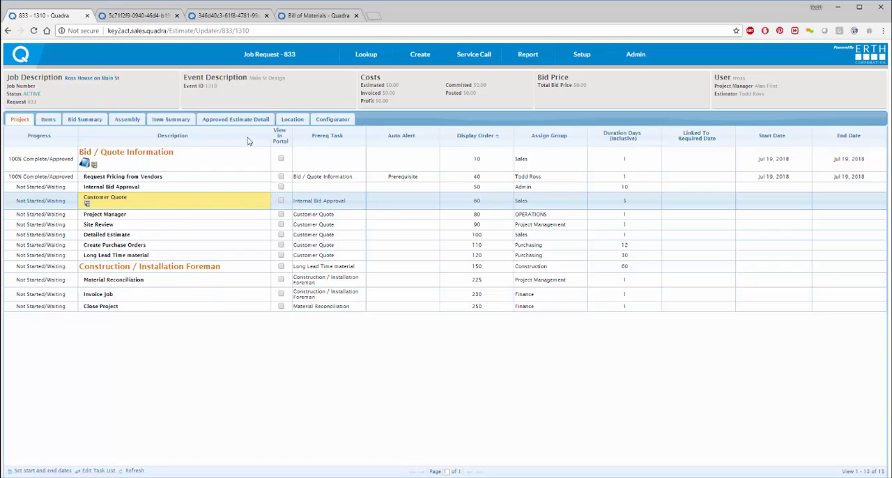
Step: Open the Progress Report and load the saved report "Todd Construction"
left_click(531, 53)
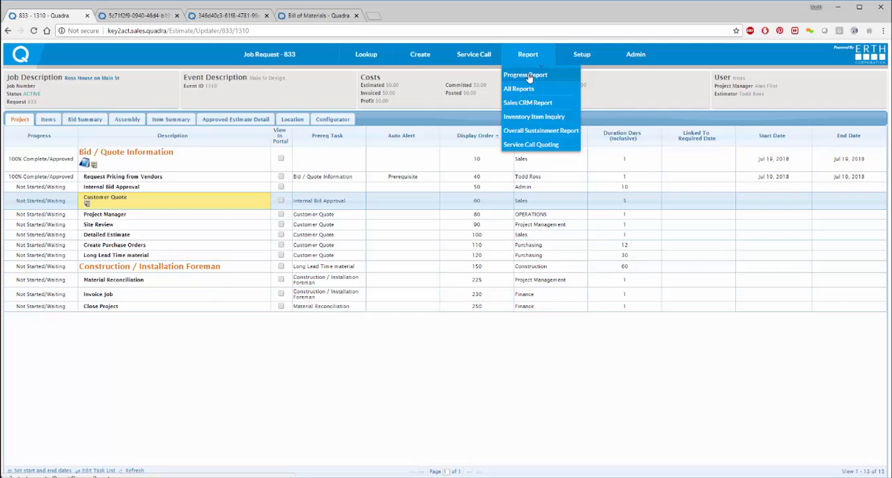
left_click(528, 75)
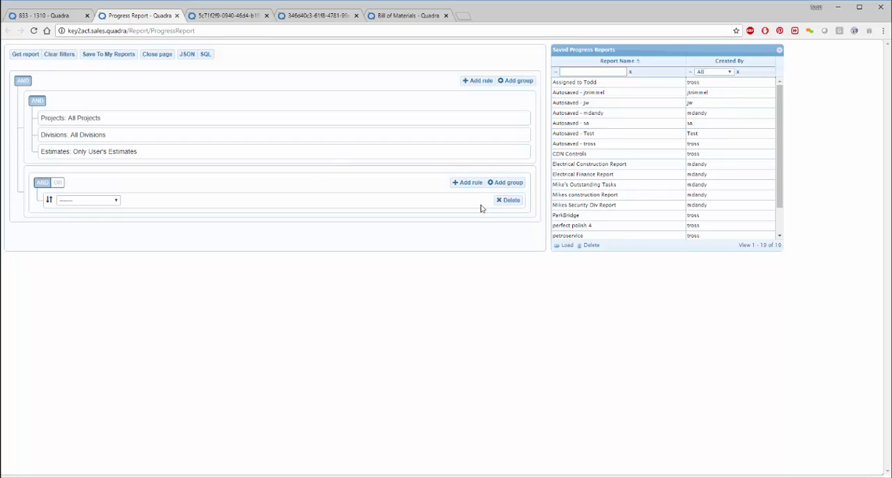
scroll(589, 192, "down", 1)
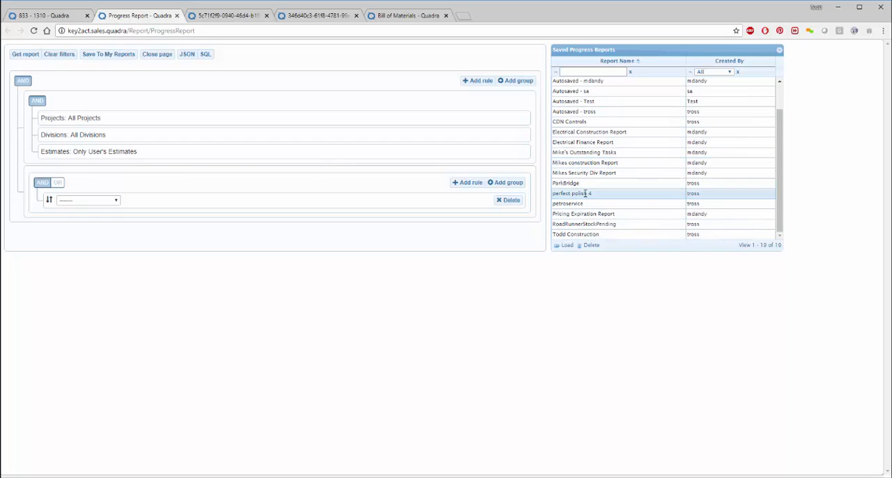
double_click(576, 235)
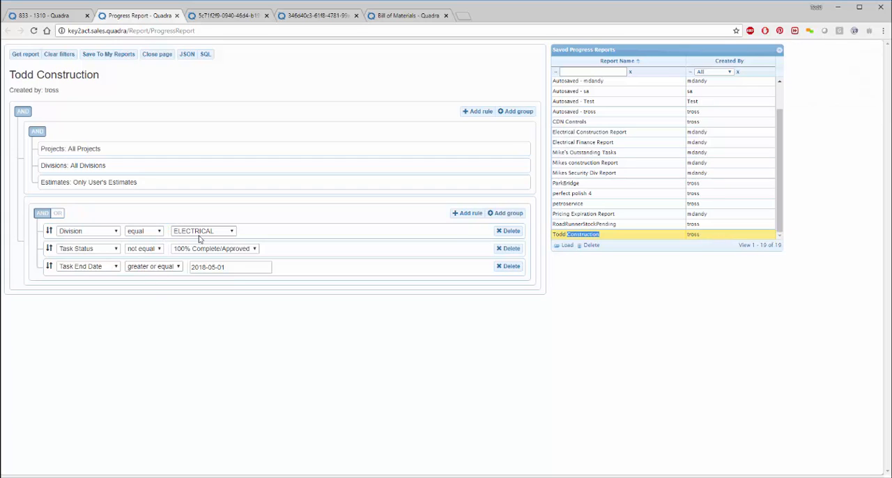
Step: Set the report filters to division COMMERCIAL and task end date greater or equal to 2018-07-12
left_click(201, 233)
left_click(196, 260)
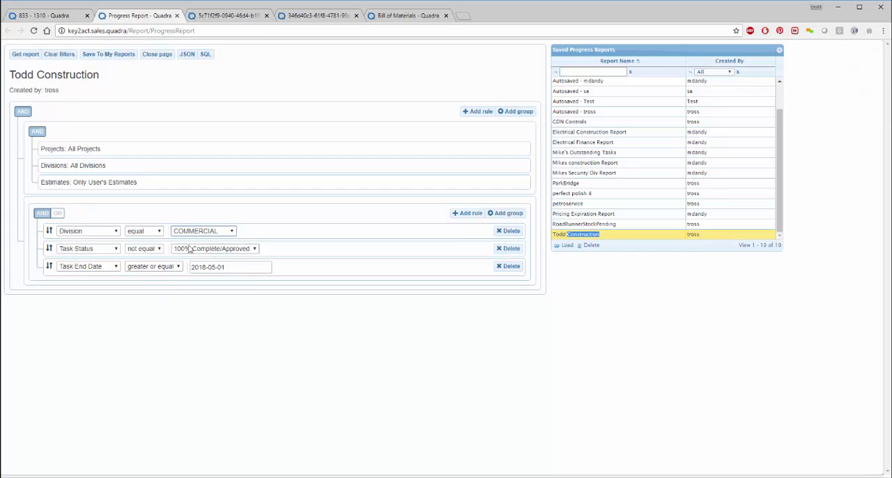
left_click(219, 265)
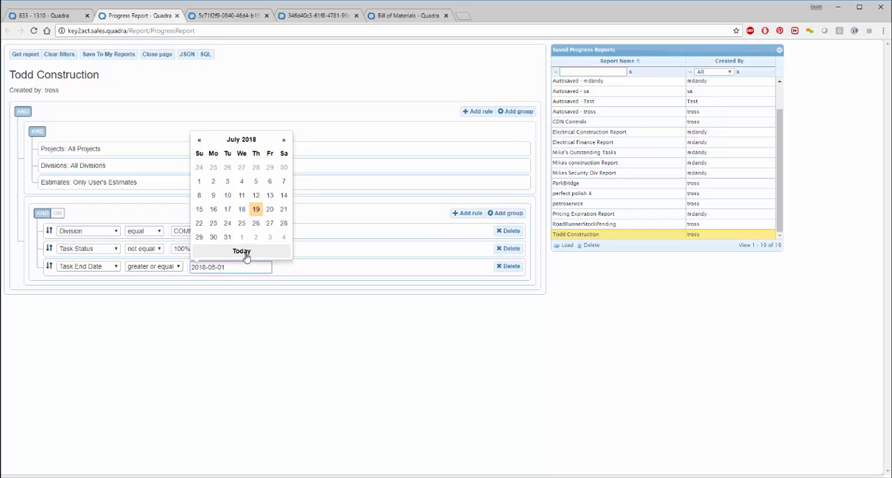
left_click(256, 198)
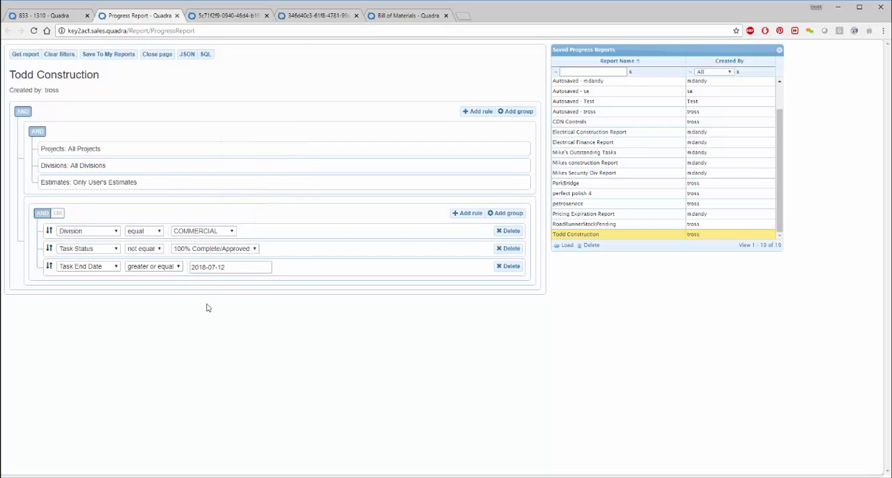
Step: Run the report, dismiss the circular reference notice, then widen the Gantt chart and zoom it out to monthly intervals
left_click(26, 56)
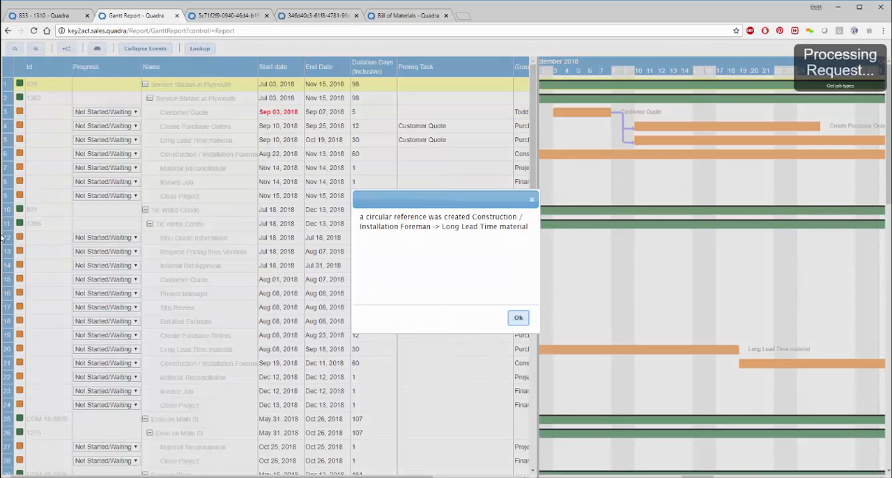
left_click(516, 319)
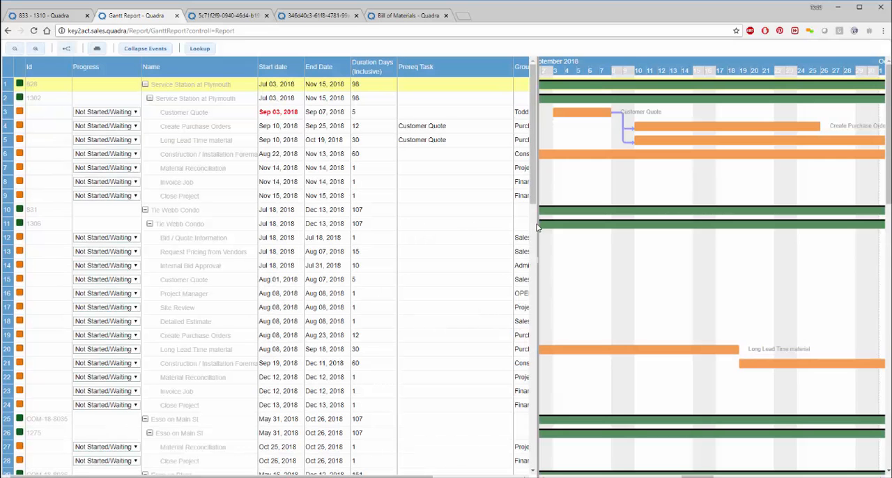
left_click_drag(470, 229, 185, 208)
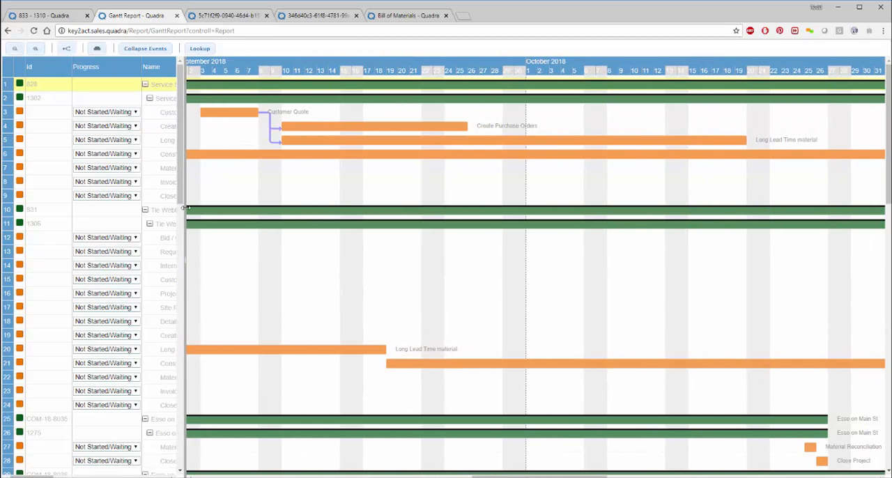
left_click(14, 48)
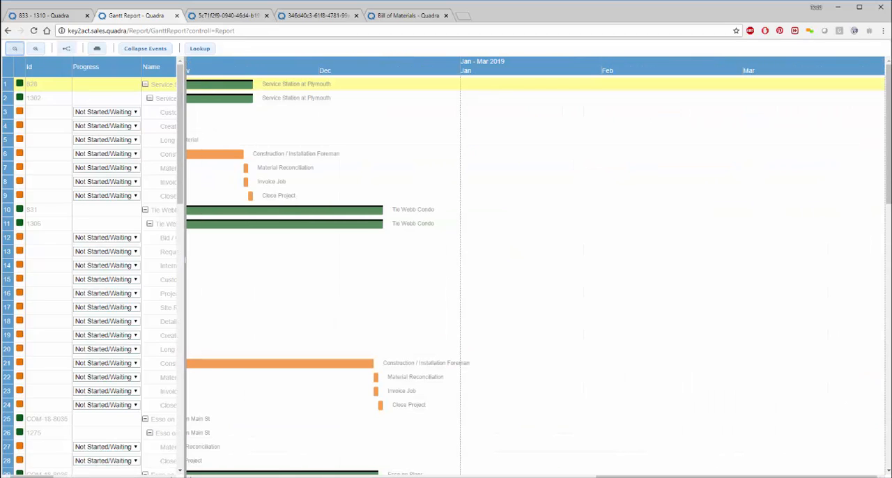
left_click_drag(731, 472, 524, 464)
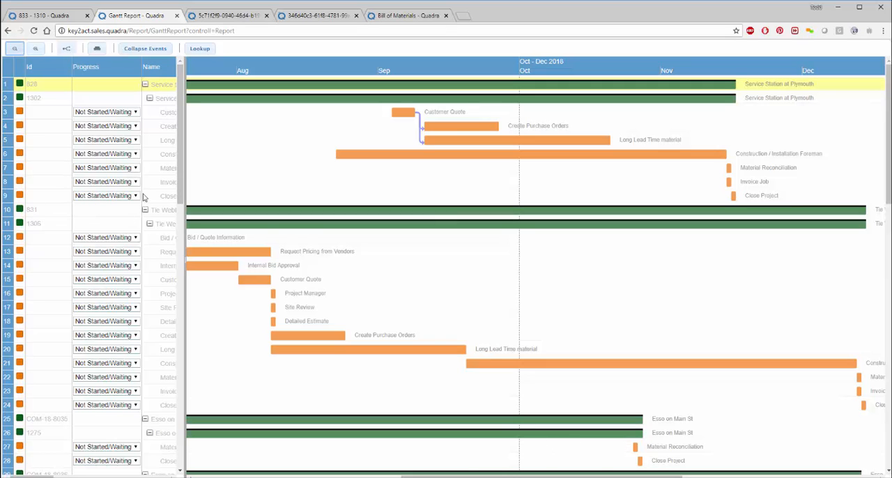
Step: Collapse and re-expand event 1302 under Service Station at Plymouth, and extend its Customer Quote task to end on Oct 01, 2018
left_click(149, 98)
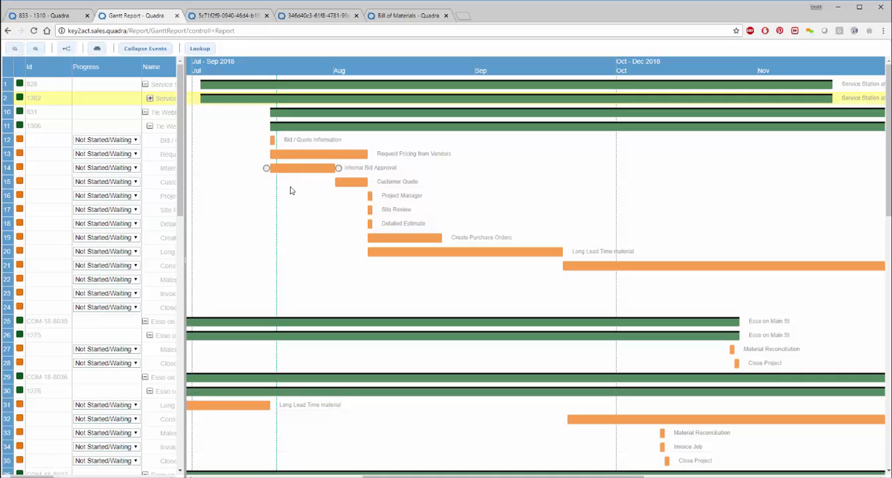
left_click(149, 100)
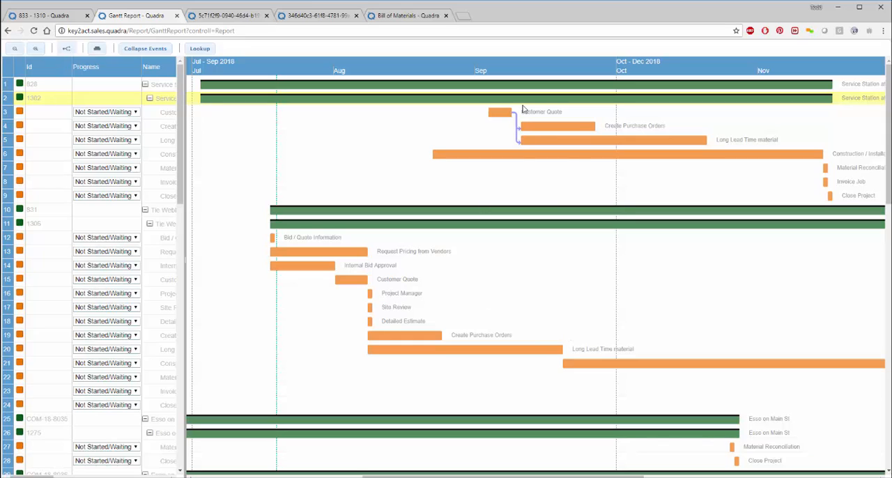
mouse_move(510, 115)
left_click_drag(503, 109, 621, 110)
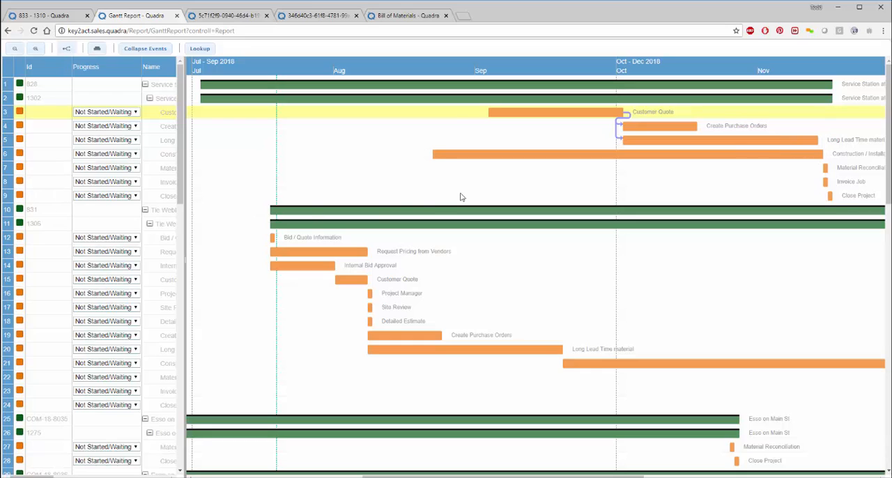
Step: Widen the task table and shift event 1306's Request Pricing from Vendors task to run Aug 13 to Aug 31, 2018
left_click_drag(214, 256, 469, 300)
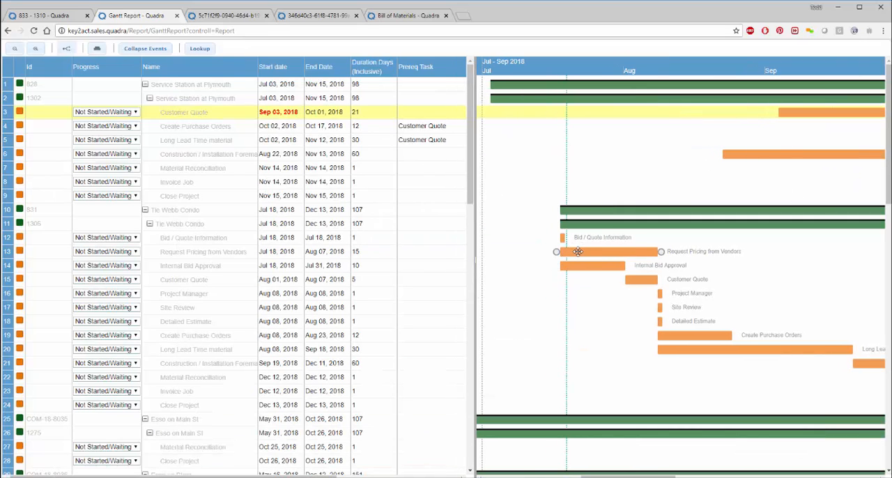
left_click_drag(577, 252, 695, 252)
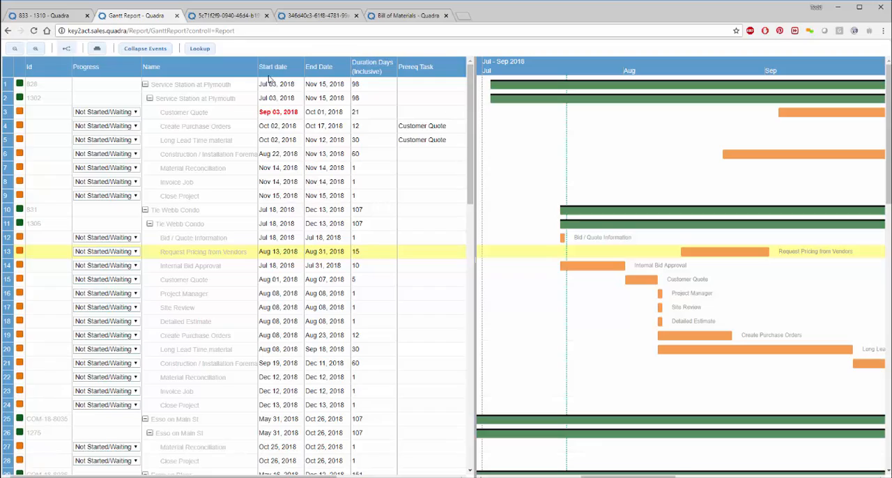
Step: Review the scheduled tasks and dates of all listed jobs in the Gantt report
scroll(505, 239, "down", 5)
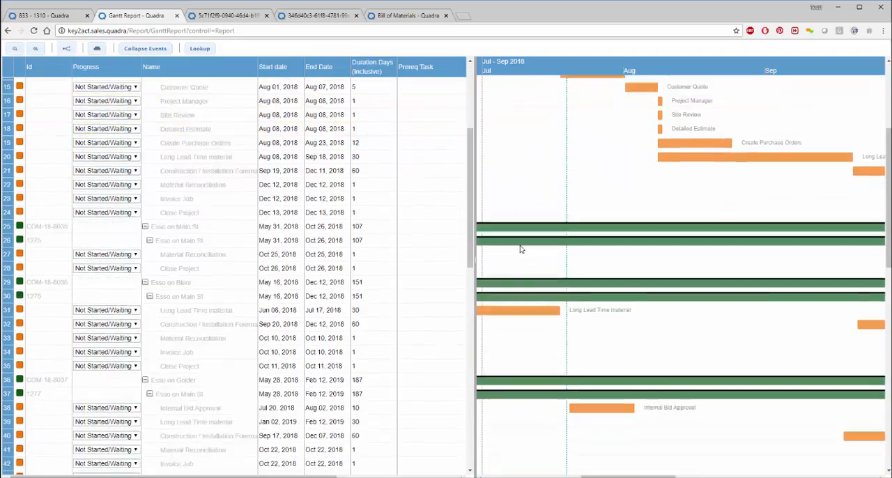
scroll(526, 247, "up", 5)
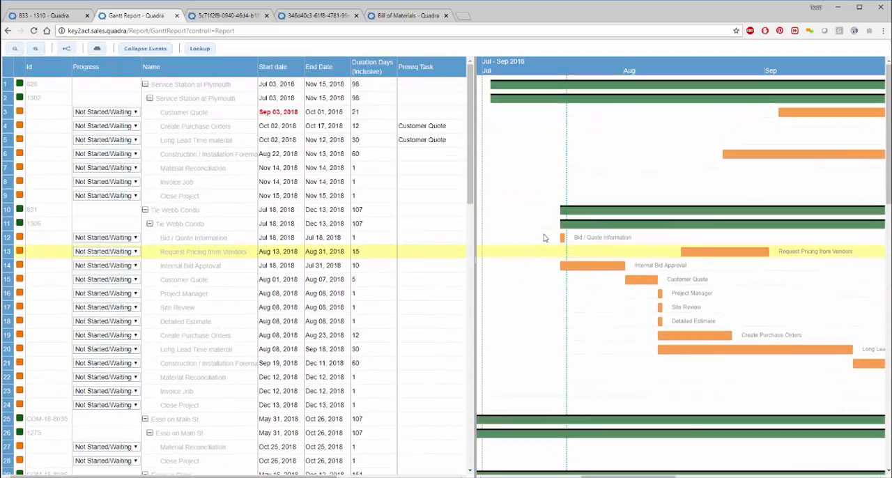
scroll(524, 243, "down", 13)
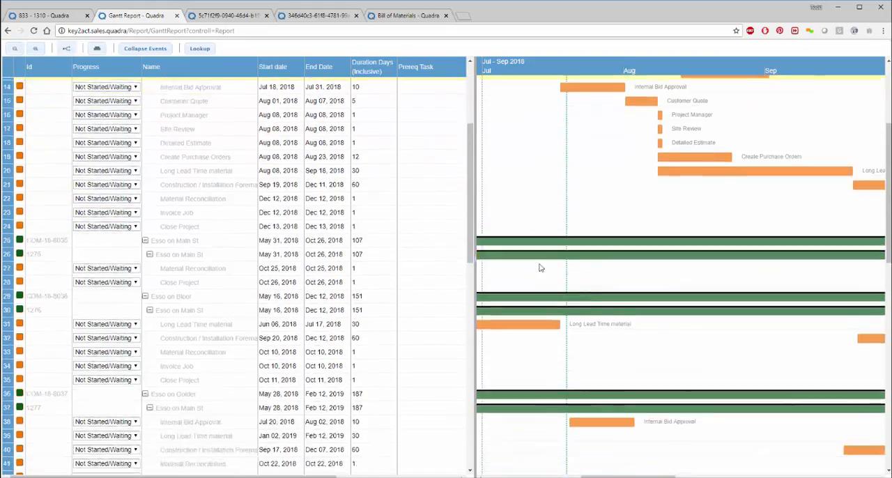
scroll(539, 267, "down", 6)
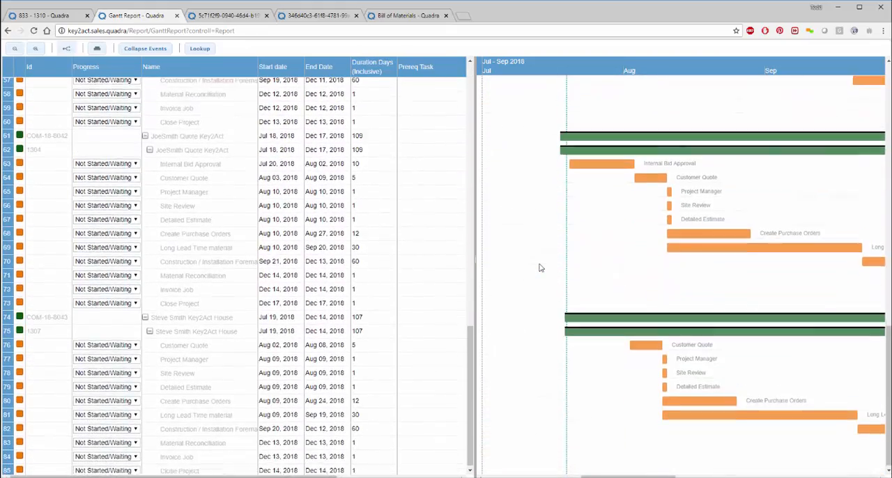
scroll(542, 255, "up", 3)
scroll(542, 255, "up", 14)
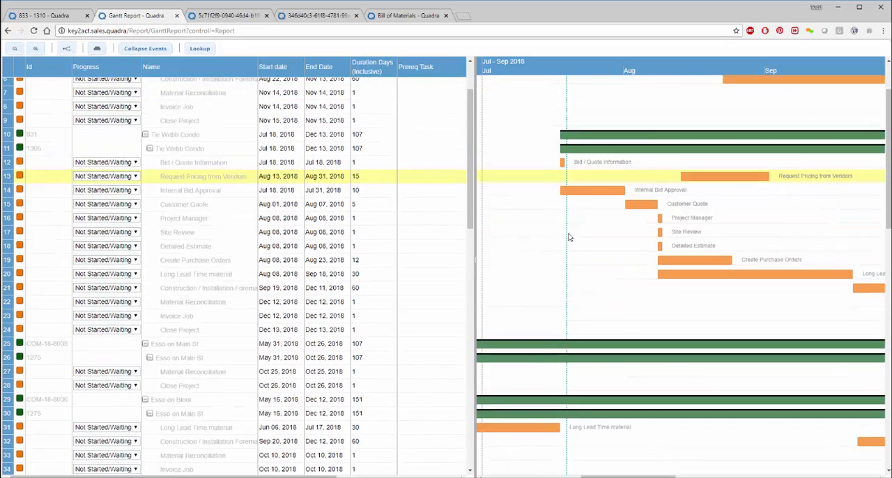
Step: Zoom the Gantt chart out to half-year intervals, widen it, and review the timelines of all jobs
left_click(15, 49)
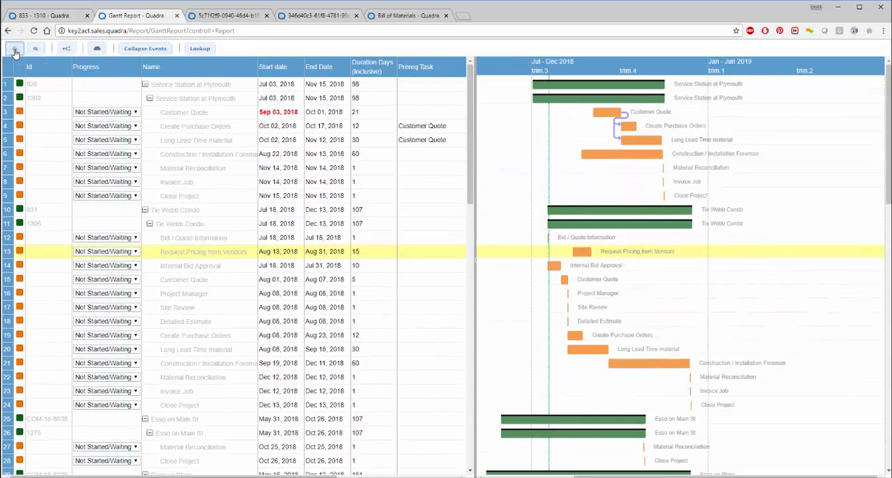
left_click(14, 51)
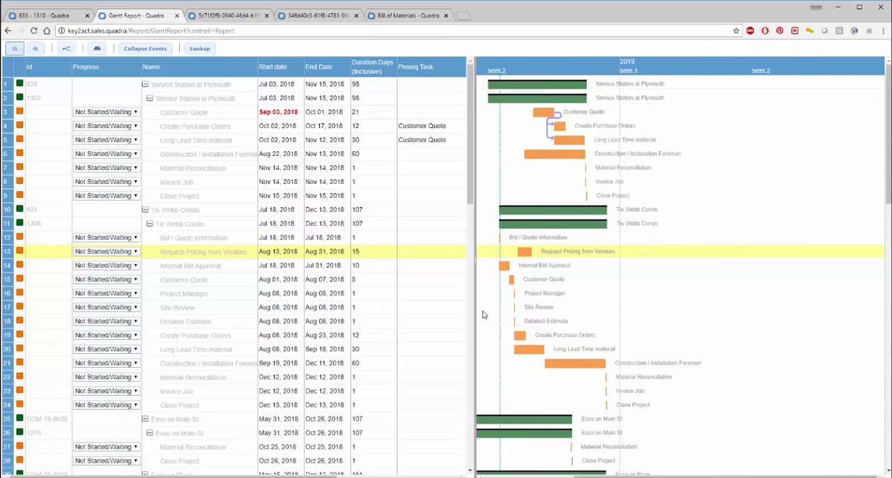
left_click_drag(375, 319, 297, 339)
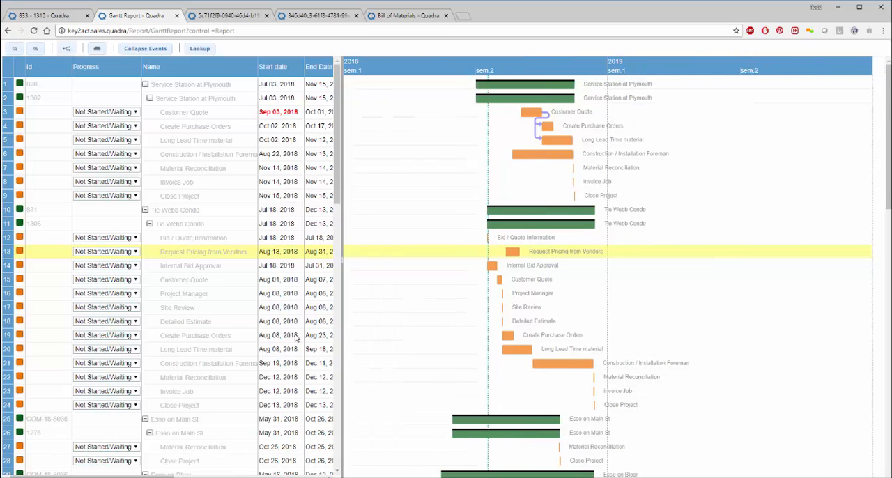
scroll(631, 328, "down", 9)
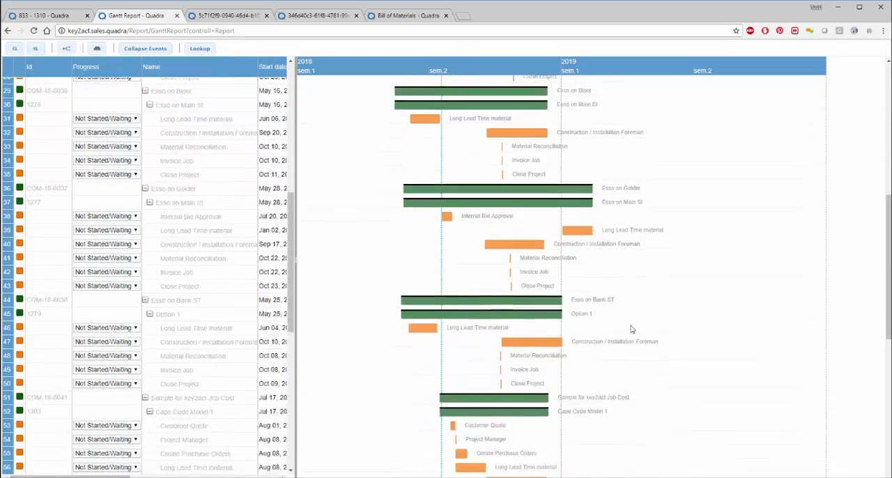
scroll(632, 329, "down", 2)
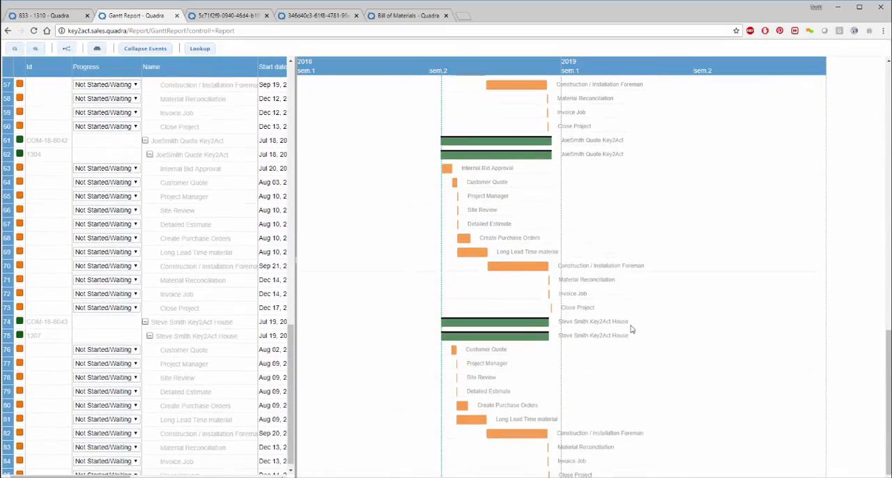
scroll(631, 329, "up", 3)
scroll(632, 329, "up", 9)
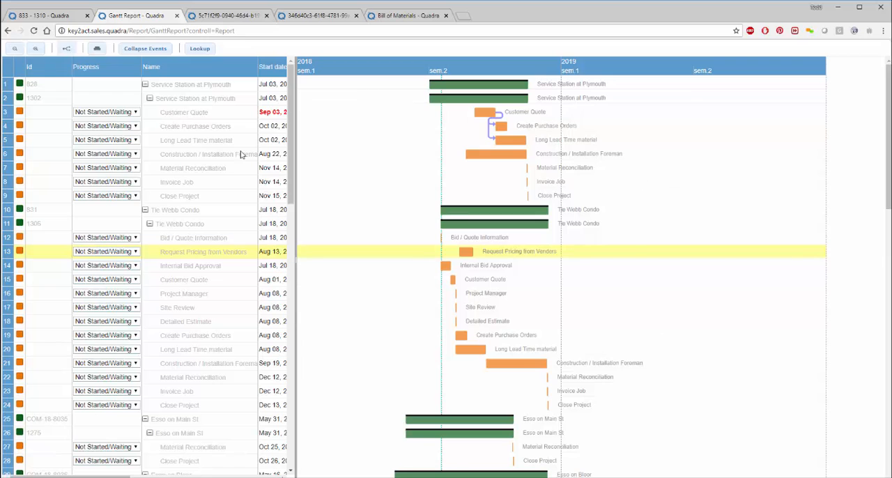
Step: Return to job request 833's project task list
left_click(55, 15)
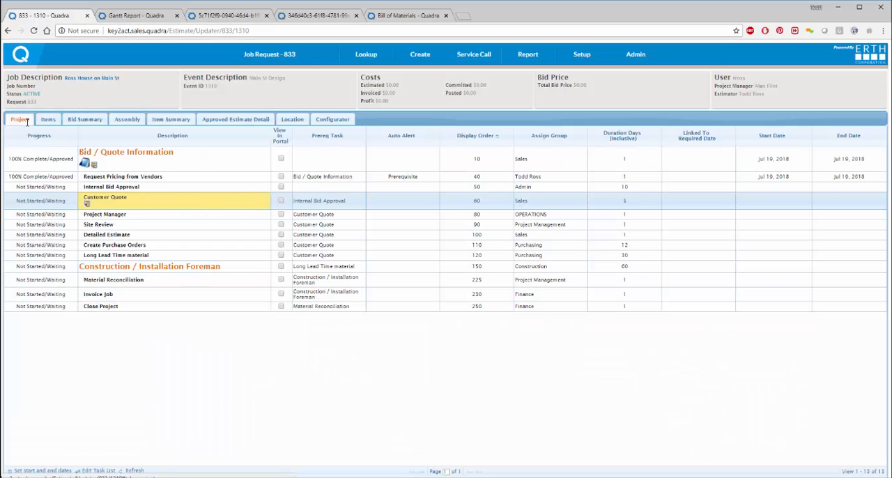